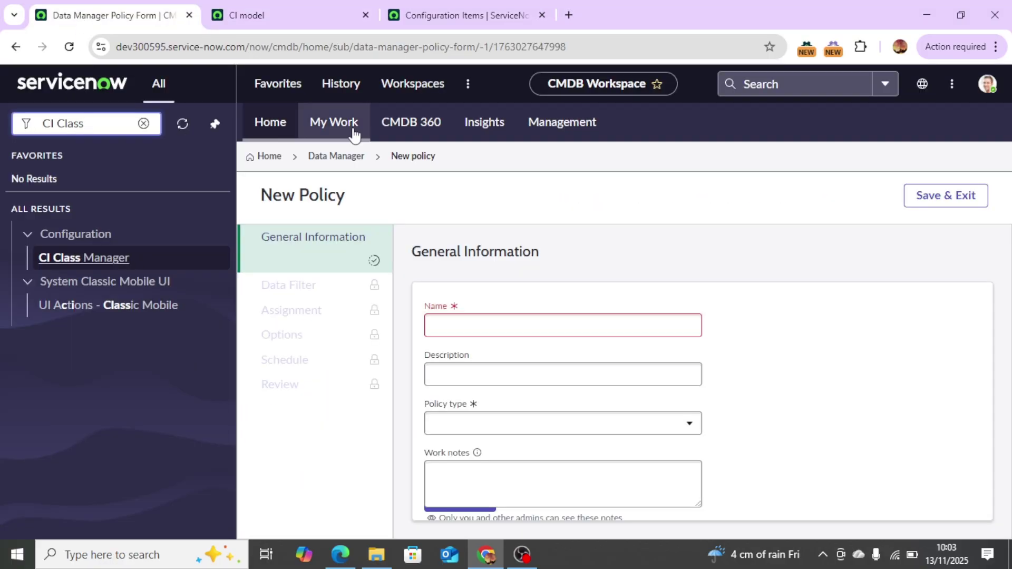
Leave the new policy form for the workspace home page and open the CI Class Manager
click(266, 158)
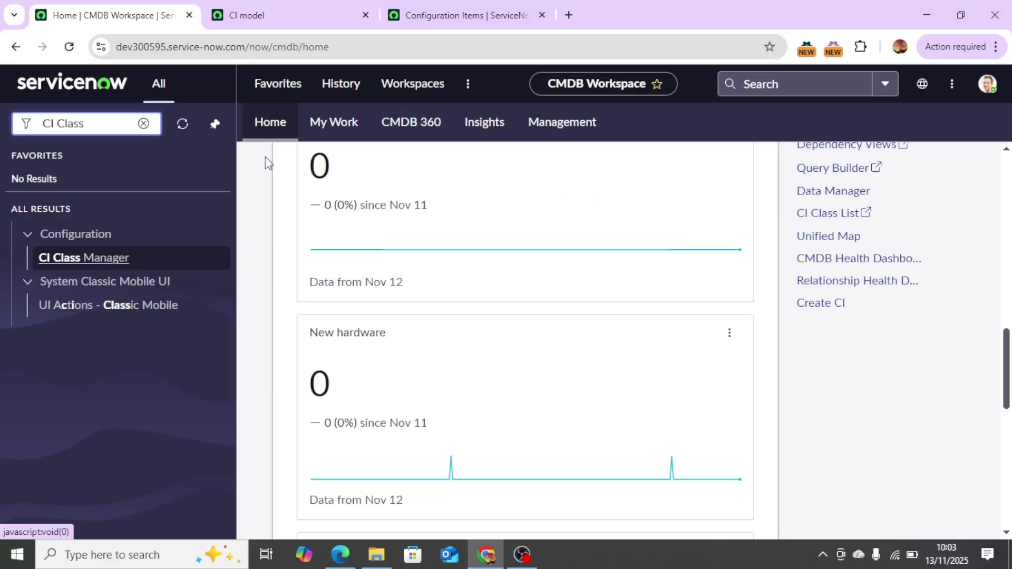
click(79, 260)
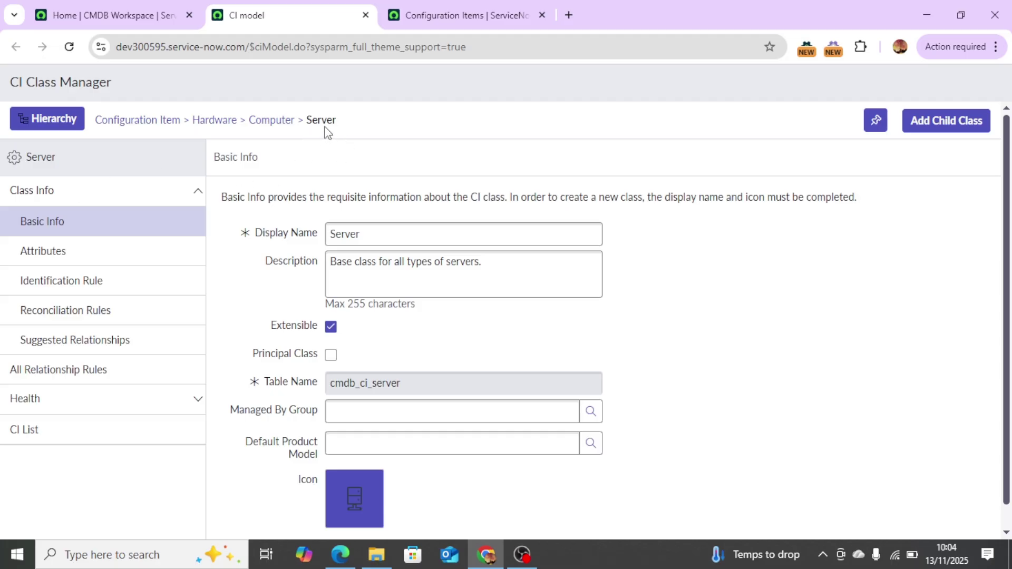
Set the Server class's Managed By Group to ITSM Engineering, picked from the list of groups
drag(324, 416, 231, 407)
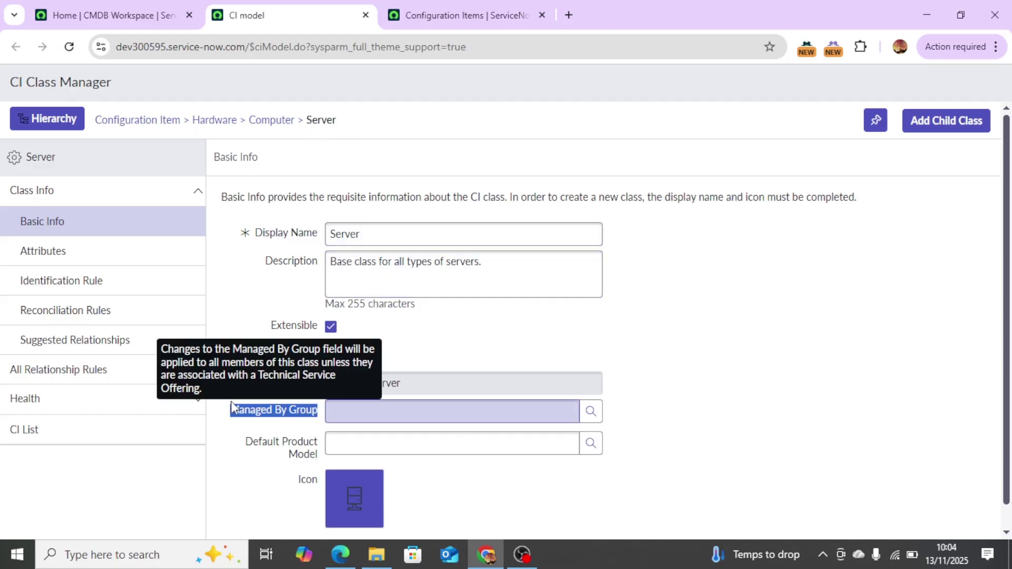
click(554, 411)
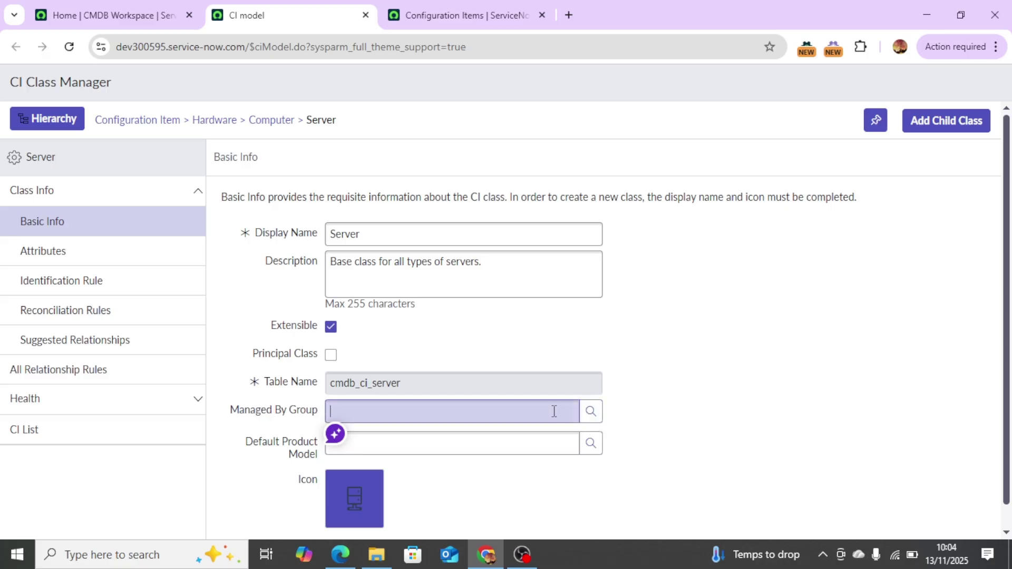
click(591, 411)
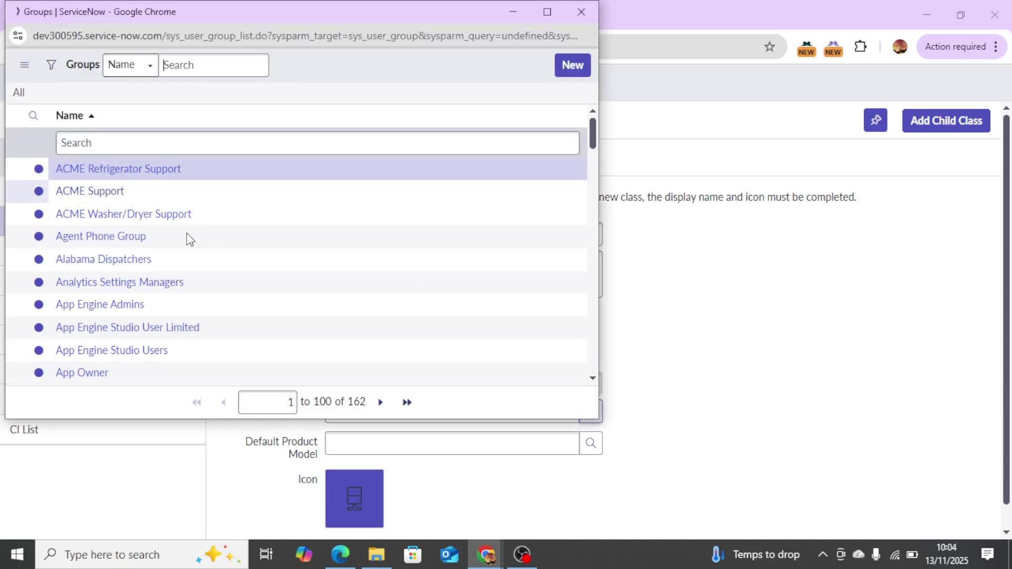
scroll(181, 253, down, 5)
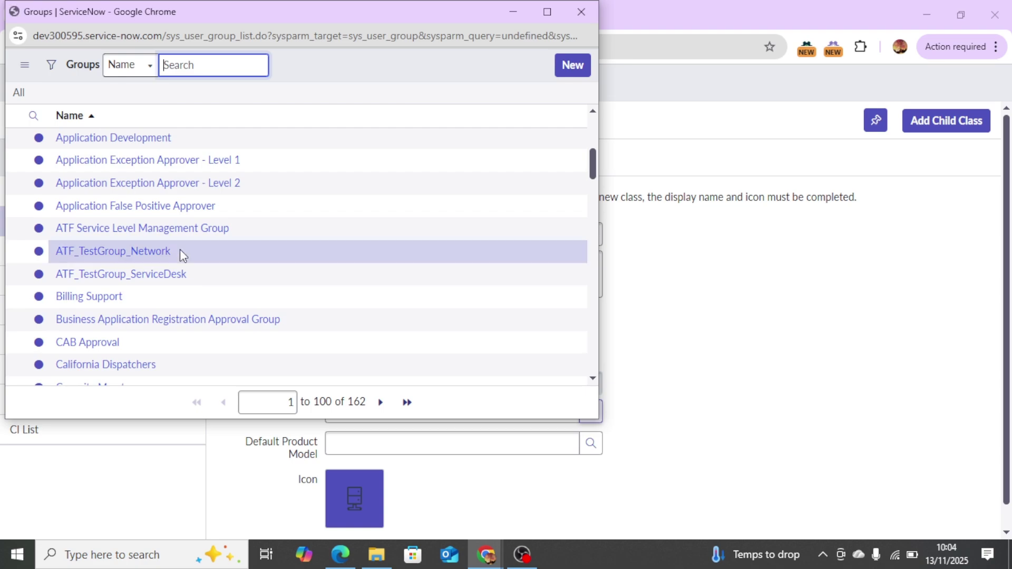
scroll(197, 289, down, 5)
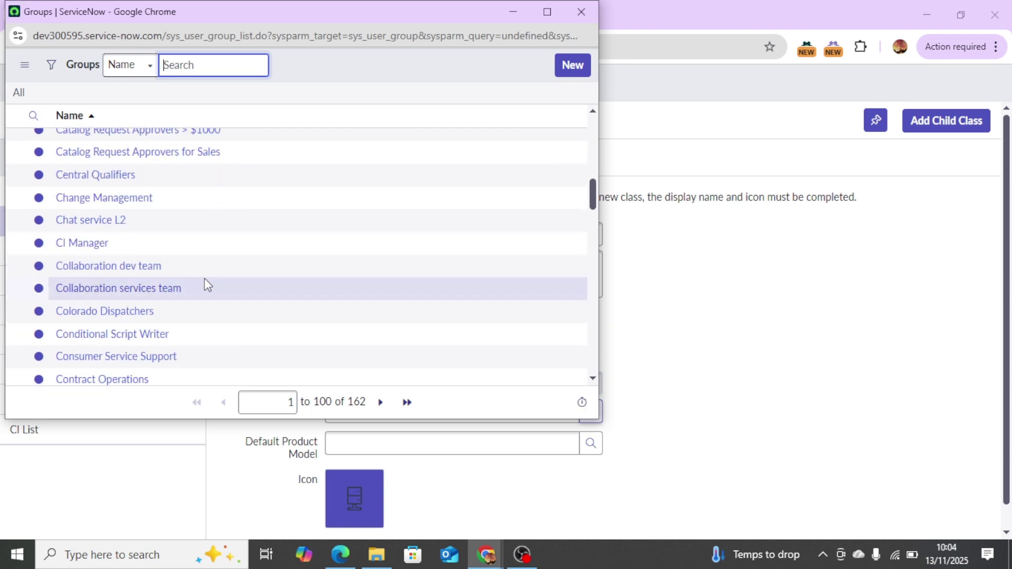
click(129, 266)
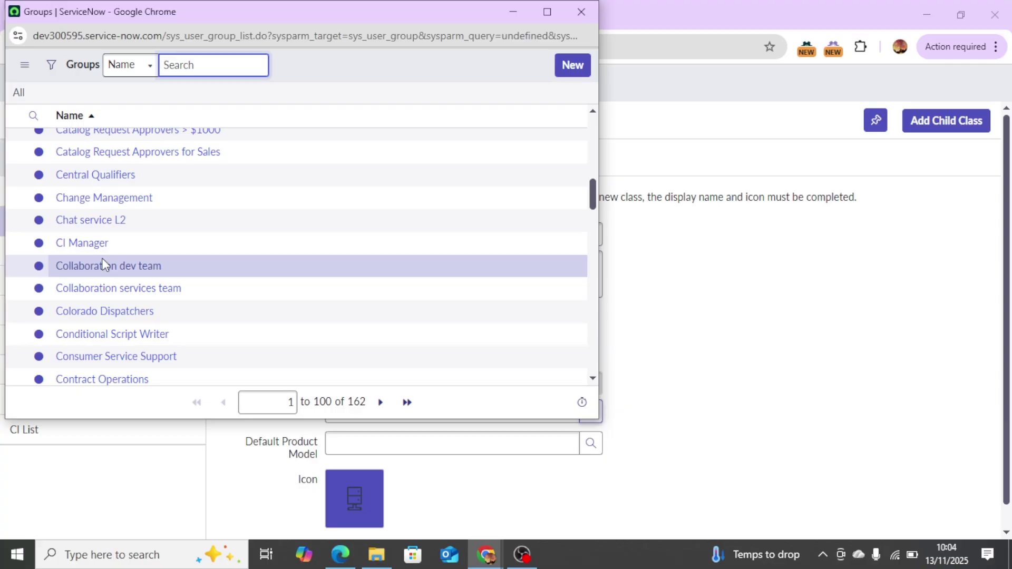
scroll(112, 255, down, 5)
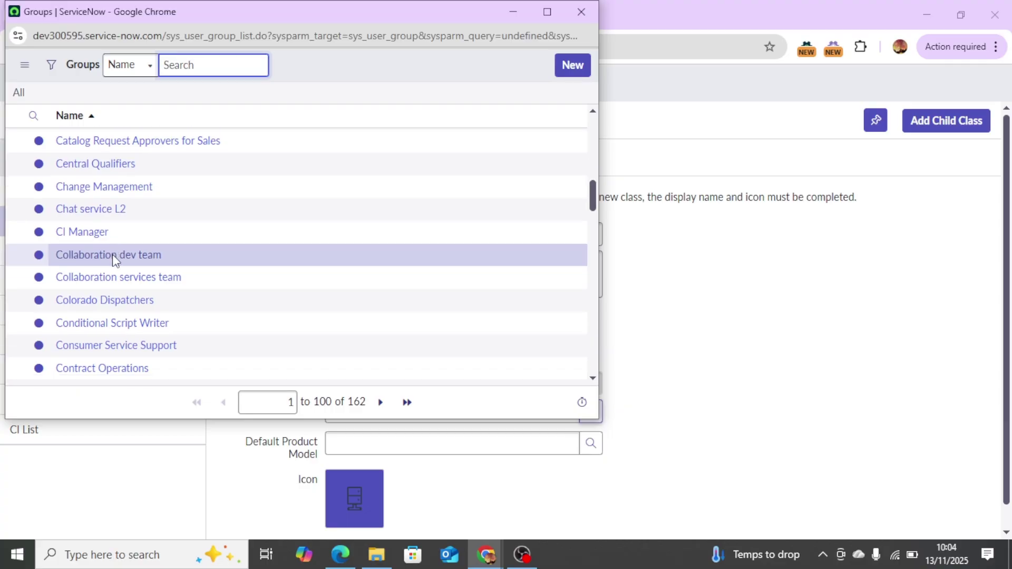
scroll(208, 315, down, 5)
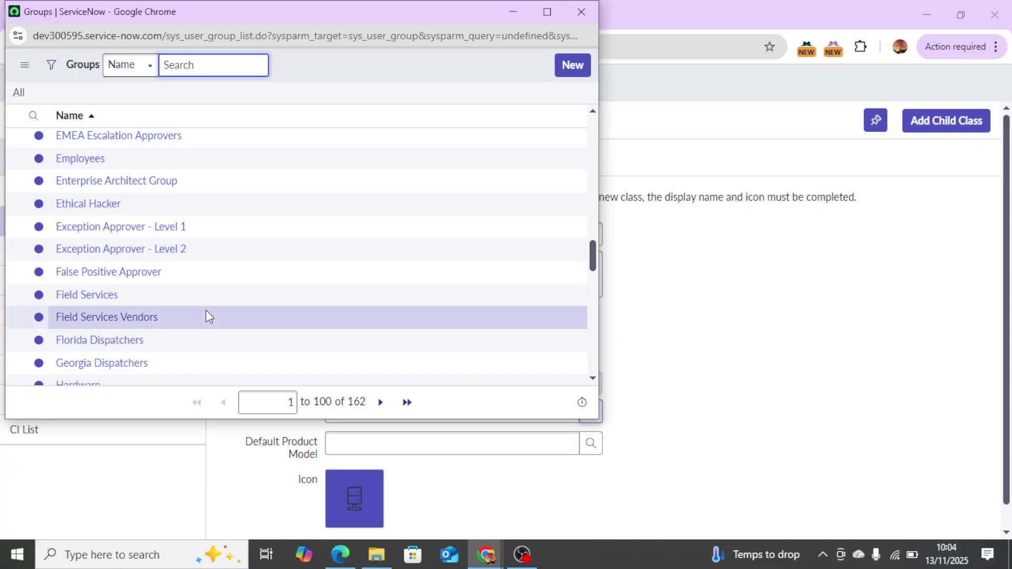
scroll(210, 315, down, 5)
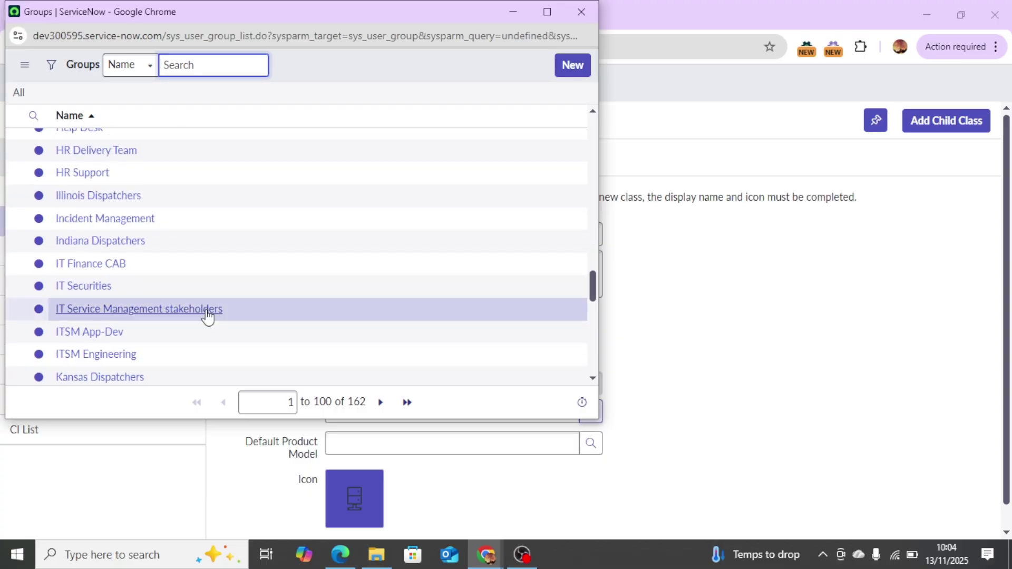
scroll(210, 327, down, 5)
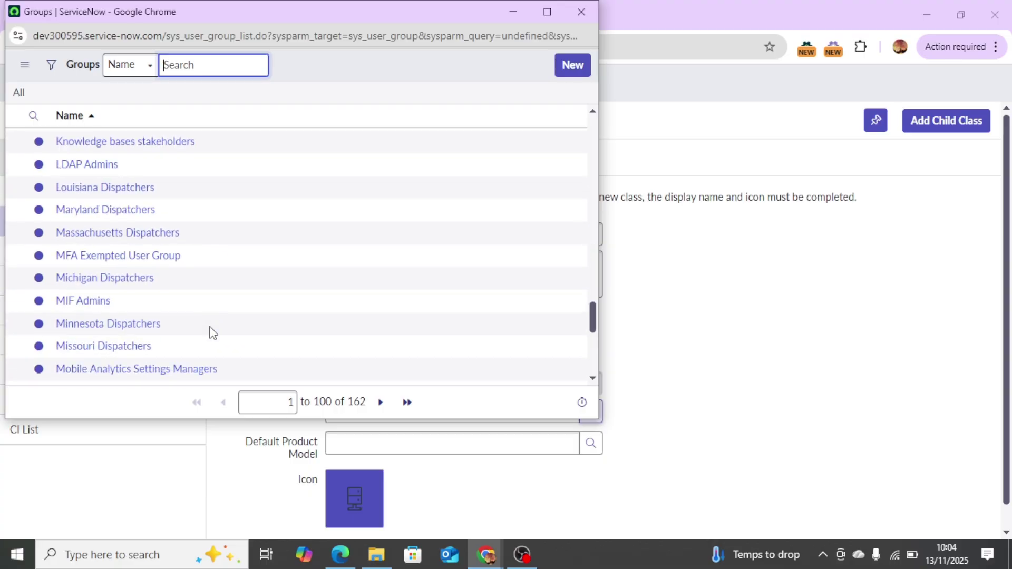
scroll(210, 331, up, 5)
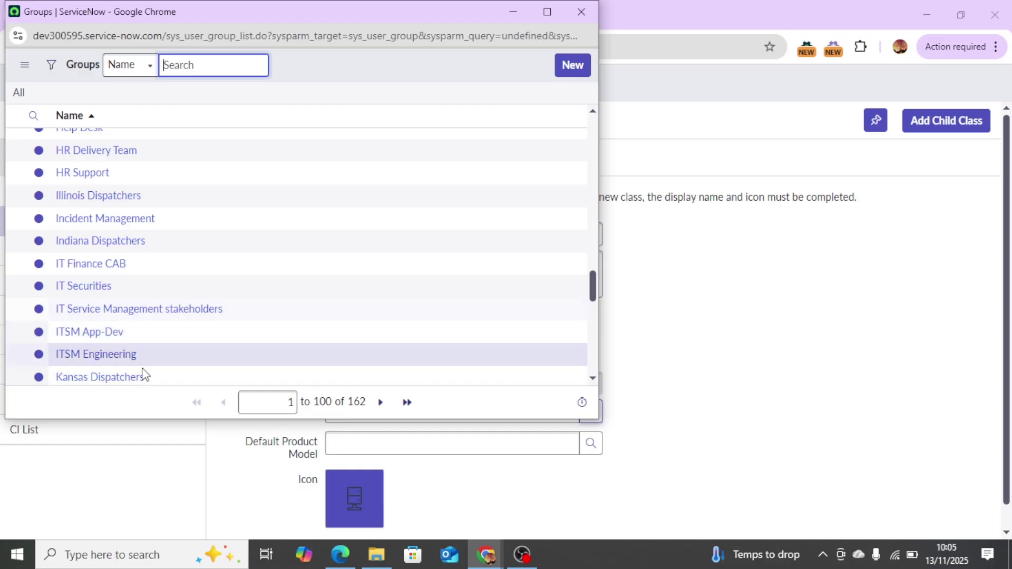
click(96, 354)
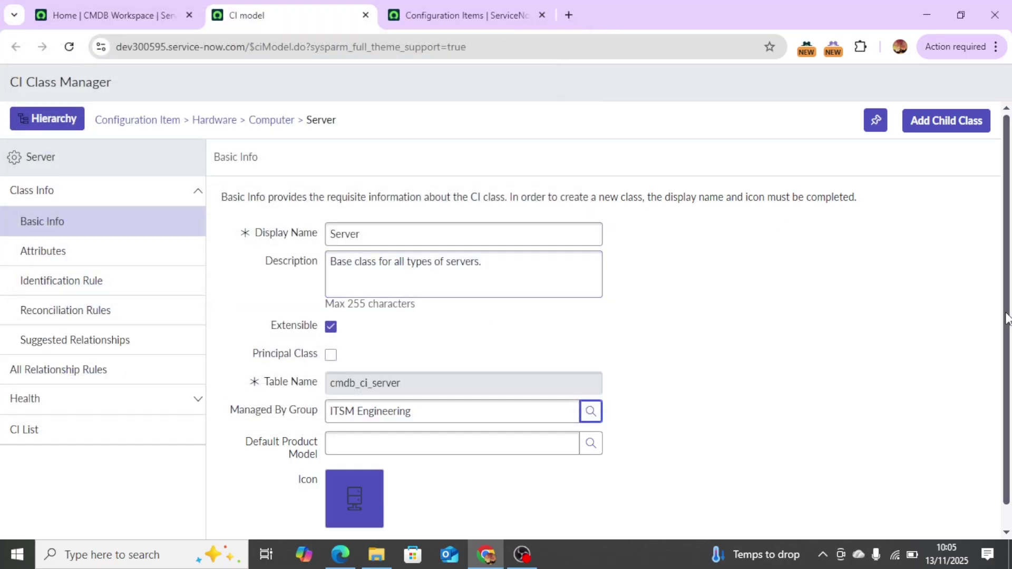
Save the Server class's basic information and dismiss the notifications
drag(1007, 316, 1007, 452)
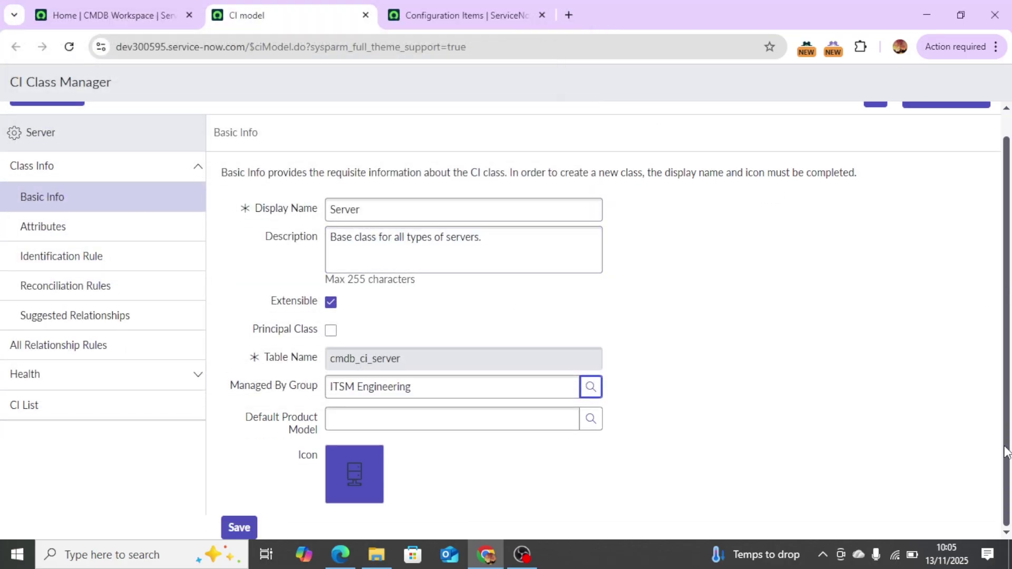
click(248, 529)
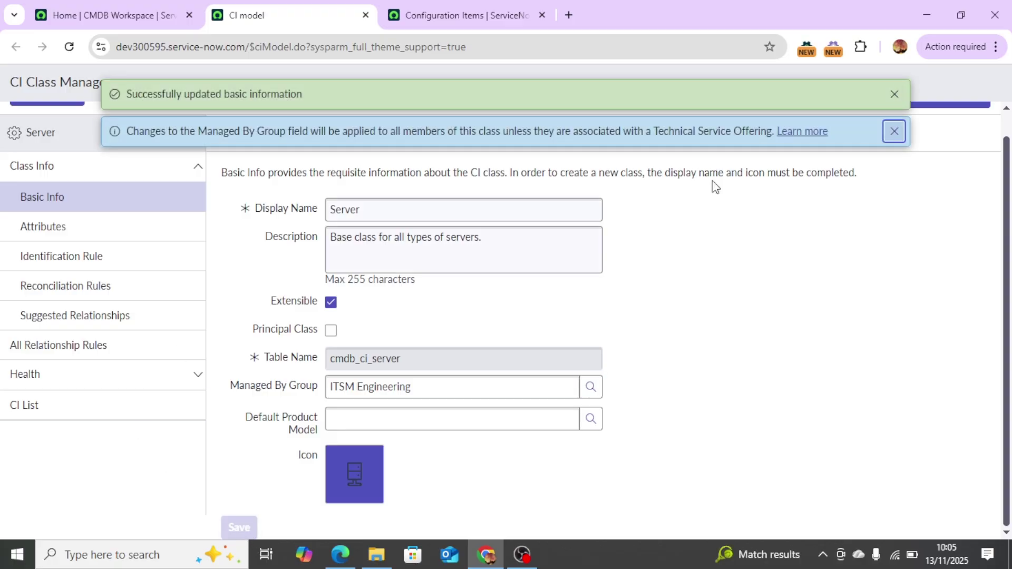
click(895, 95)
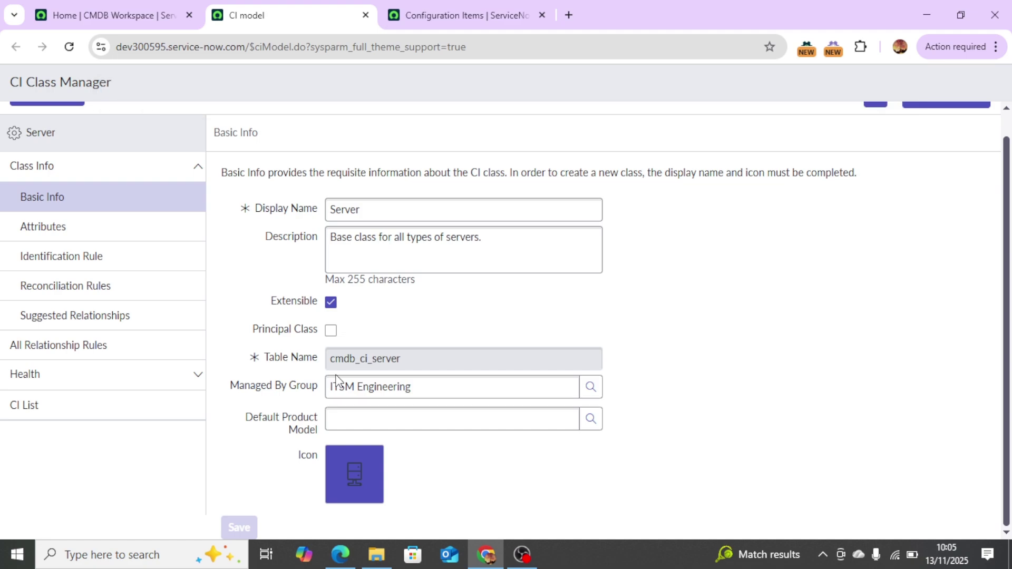
mouse_move(315, 398)
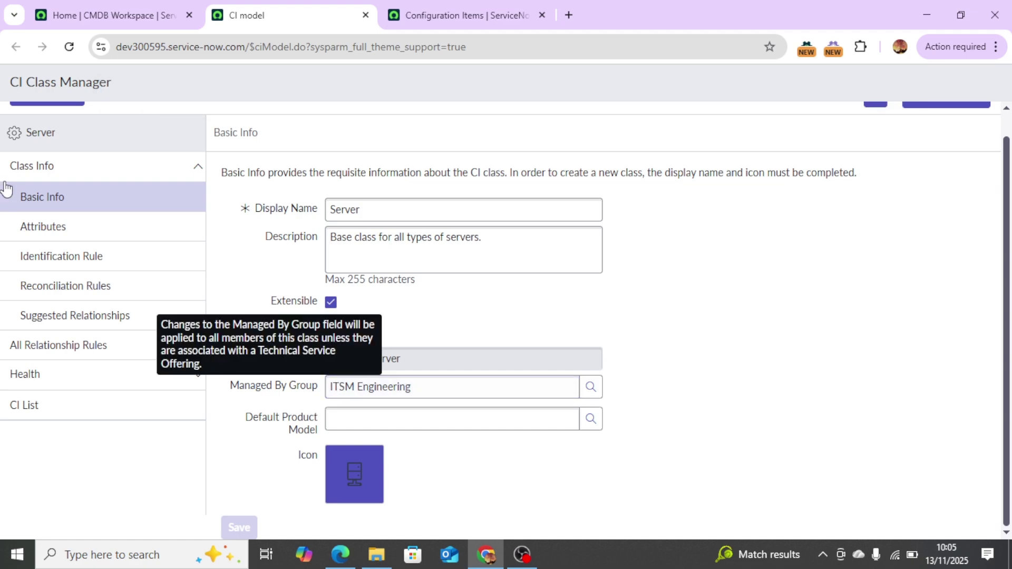
Return to the CMDB Workspace, filter the navigator by "user" and open the User Administration Users list in a new browser tab
click(132, 17)
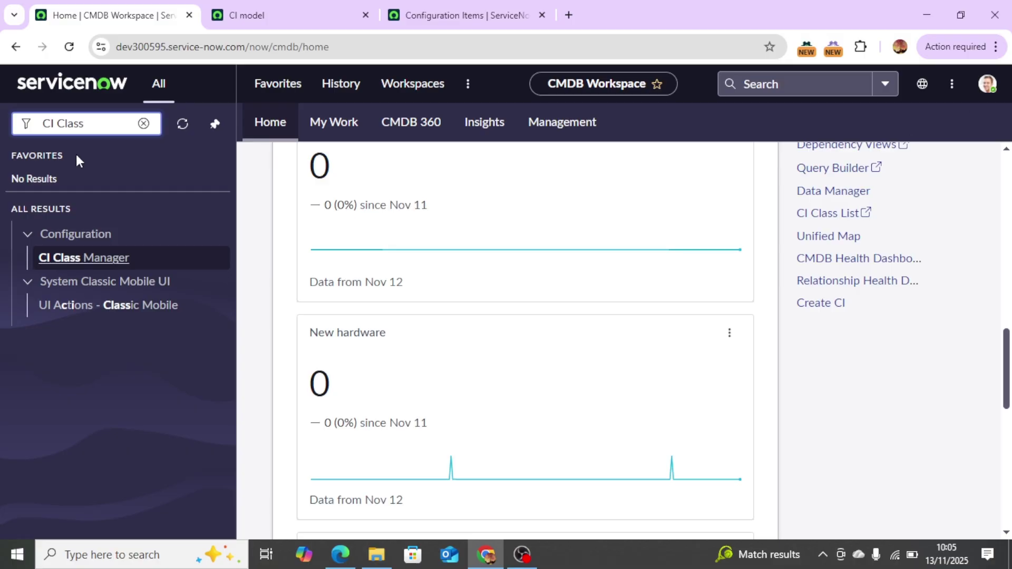
drag(98, 128, 1, 127)
text(user)
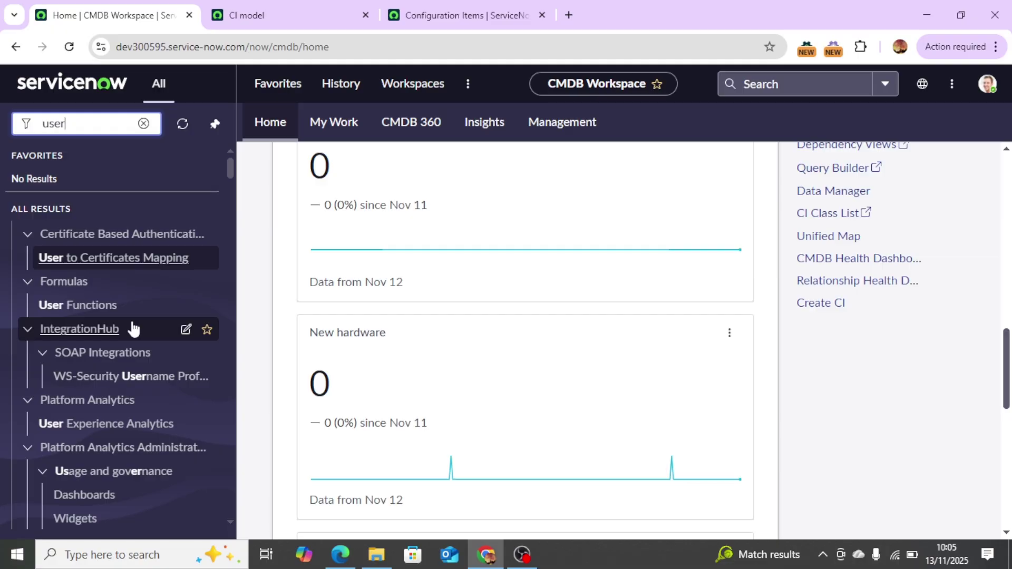
scroll(172, 385, down, 6)
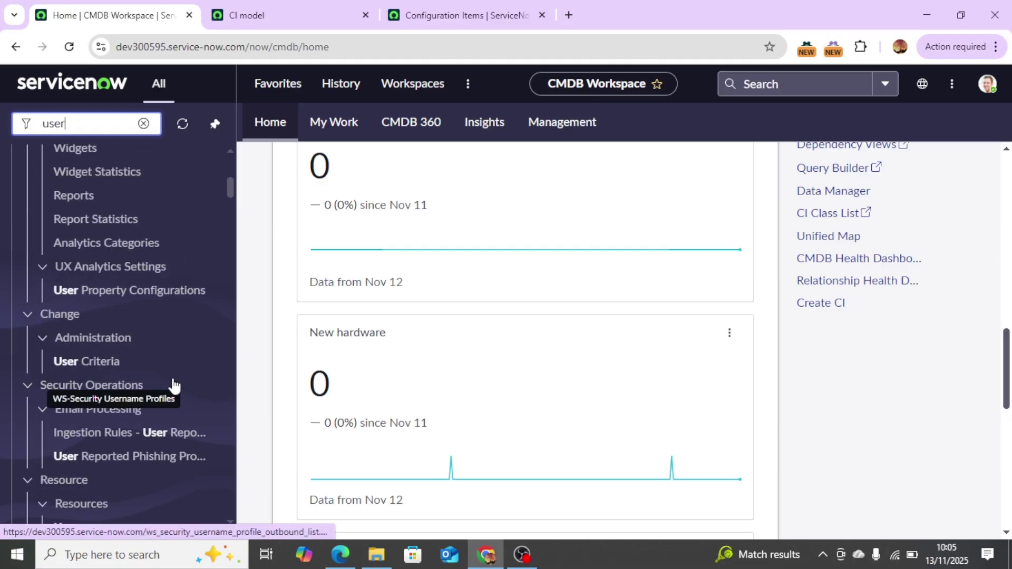
scroll(174, 386, down, 20)
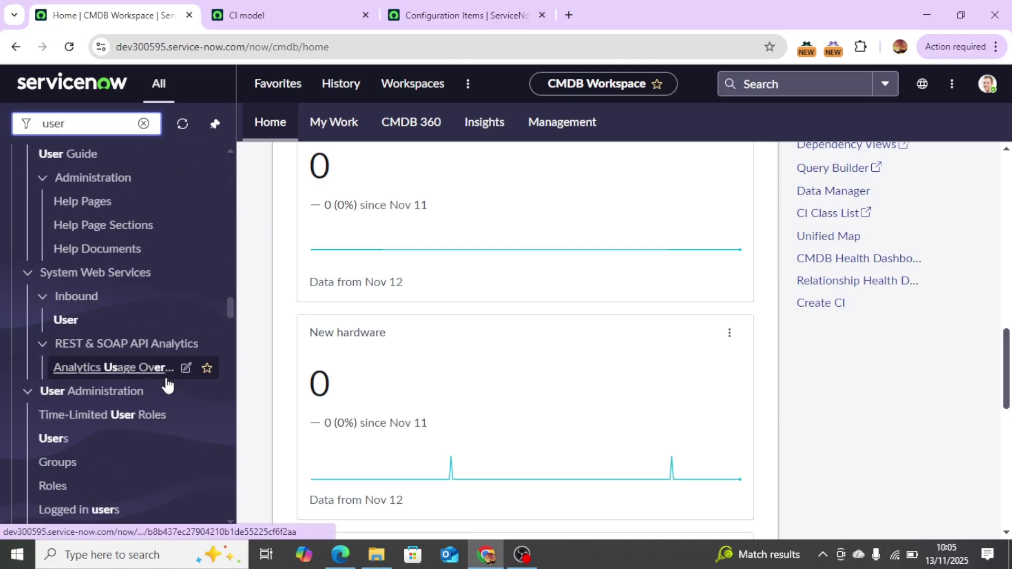
scroll(167, 386, down, 8)
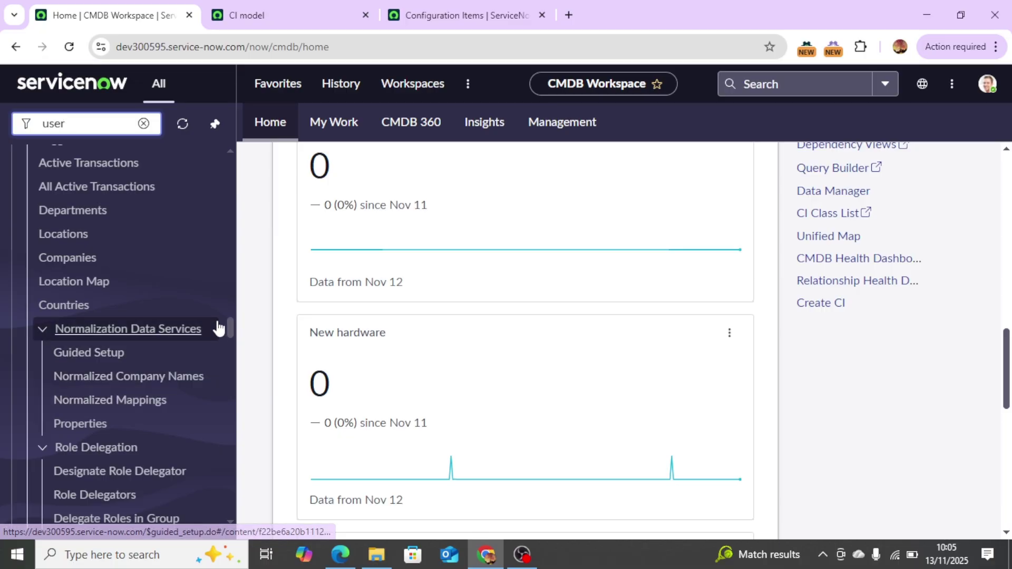
click(232, 153)
scroll(232, 155, up, 2)
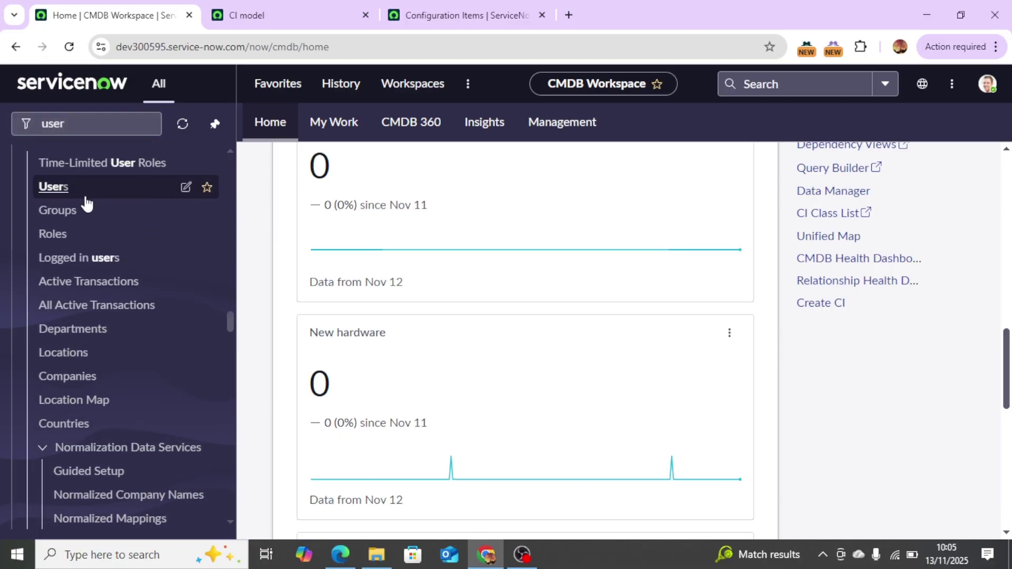
ctrl+click(51, 191)
click(627, 20)
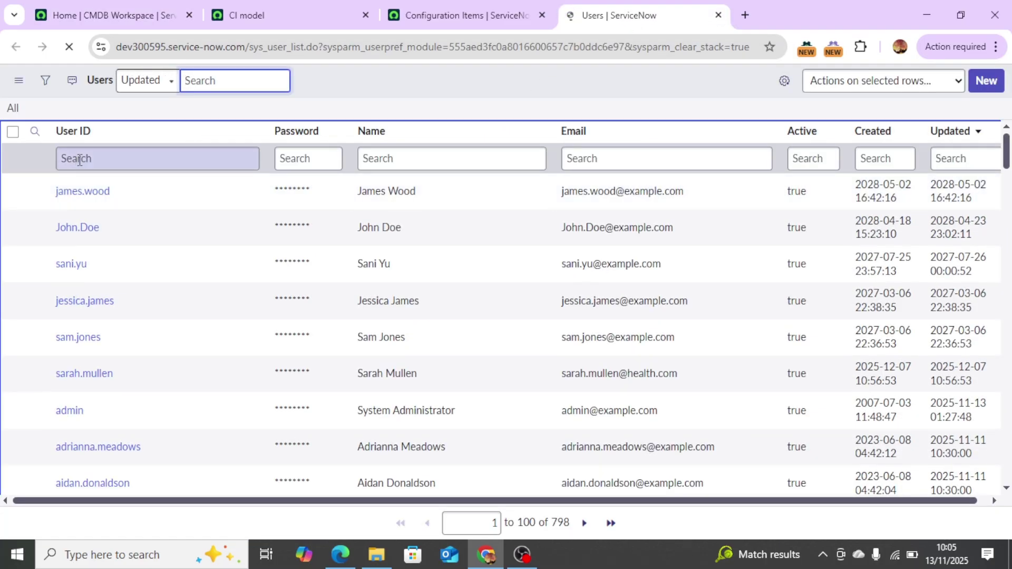
Filter the users by User ID containing "admin" using *admin, and open the admin user record
click(79, 159)
text(1)
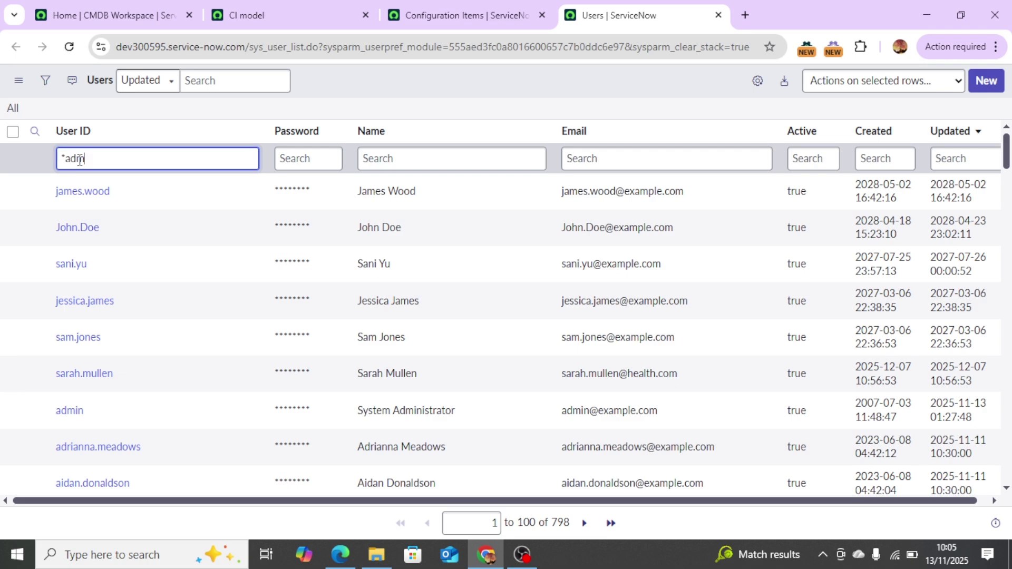
text(admin)
key(Return)
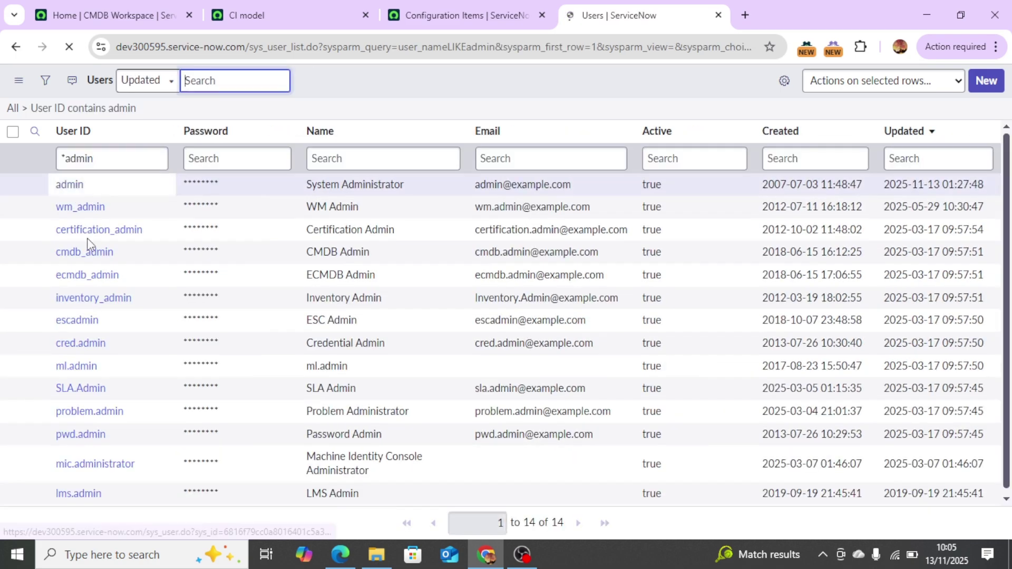
click(61, 184)
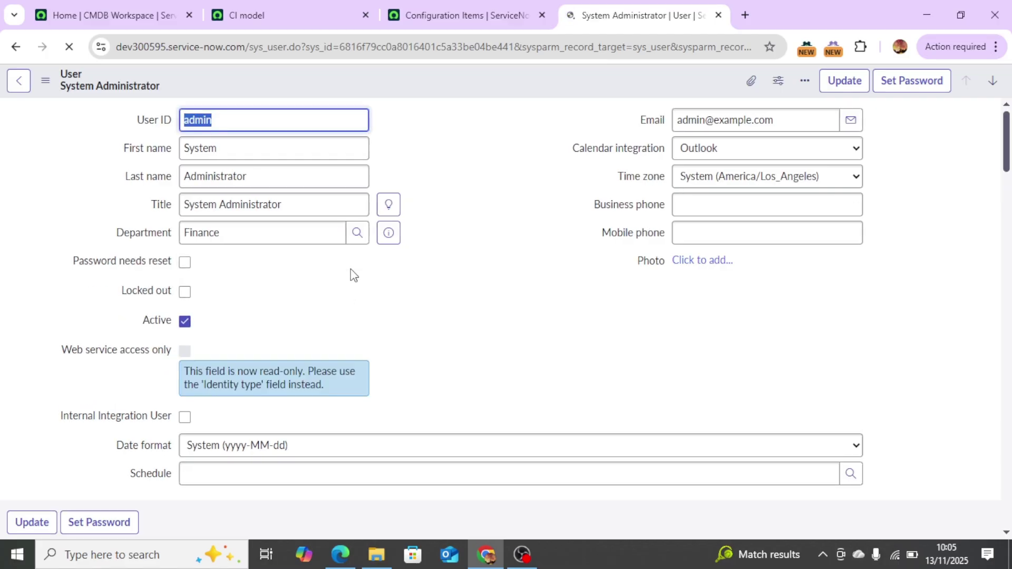
Open the admin user's role assignments for editing and filter the available roles by "data_man"
scroll(963, 390, down, 15)
scroll(963, 390, up, 10)
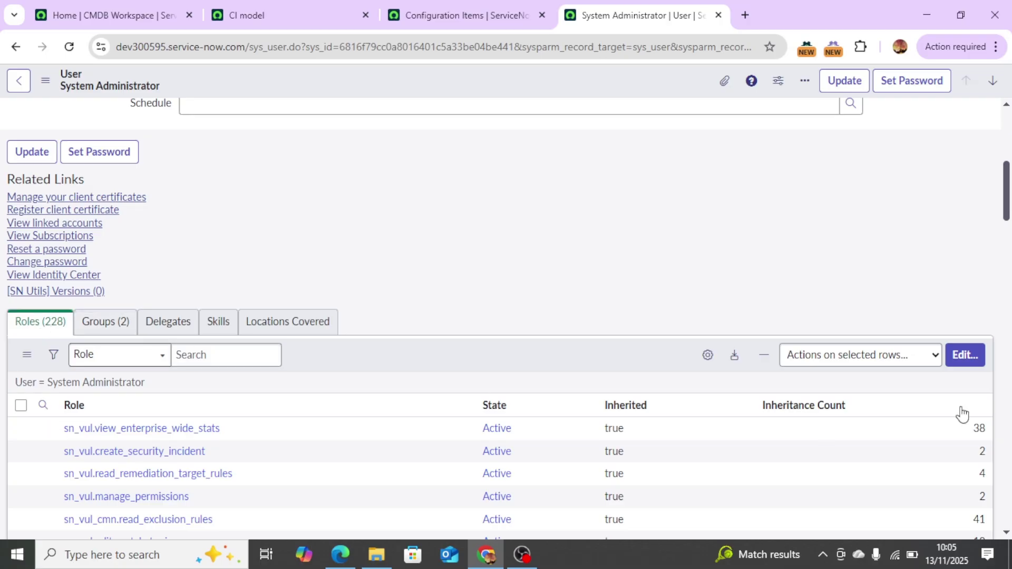
click(973, 362)
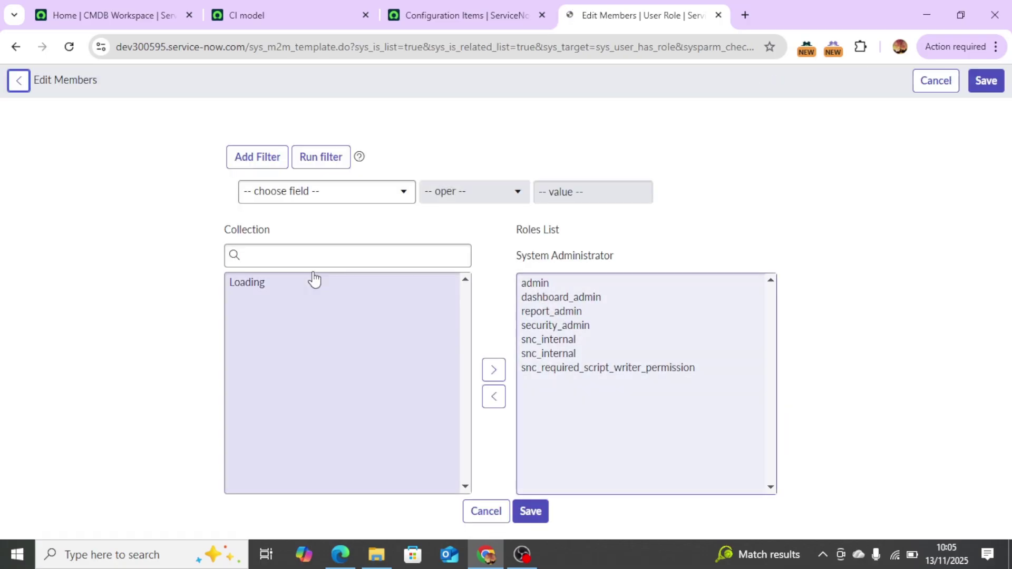
click(299, 255)
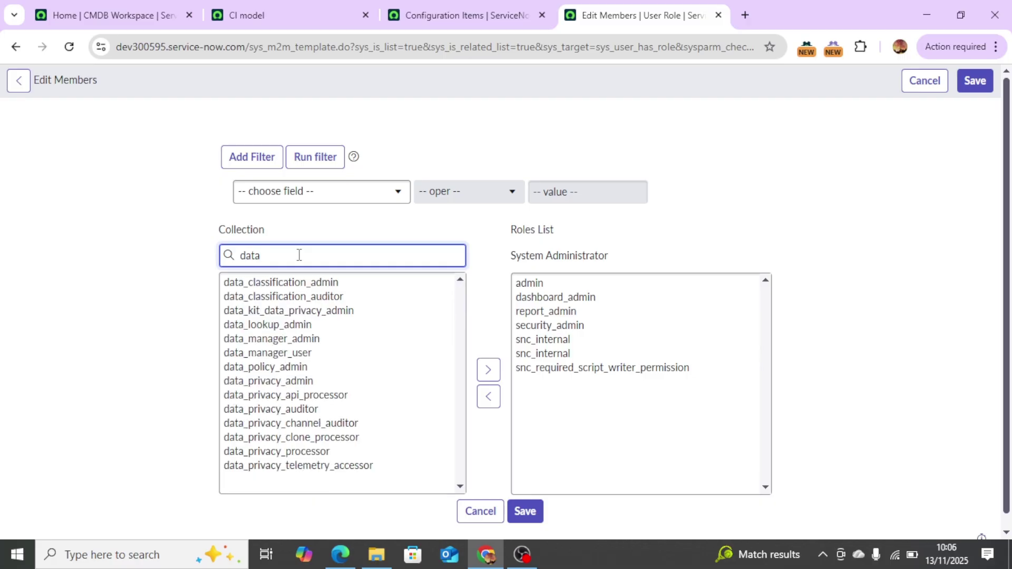
text(data_man)
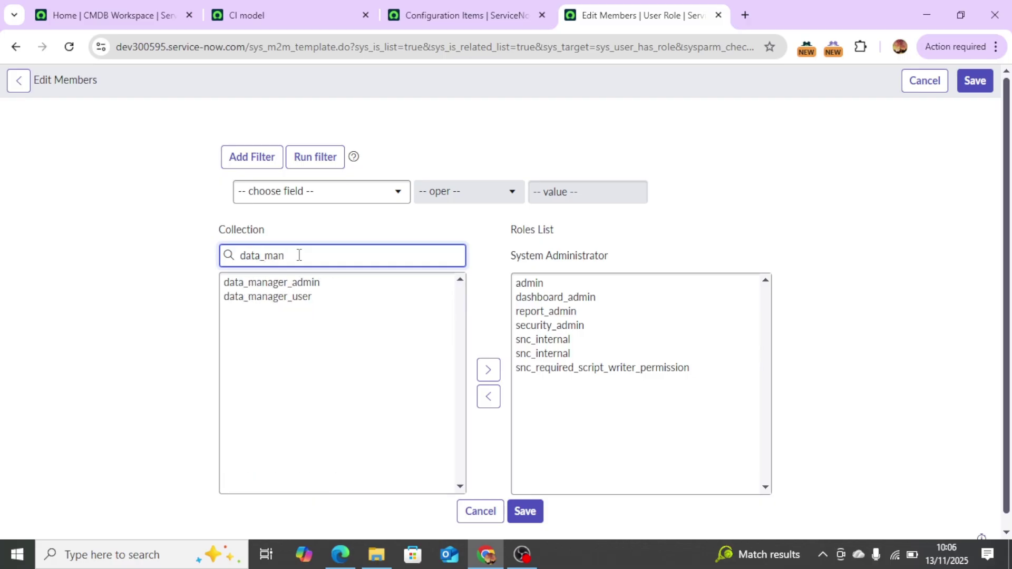
Add the data_manager_admin and data_manager_user roles to the admin user and save the role list
click(285, 287)
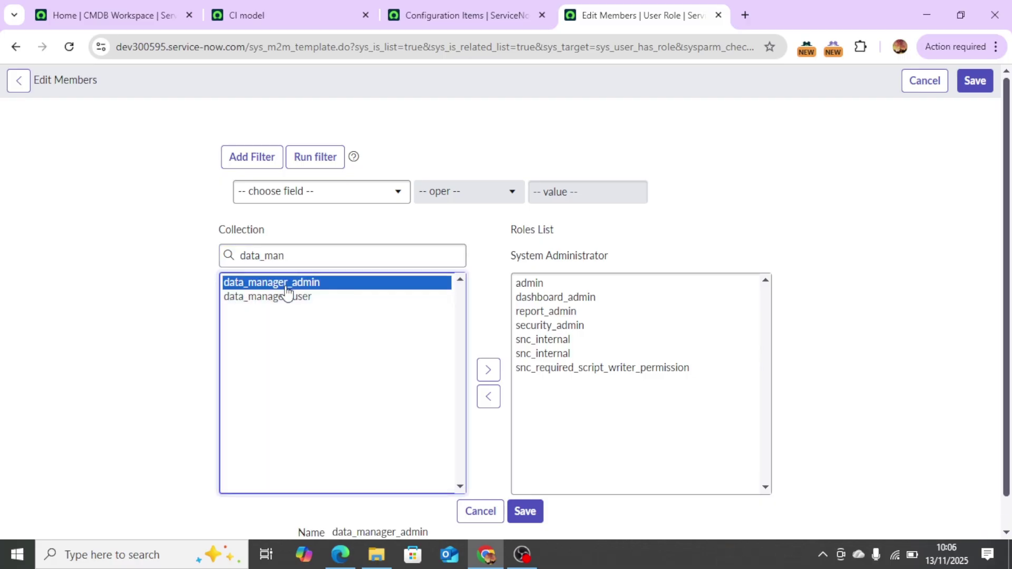
shift+click(286, 294)
click(488, 370)
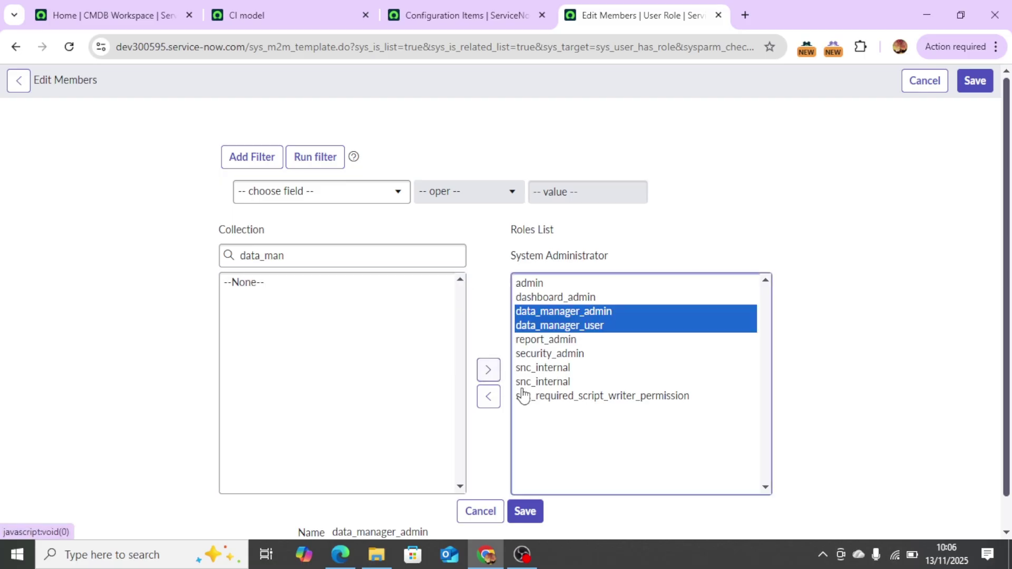
click(522, 522)
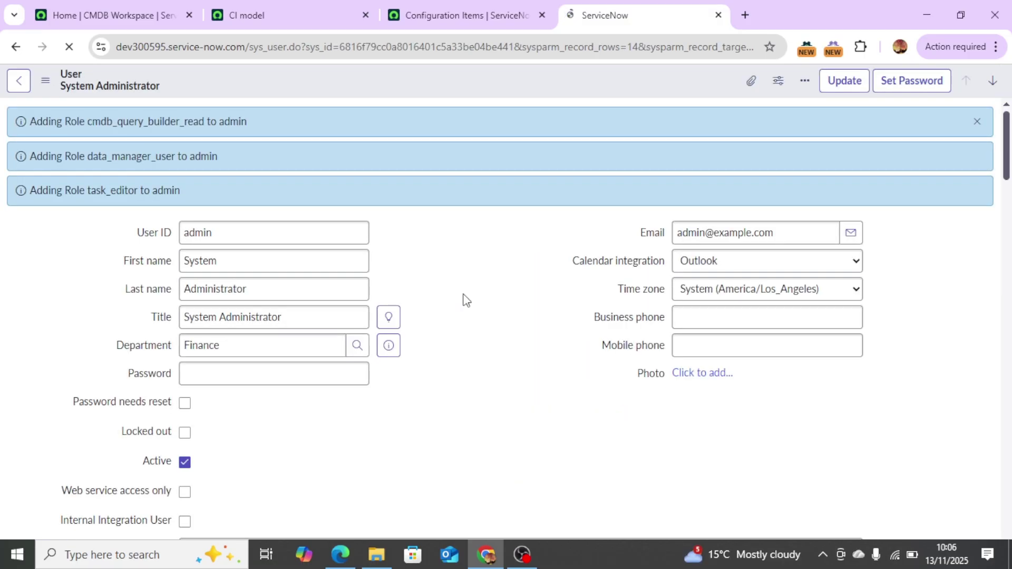
Dismiss the role notices on the admin record and review the Attestation Policy prerequisite and configuration slide in the CMDB policies document in Edge
click(978, 122)
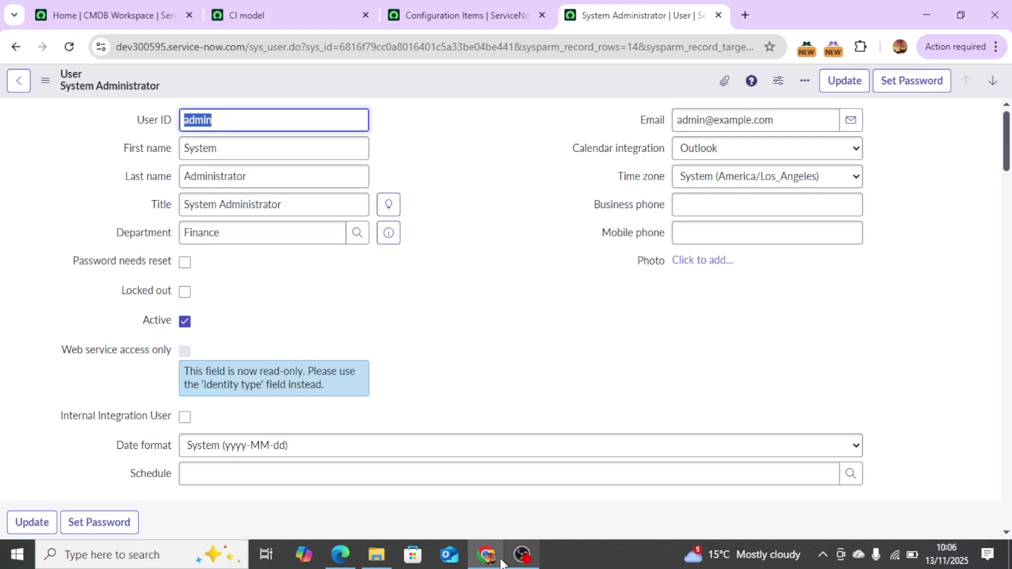
mouse_move(329, 566)
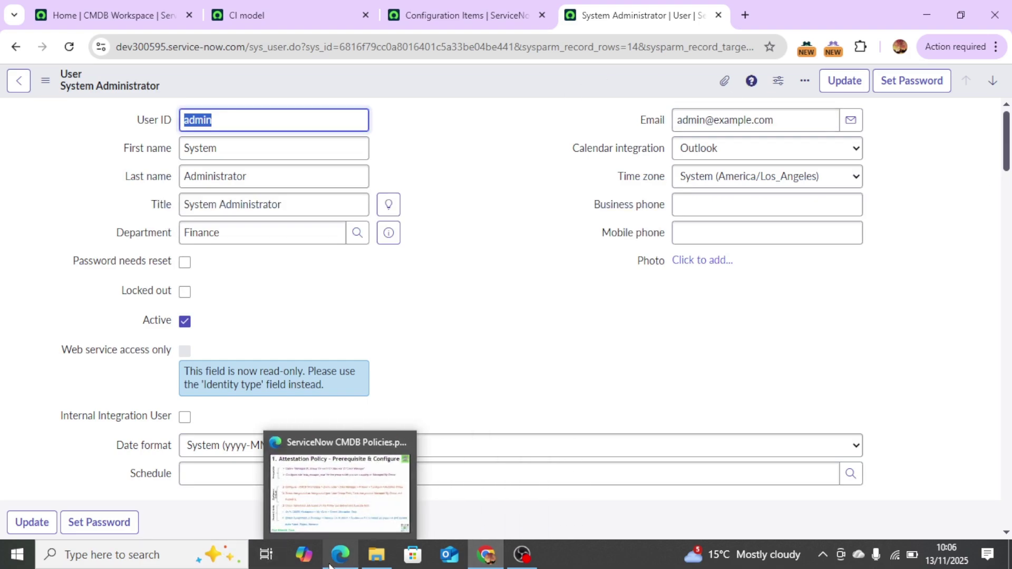
click(325, 499)
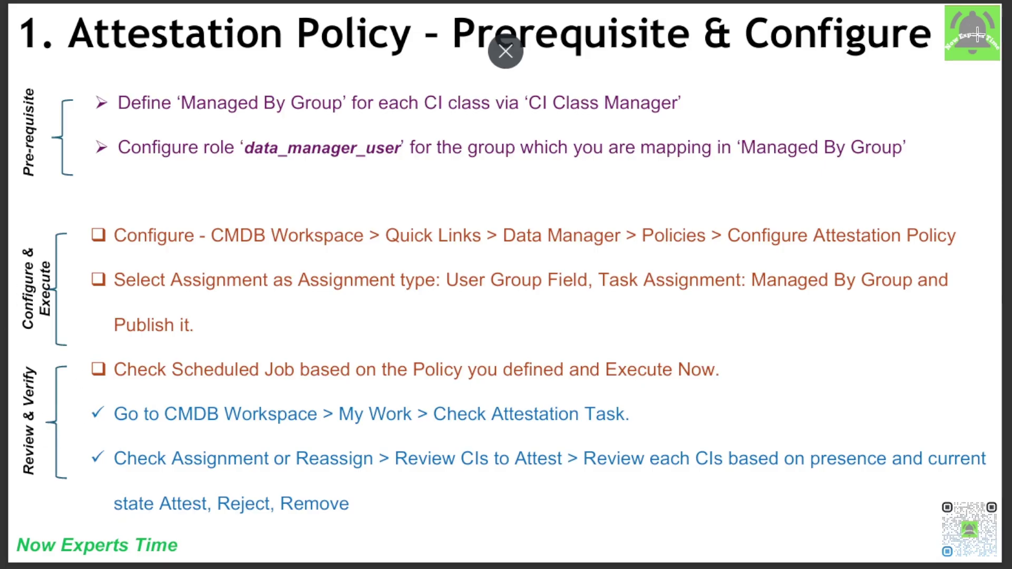
key(alt+Tab)
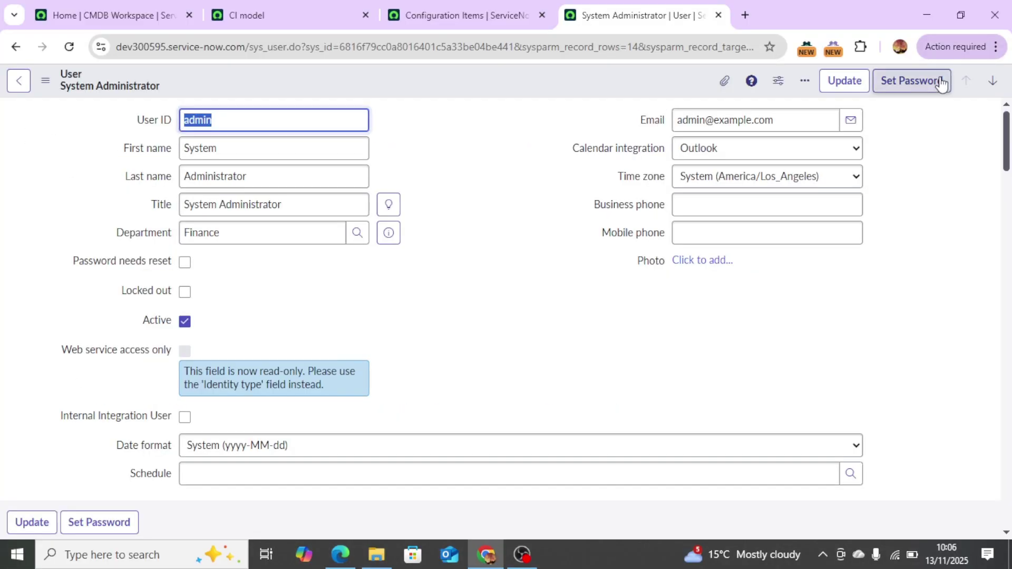
Examine the attestation columns in the Server configuration items list and open the Attestation Status choices of the uppermost visible record
click(416, 23)
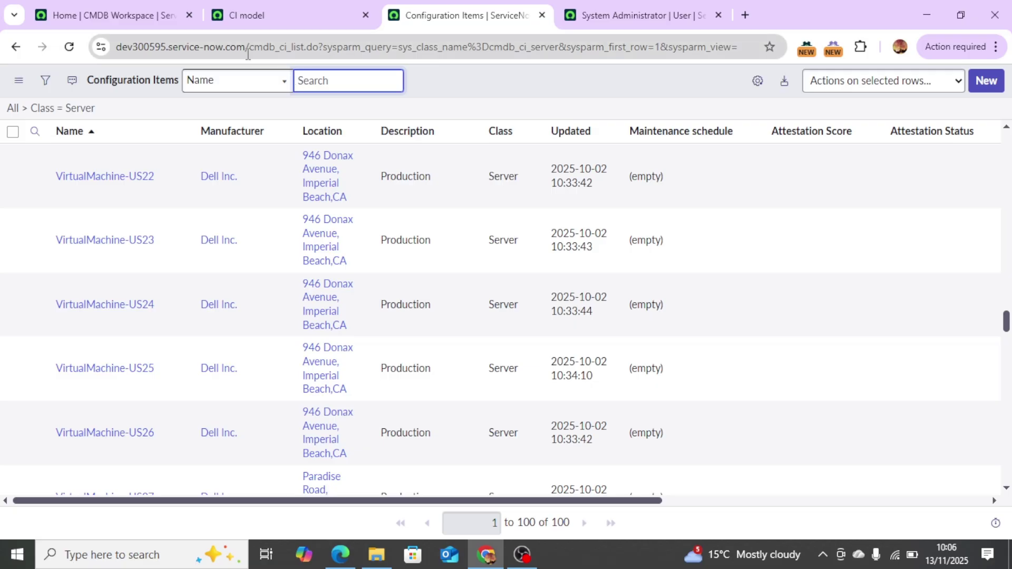
drag(247, 44, 322, 46)
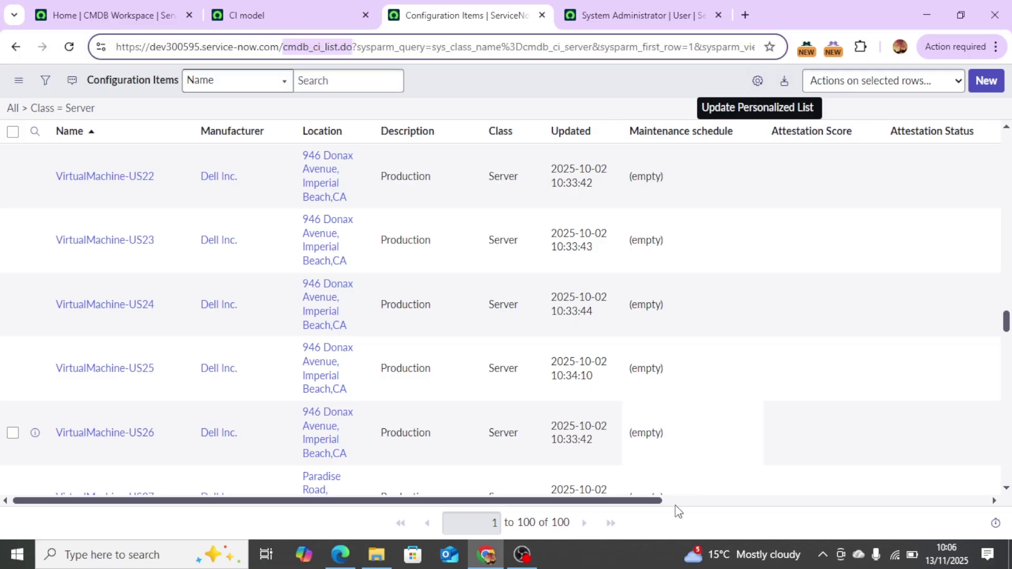
drag(640, 501, 887, 517)
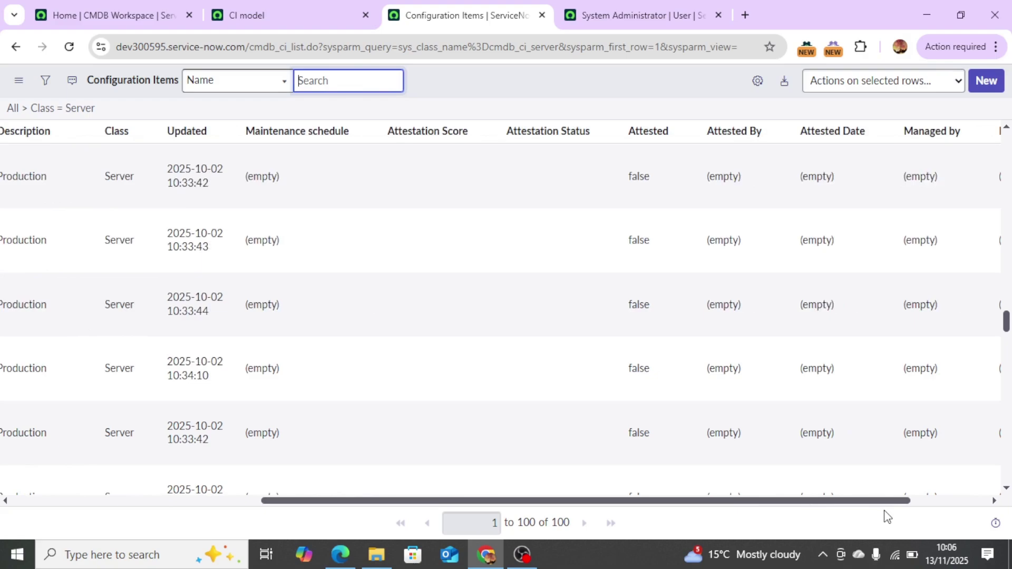
scroll(915, 515, right, 3)
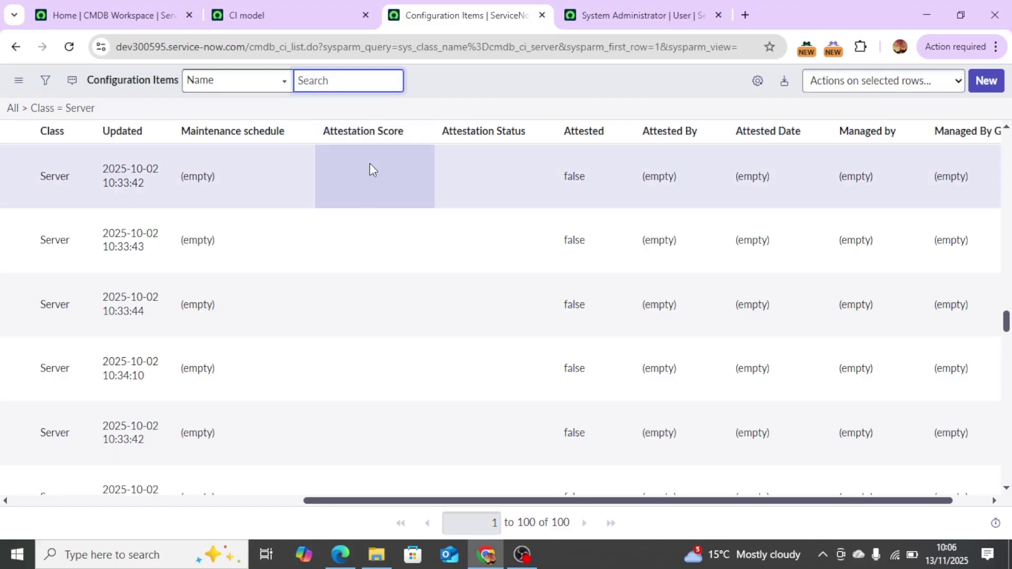
click(484, 178)
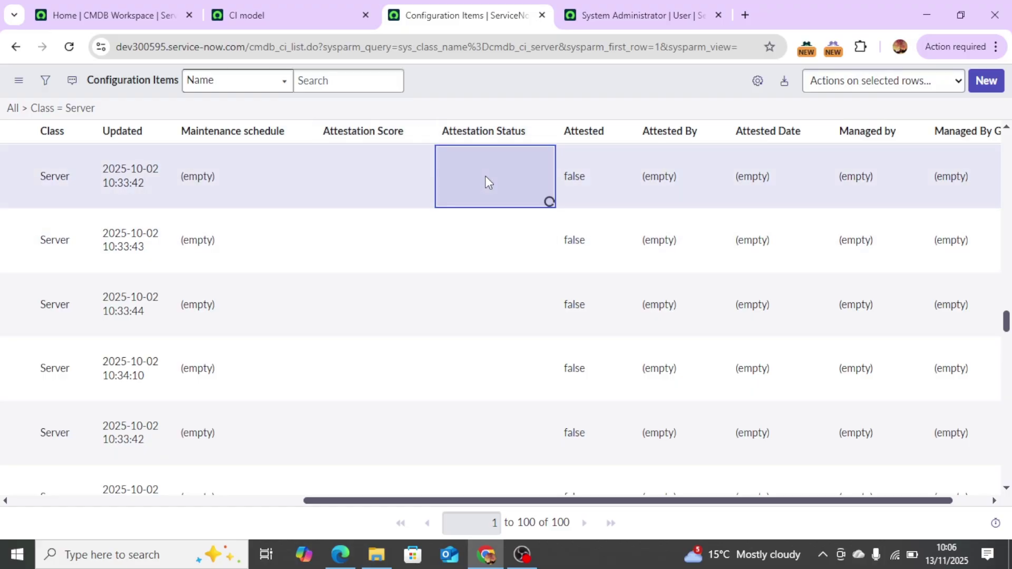
click(491, 162)
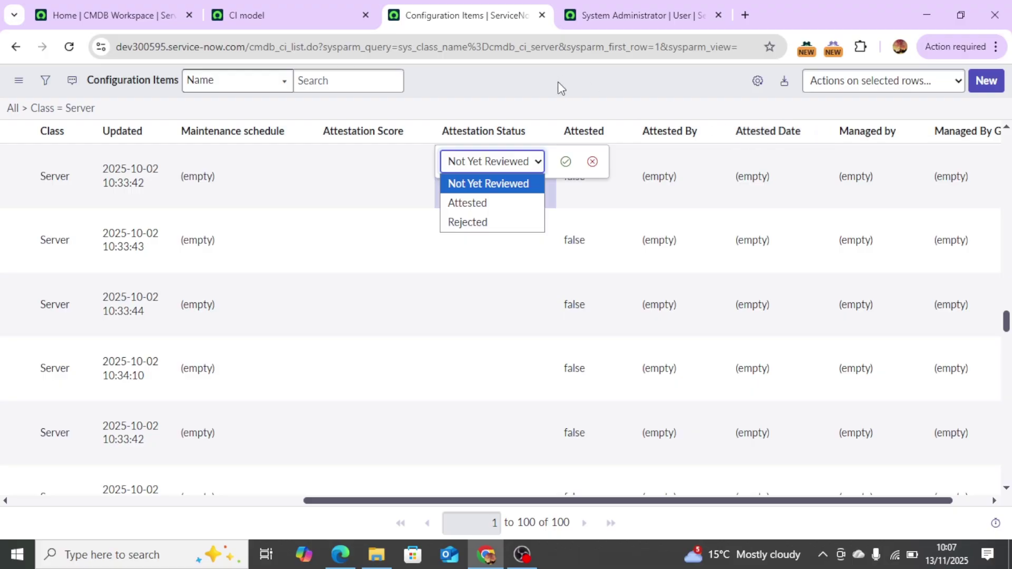
Return to the CMDB Workspace home page and open Data Manager from its Quick Links
click(157, 15)
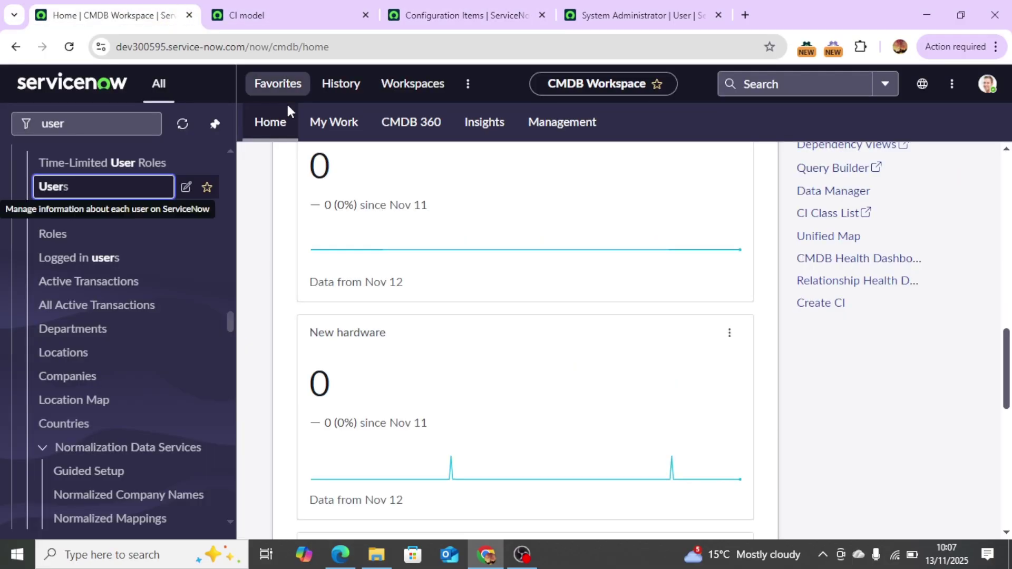
scroll(955, 291, up, 8)
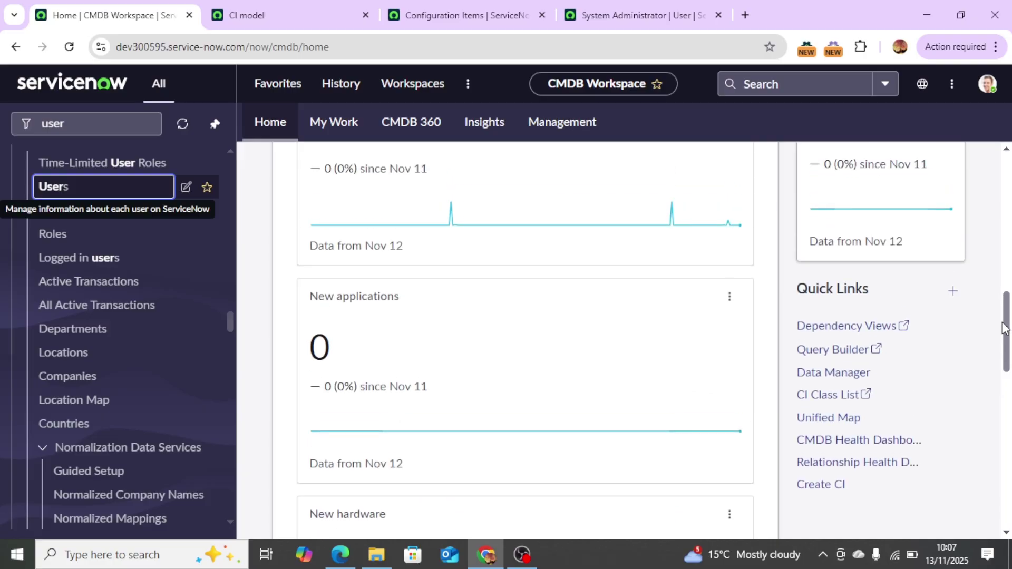
scroll(989, 237, up, 5)
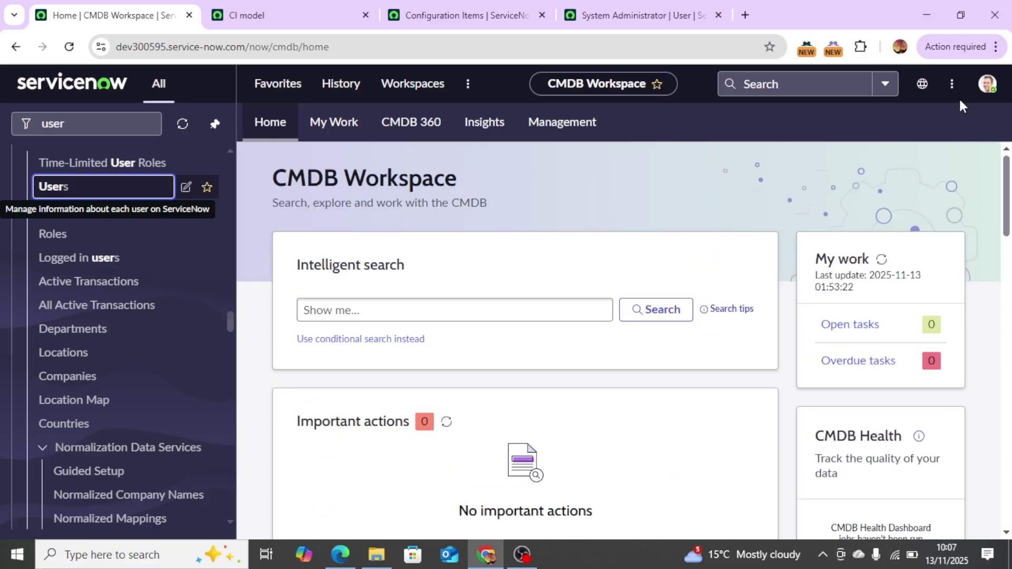
click(398, 86)
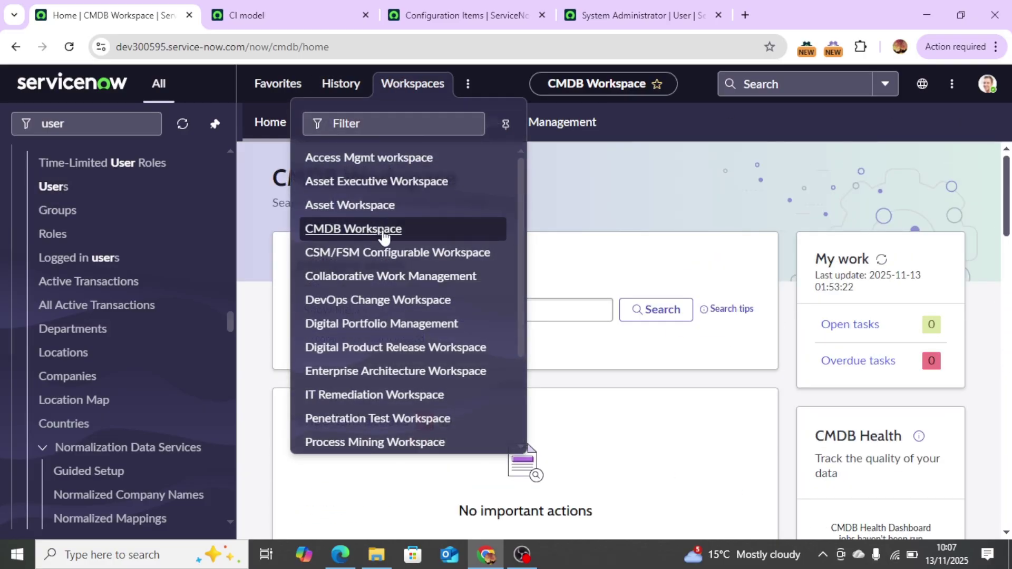
click(701, 181)
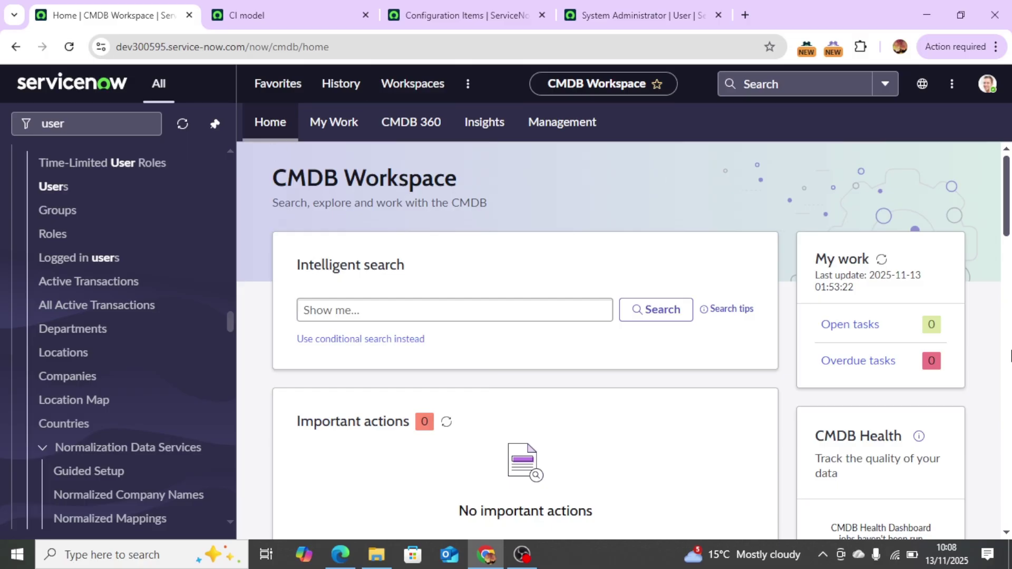
scroll(1011, 216, down, 10)
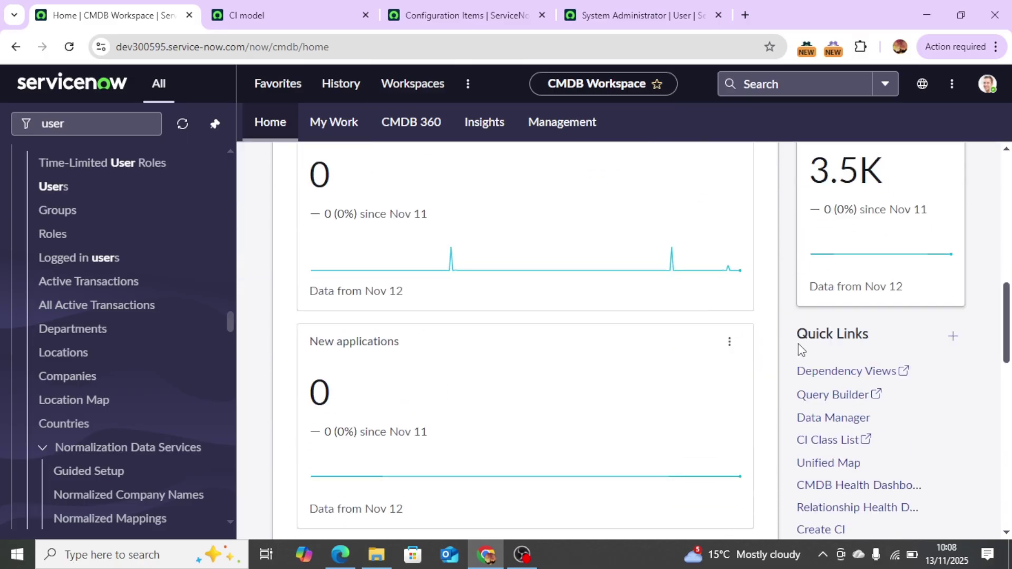
click(834, 420)
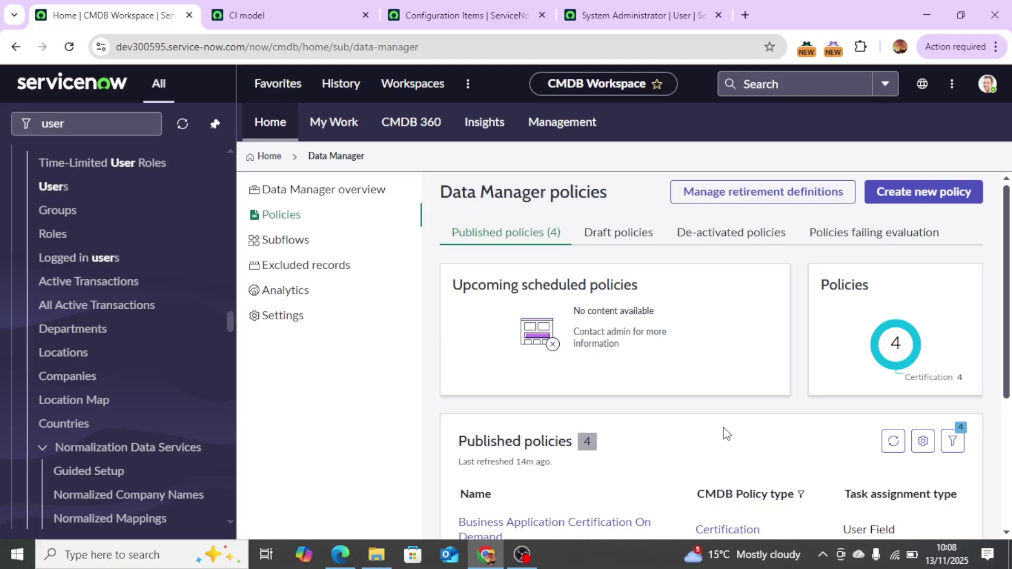
Review the published Data Manager policies and the Data Manager overview, including the workload section, and return to the policies
scroll(744, 432, down, 4)
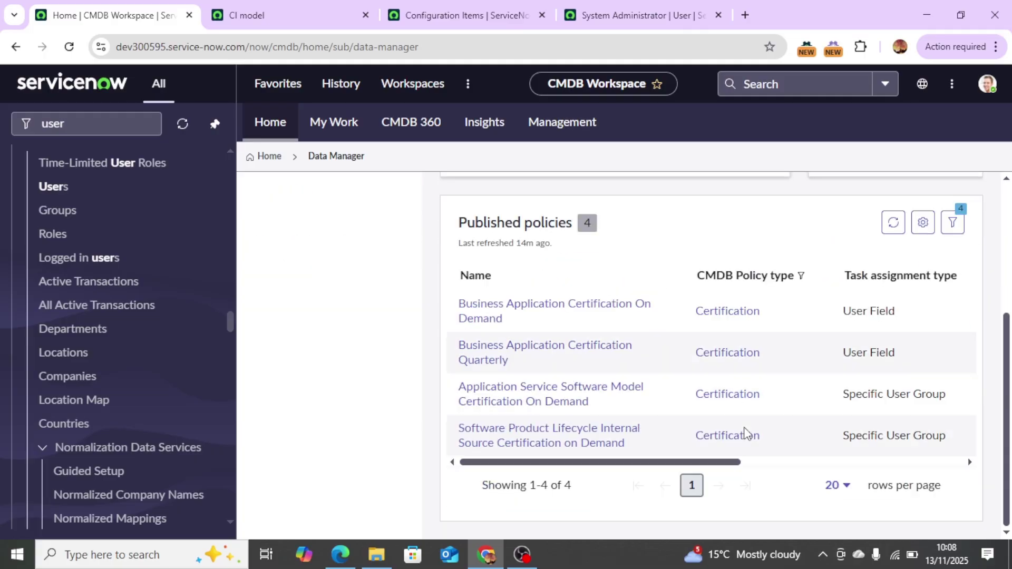
scroll(741, 429, up, 4)
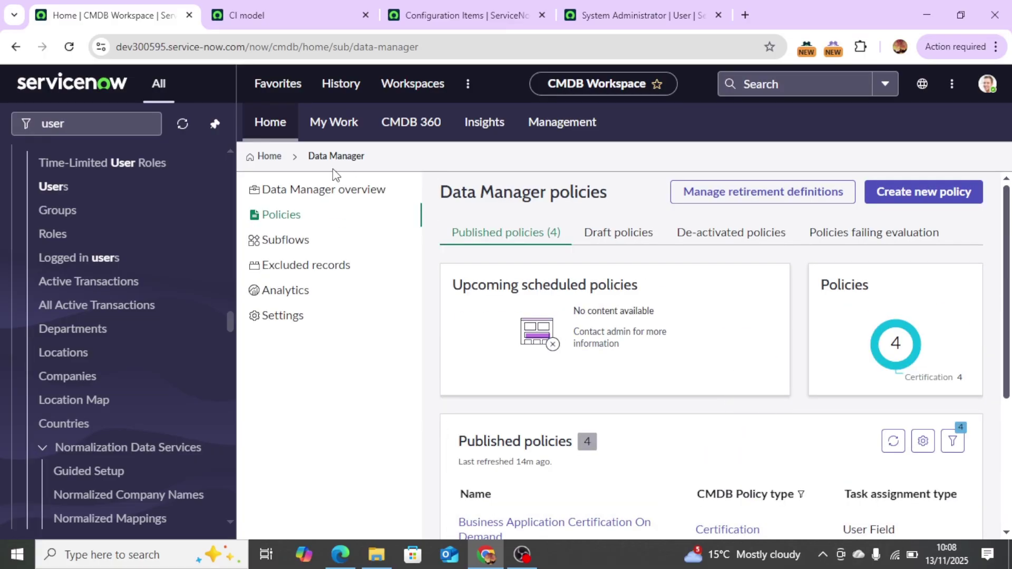
click(320, 194)
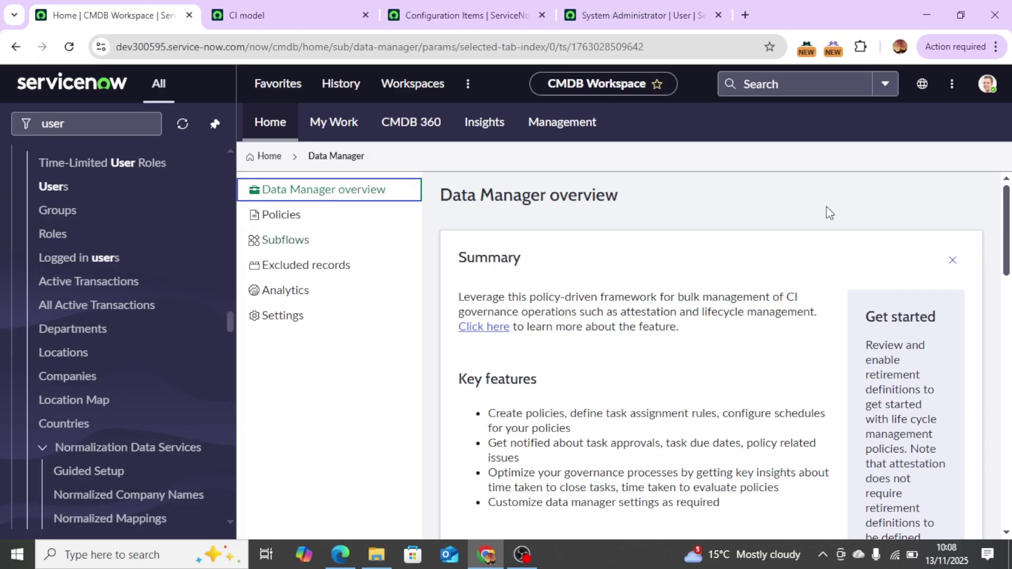
scroll(815, 341, down, 10)
scroll(812, 341, down, 5)
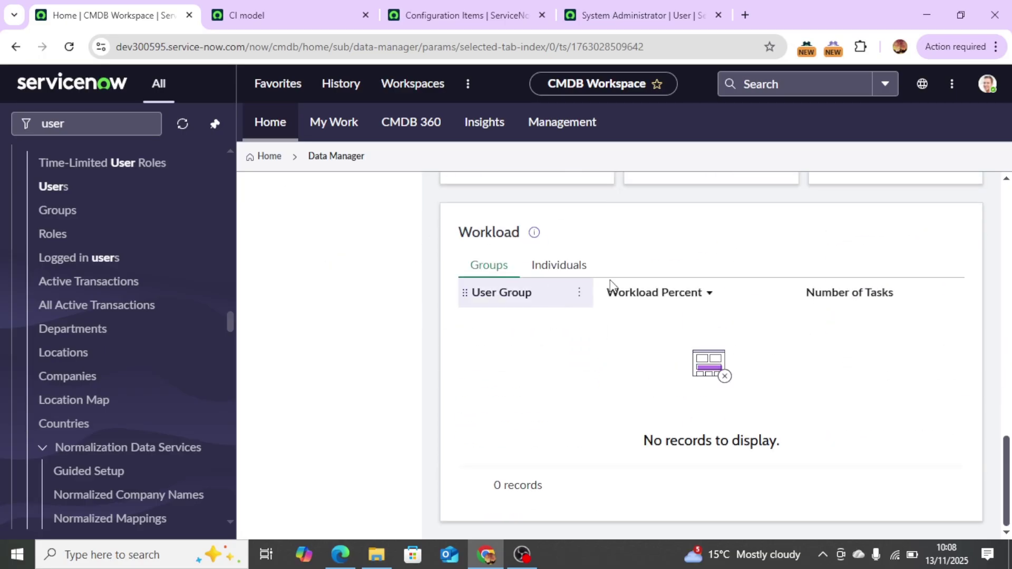
scroll(706, 348, up, 10)
scroll(704, 343, up, 5)
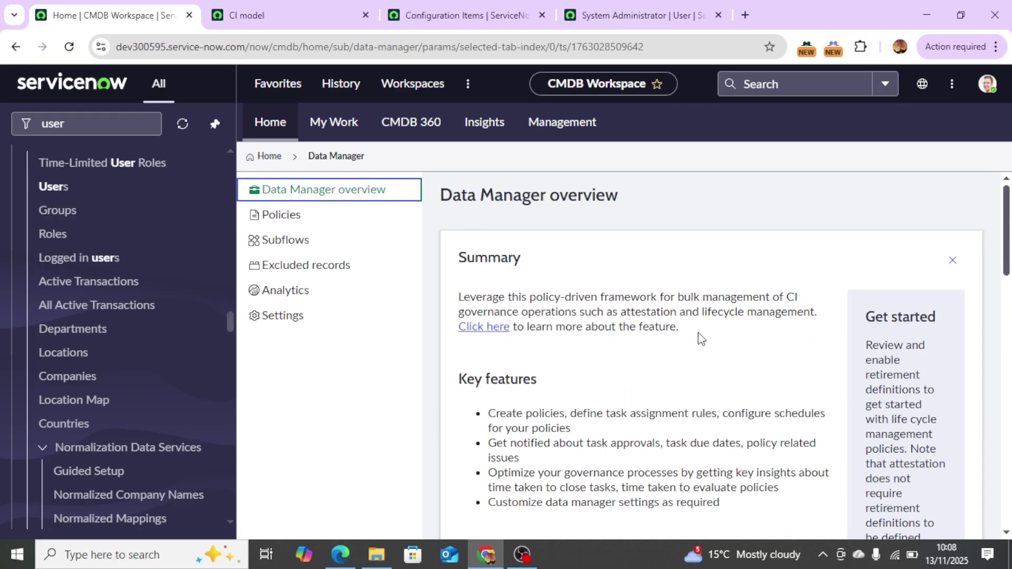
click(317, 214)
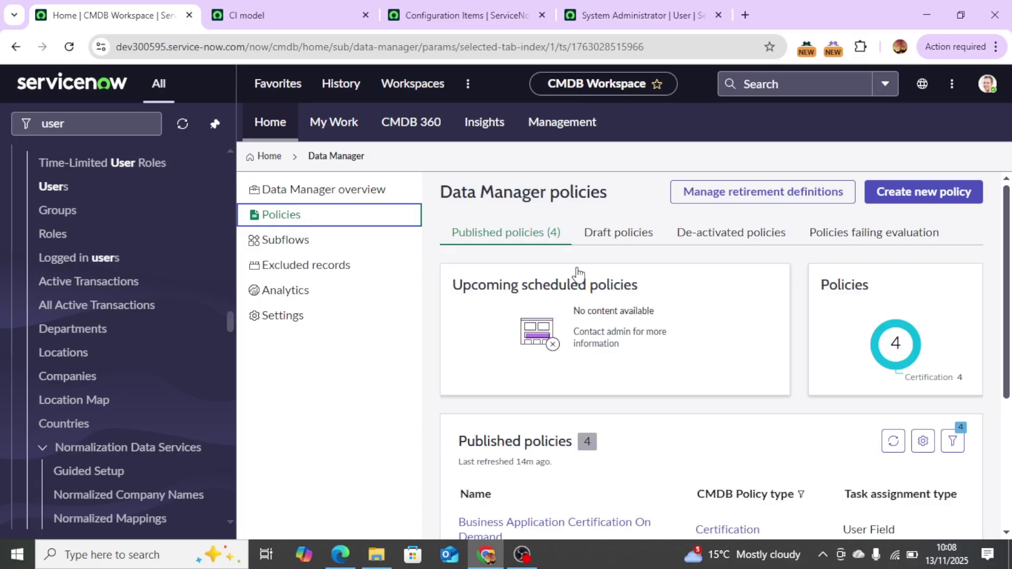
Create a new Data Manager policy and name it "NET- Attestation Policy Demo"
click(944, 208)
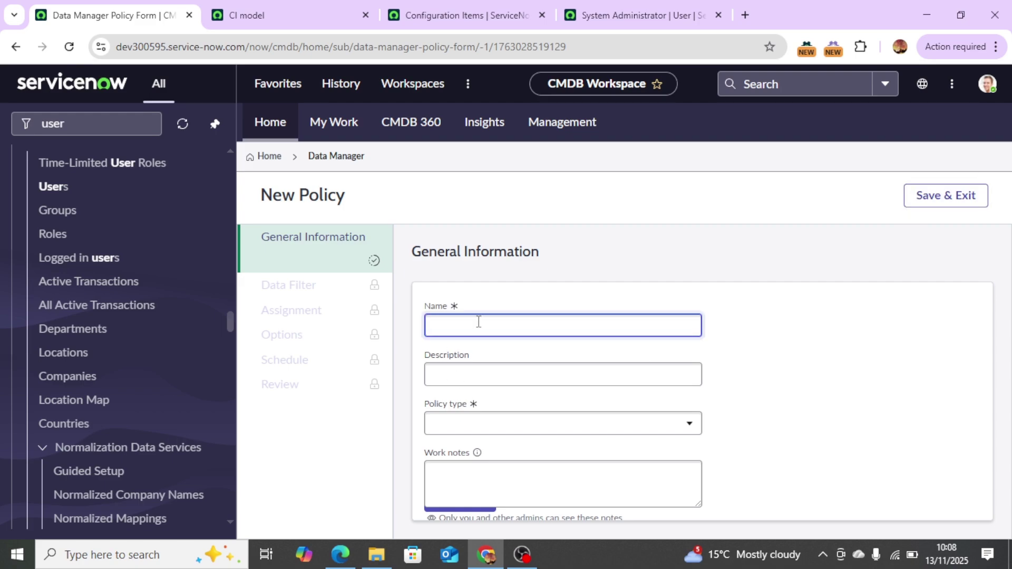
text(NET-)
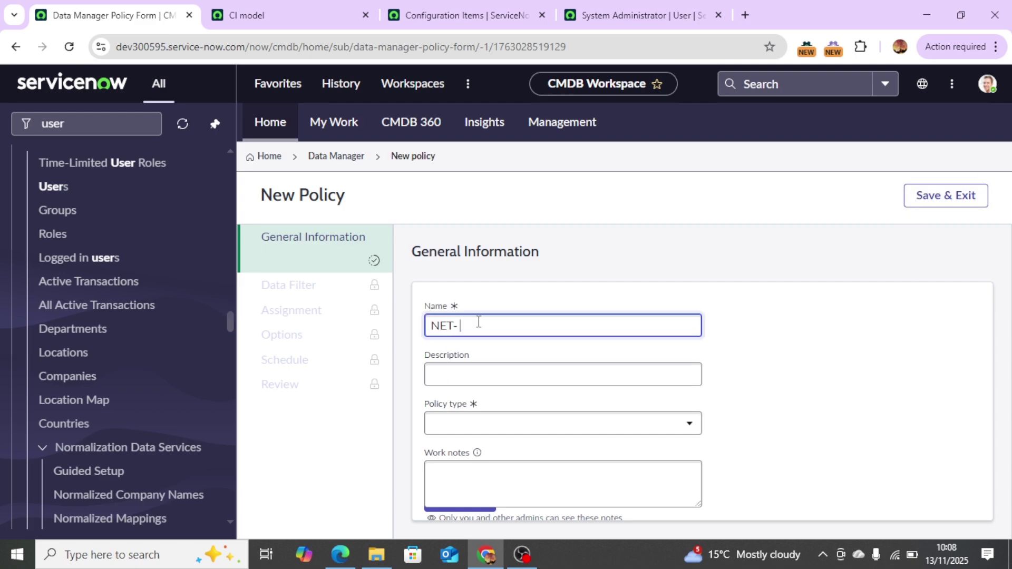
text( Attestation Policy)
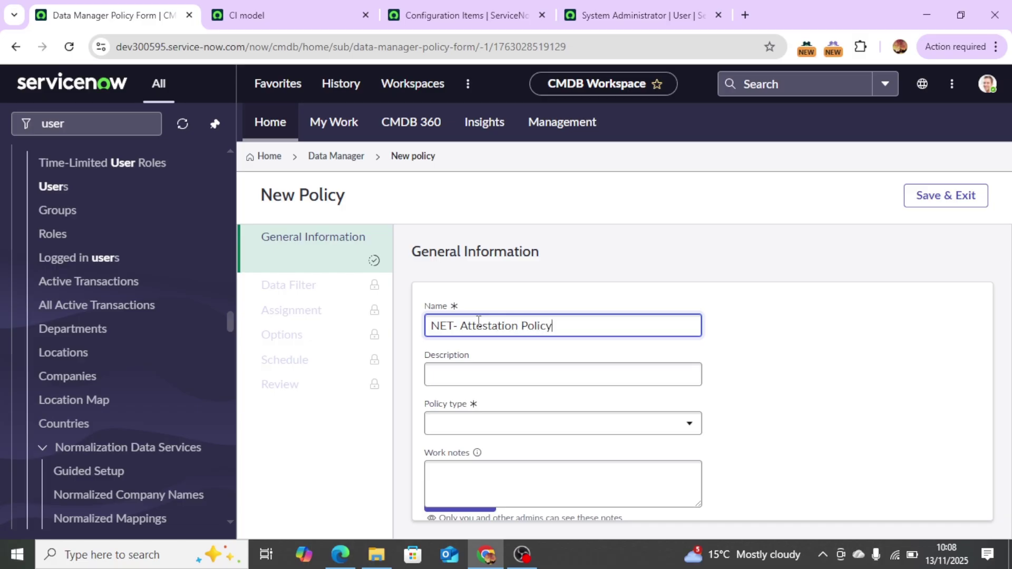
text( Demo)
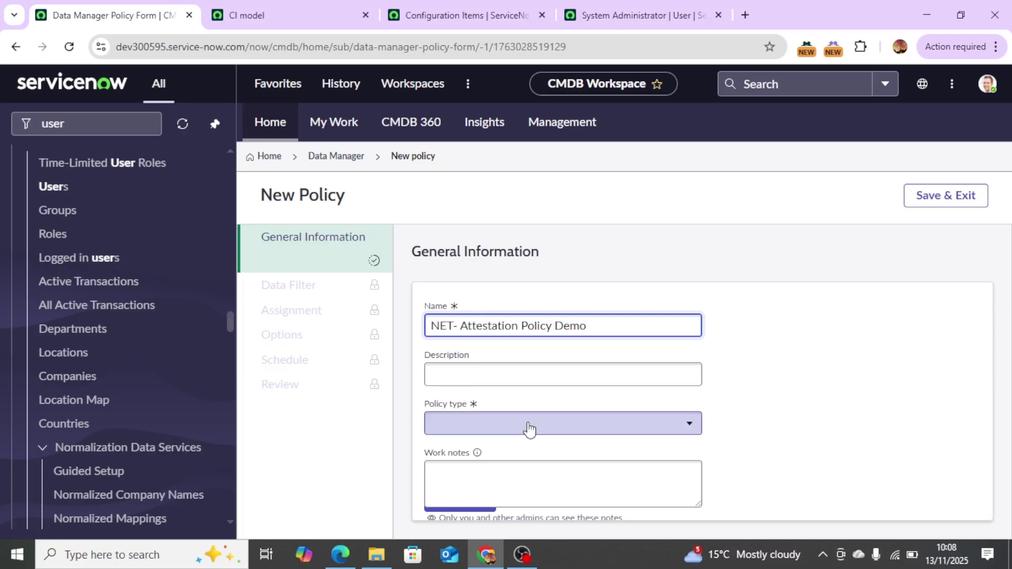
Set the new policy's type to Attestation, leaving the description empty
click(452, 372)
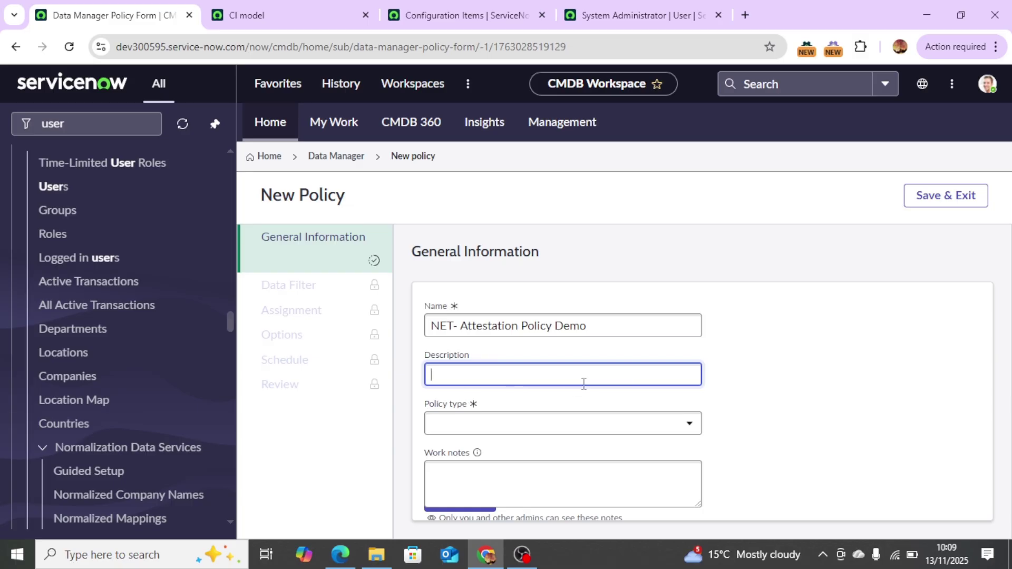
click(495, 429)
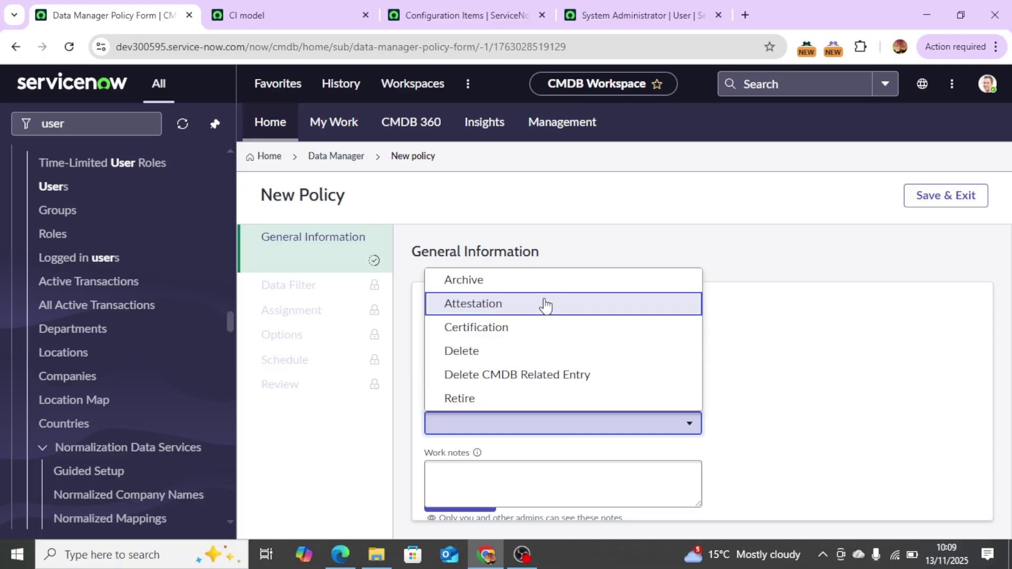
click(523, 306)
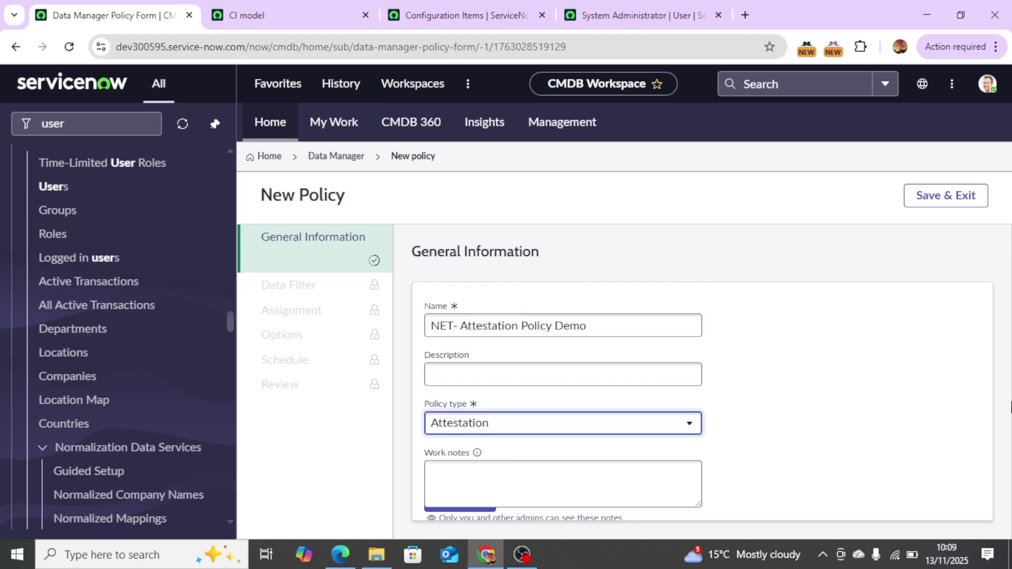
click(906, 426)
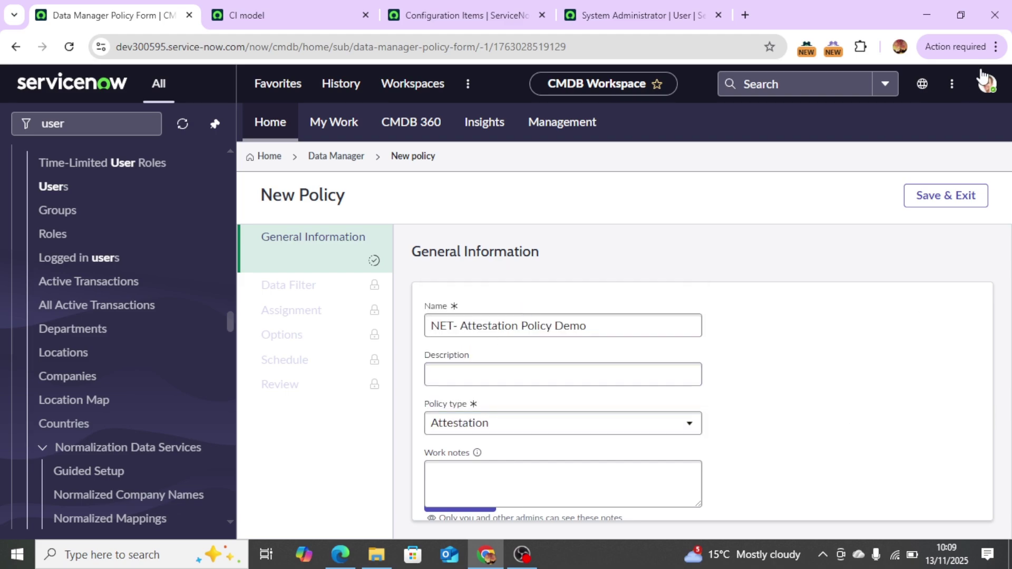
Reduce the browser zoom to 90% and continue from the policy's General Information to unlock its Data Filter stage
click(996, 47)
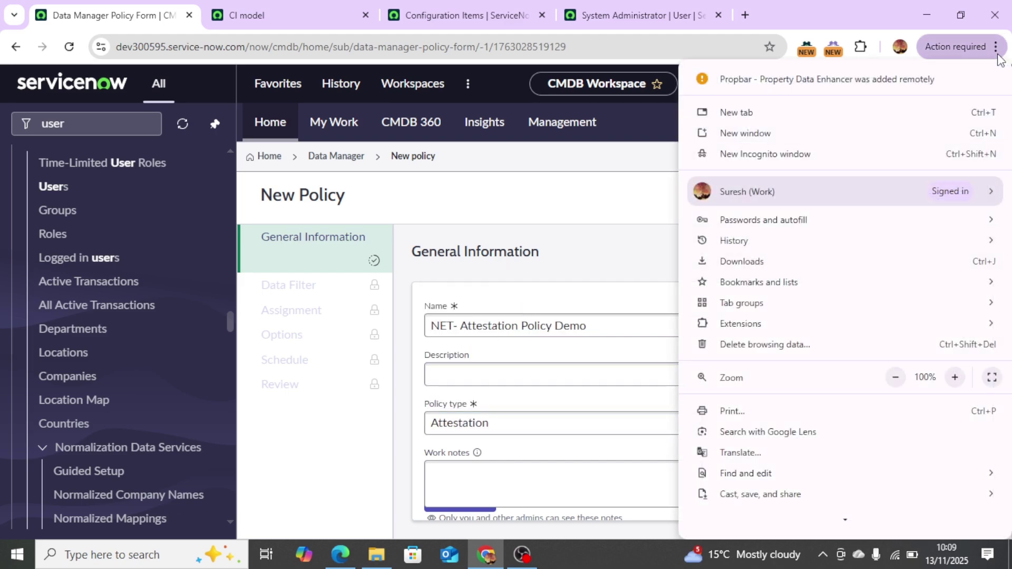
click(895, 377)
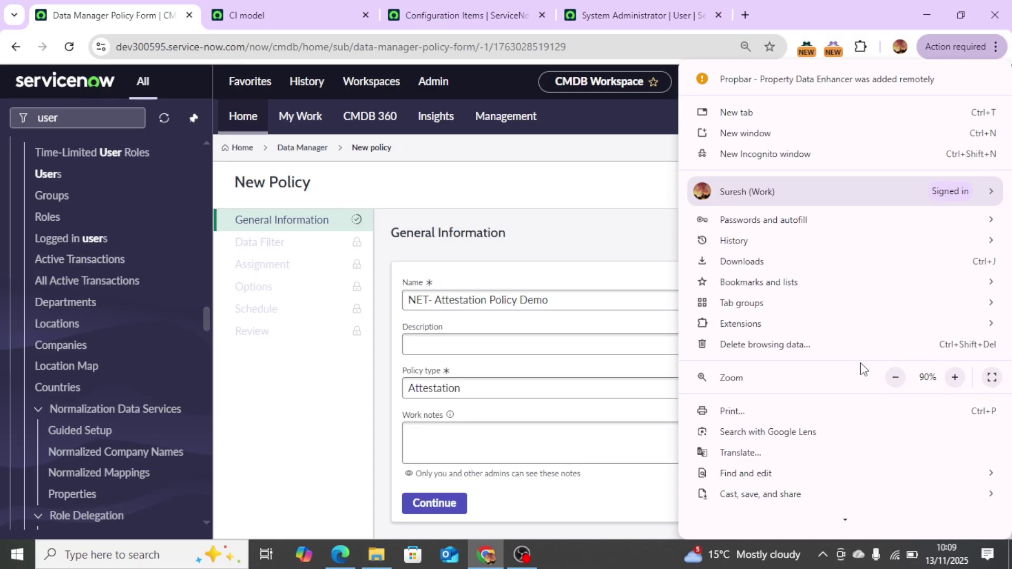
click(515, 481)
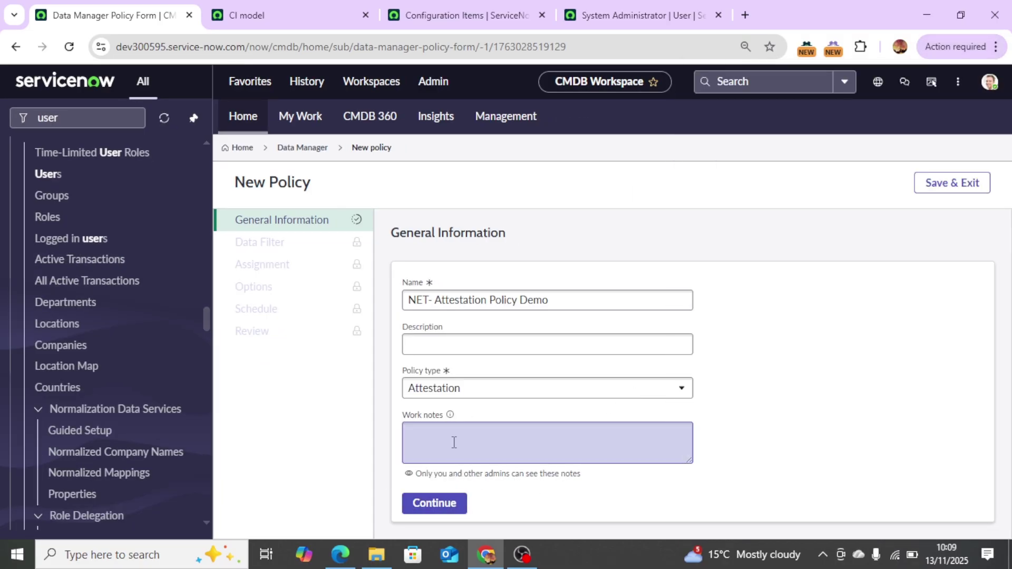
click(436, 504)
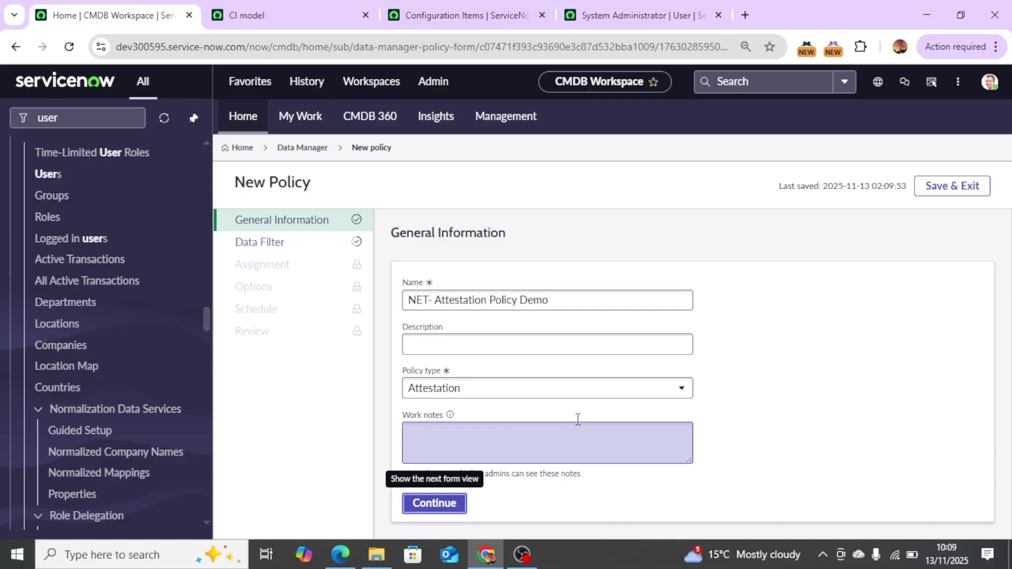
Continue to the policy's Data Filter stage and choose Class as the field of the first filter condition
click(442, 507)
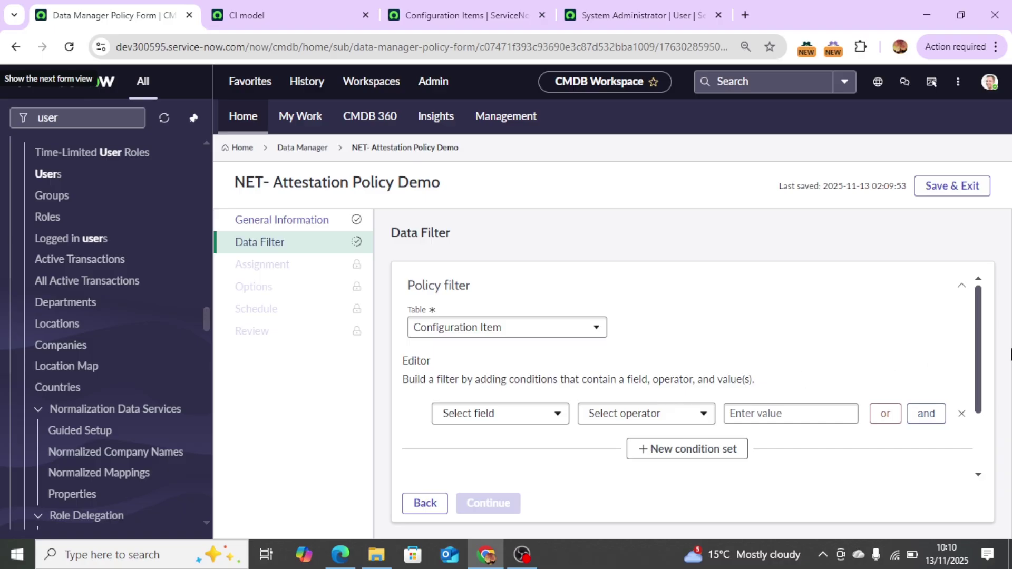
drag(978, 323, 979, 353)
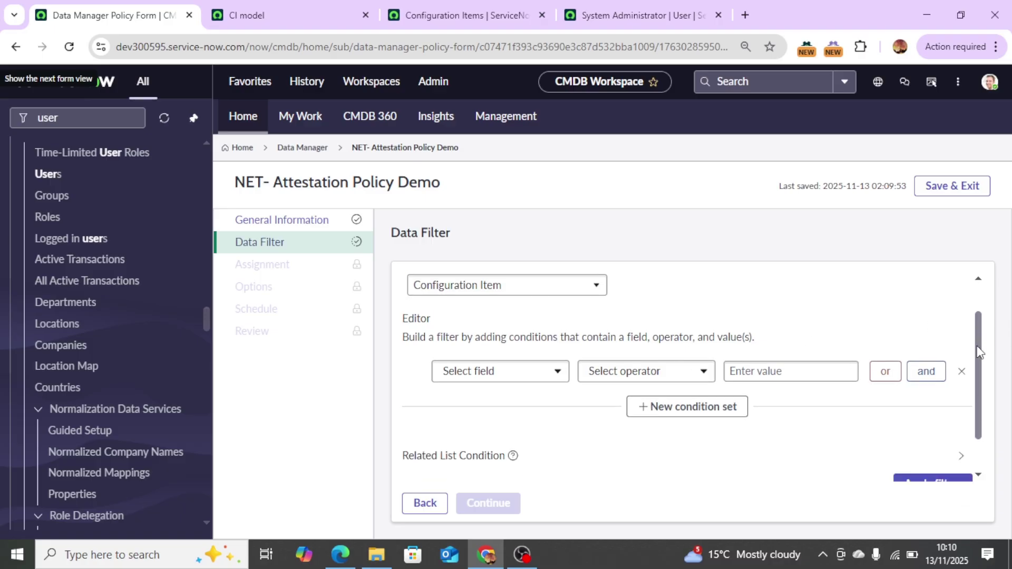
click(497, 376)
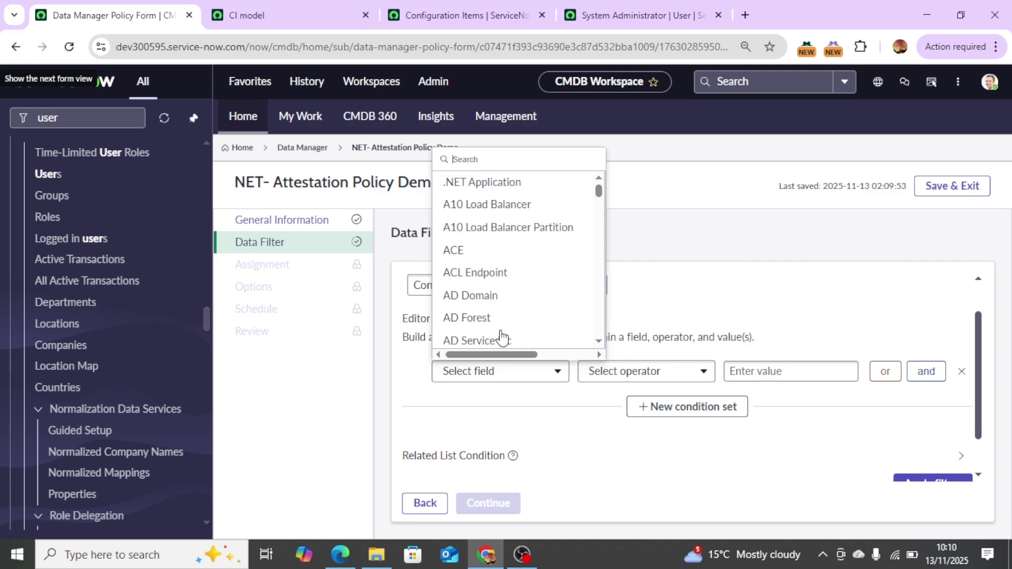
text(class)
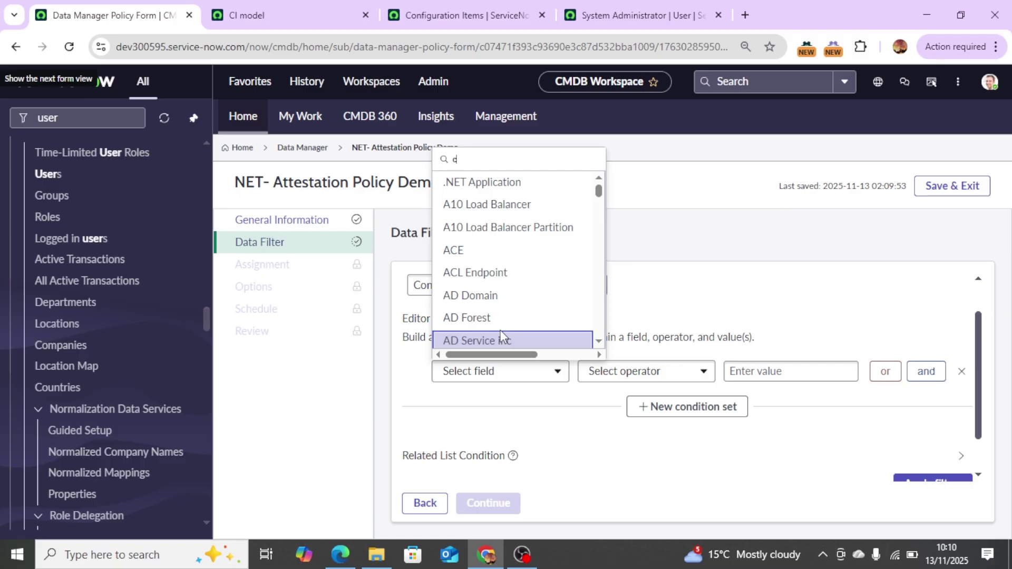
text(lasserv)
key(BackSpace)
key(BackSpace)
key(BackSpace)
key(BackSpace)
key(BackSpace)
key(BackSpace)
key(BackSpace)
key(BackSpace)
text(Ser)
text(ver)
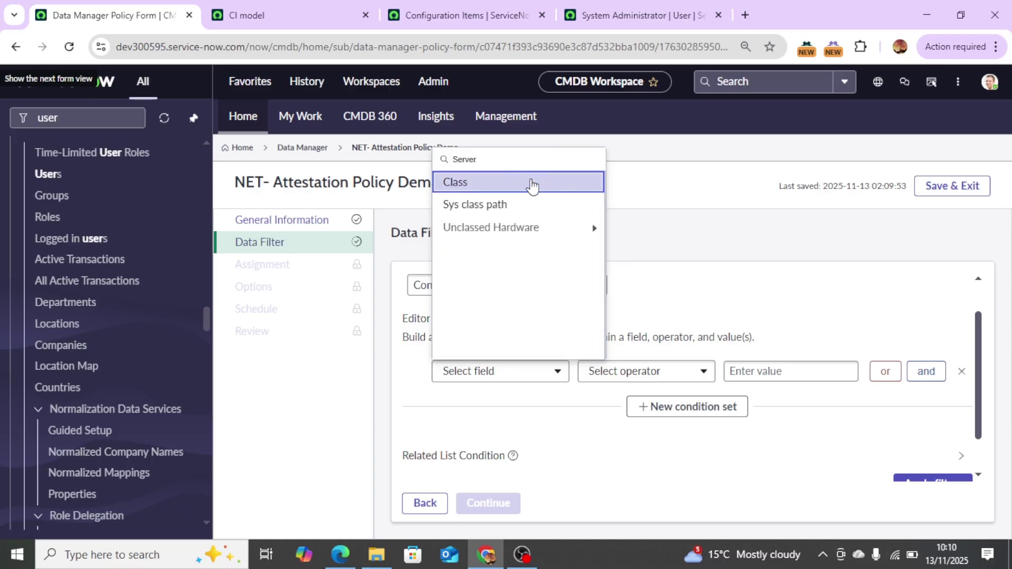
click(508, 183)
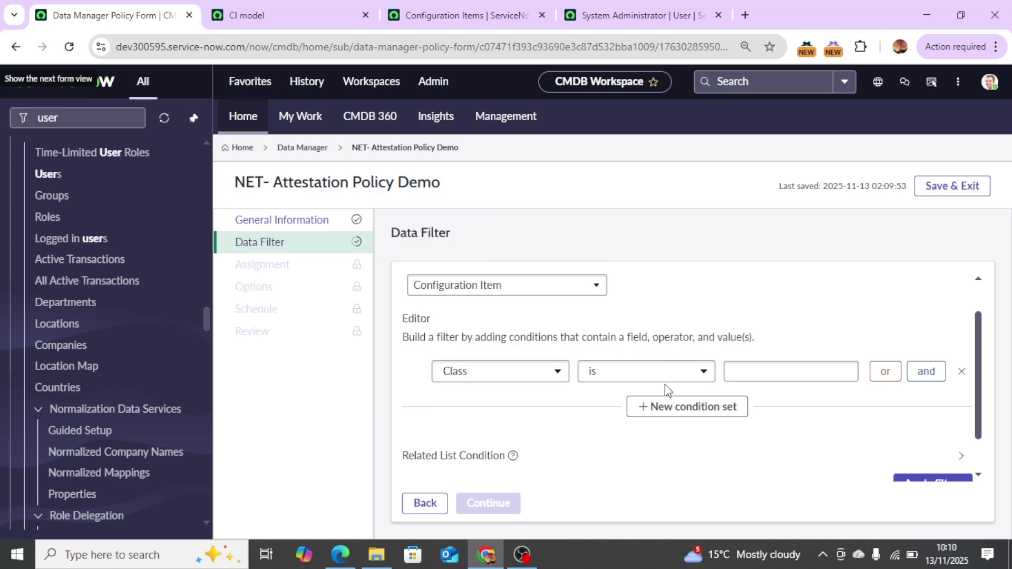
Copy the class name Server from the Configuration Items list and paste it as the value of the Class condition
click(765, 370)
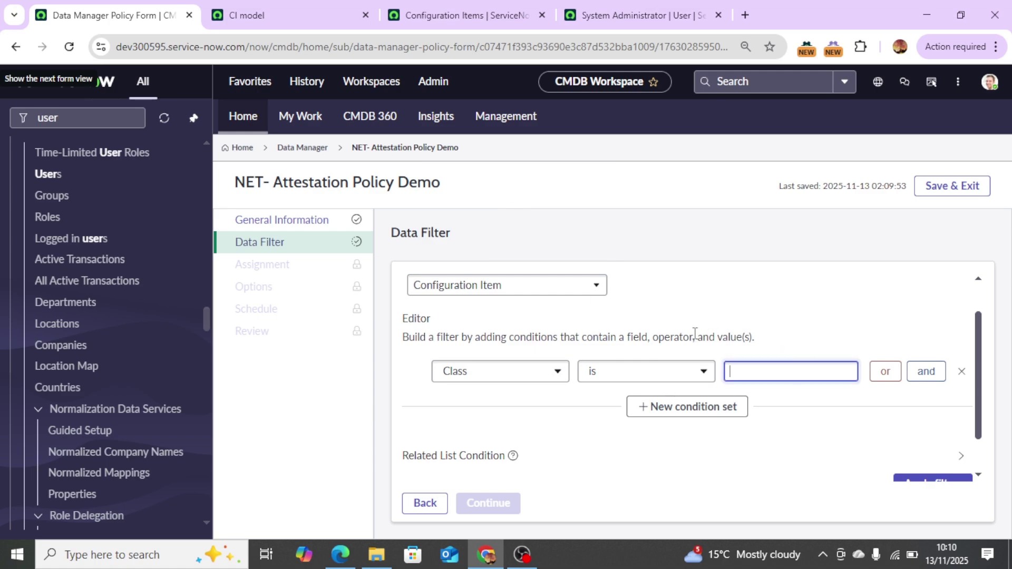
click(321, 21)
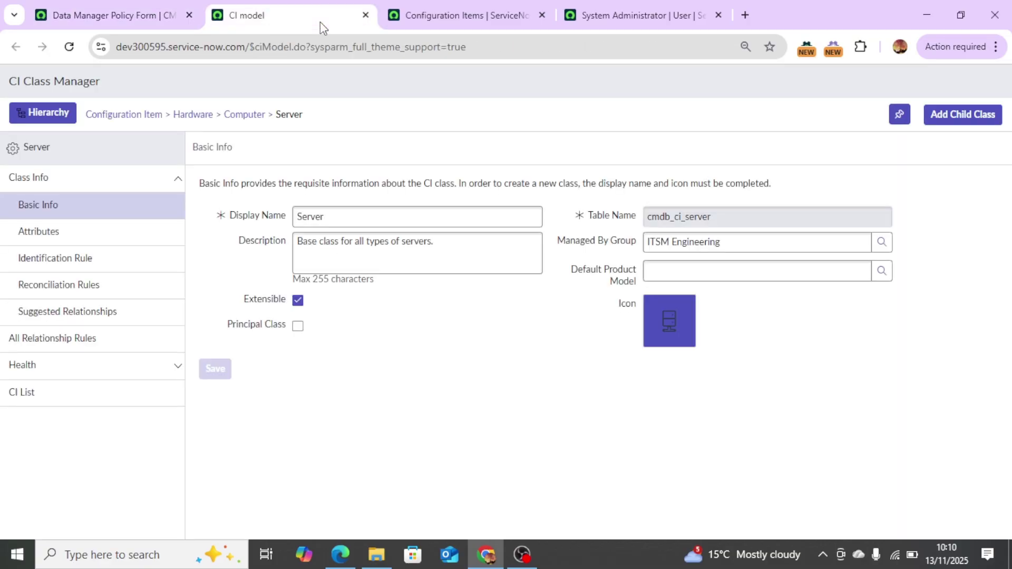
click(448, 16)
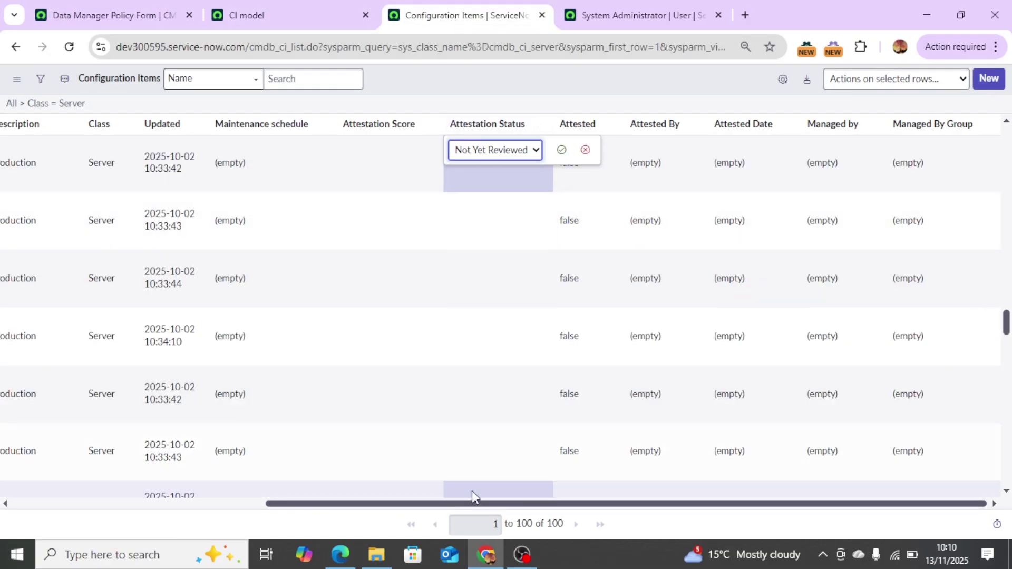
drag(470, 503, 293, 504)
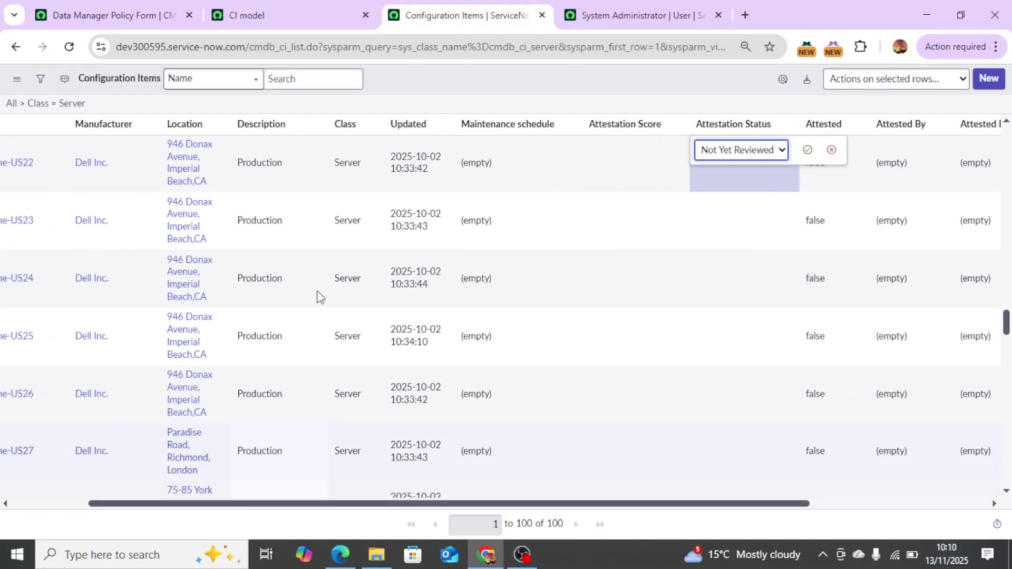
drag(366, 161, 328, 165)
key(ctrl+c)
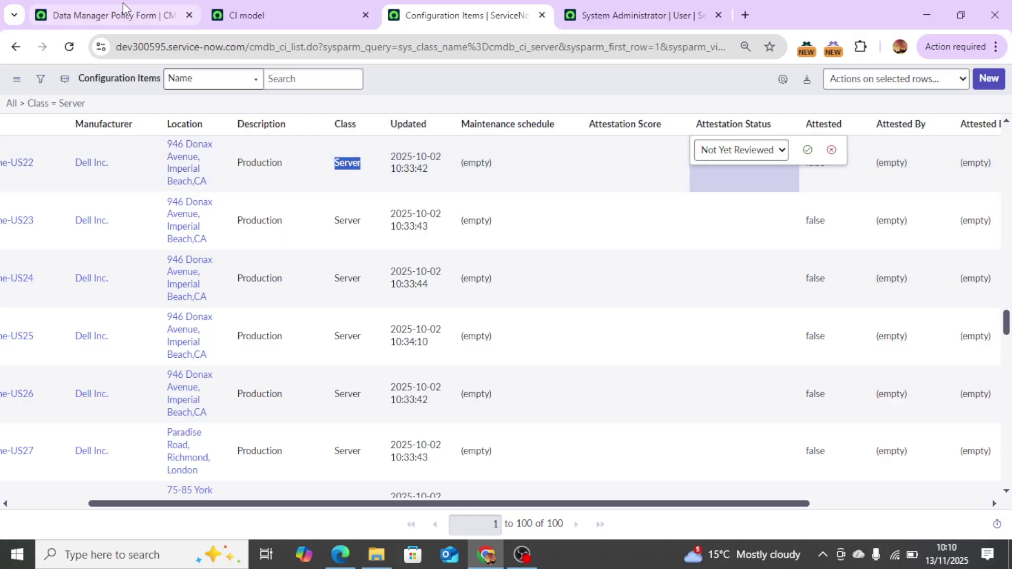
click(262, 19)
click(147, 15)
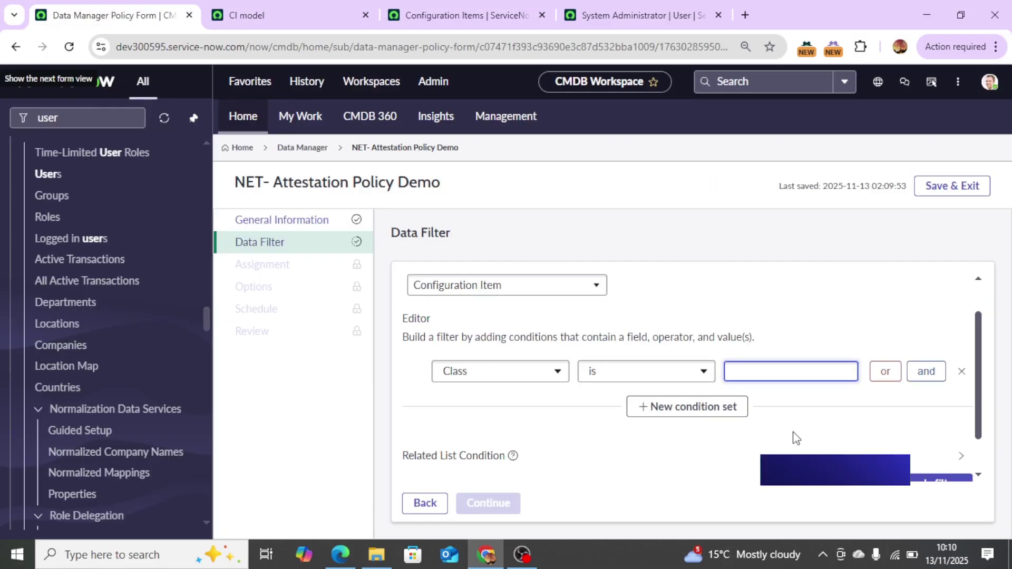
key(ctrl+v)
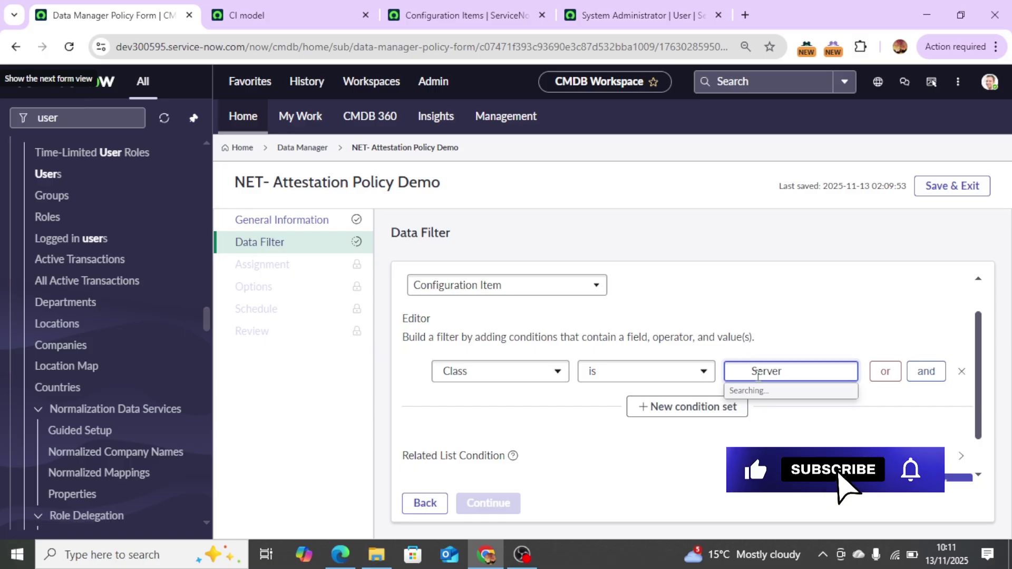
Remove the leading spaces from the pasted value and select the exact Server class from the suggestions
key(Left)
key(BackSpace)
key(BackSpace)
key(BackSpace)
key(BackSpace)
key(BackSpace)
key(BackSpace)
key(BackSpace)
key(BackSpace)
key(BackSpace)
key(BackSpace)
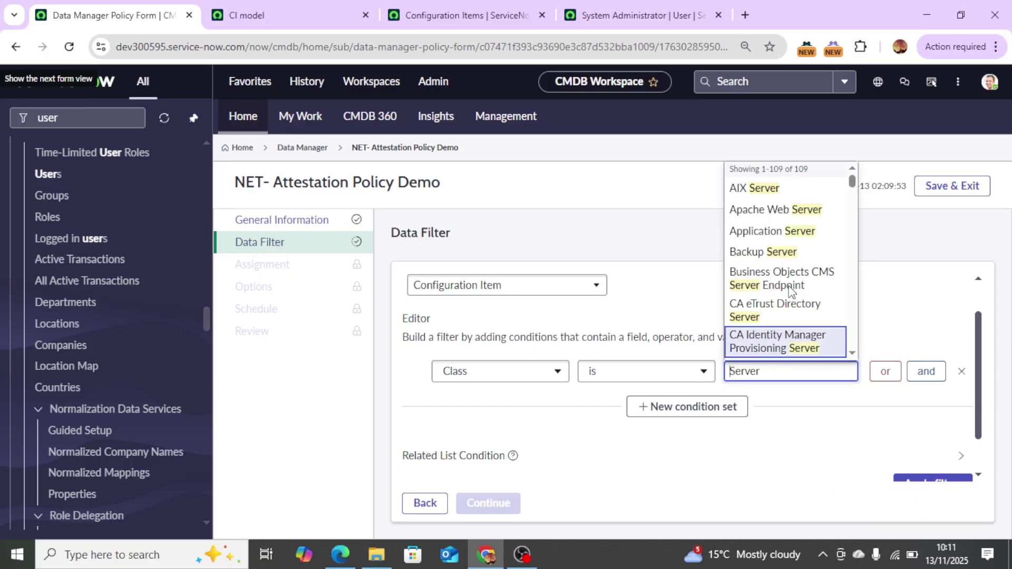
drag(854, 182, 859, 304)
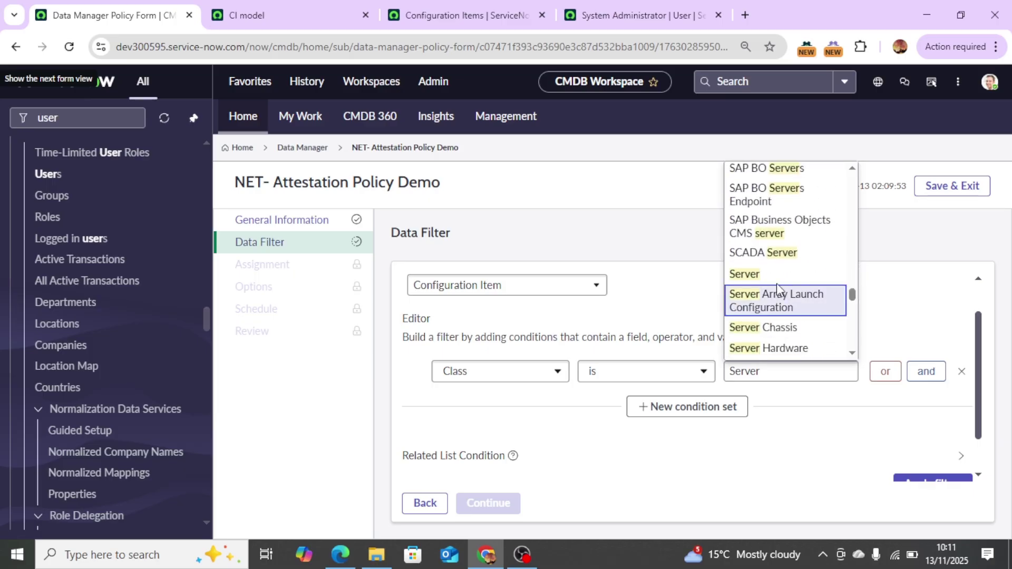
click(738, 274)
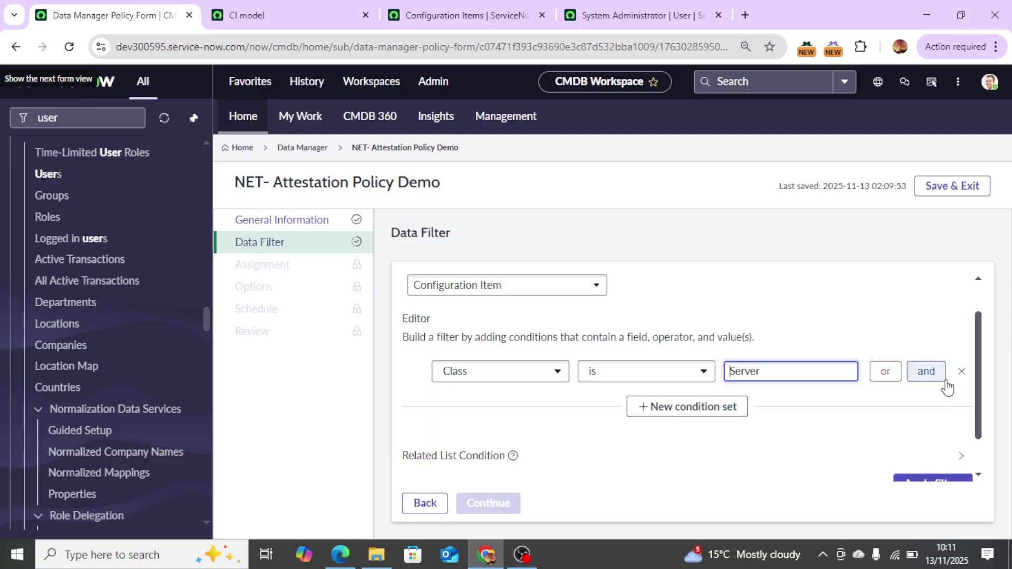
click(929, 372)
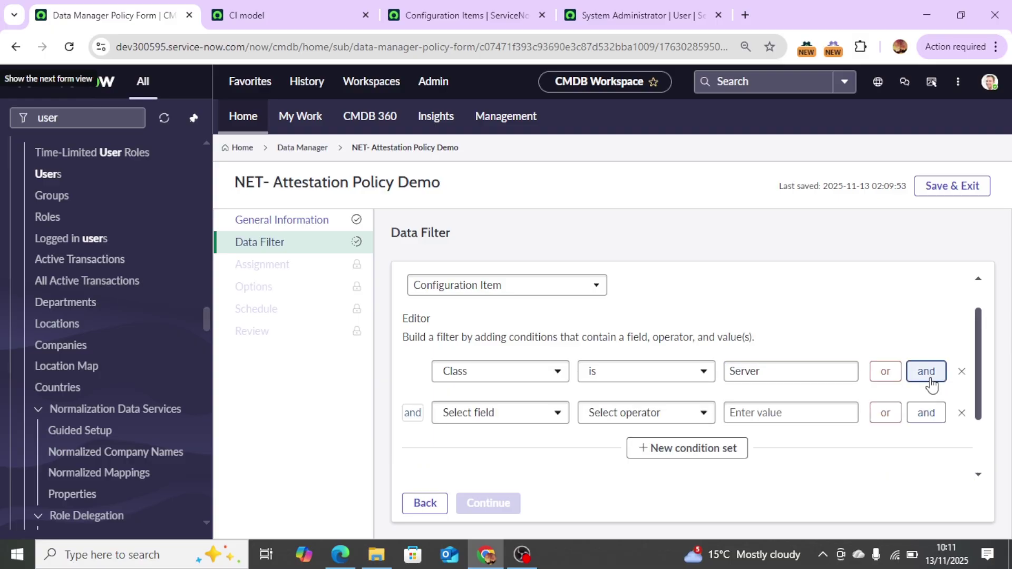
click(448, 14)
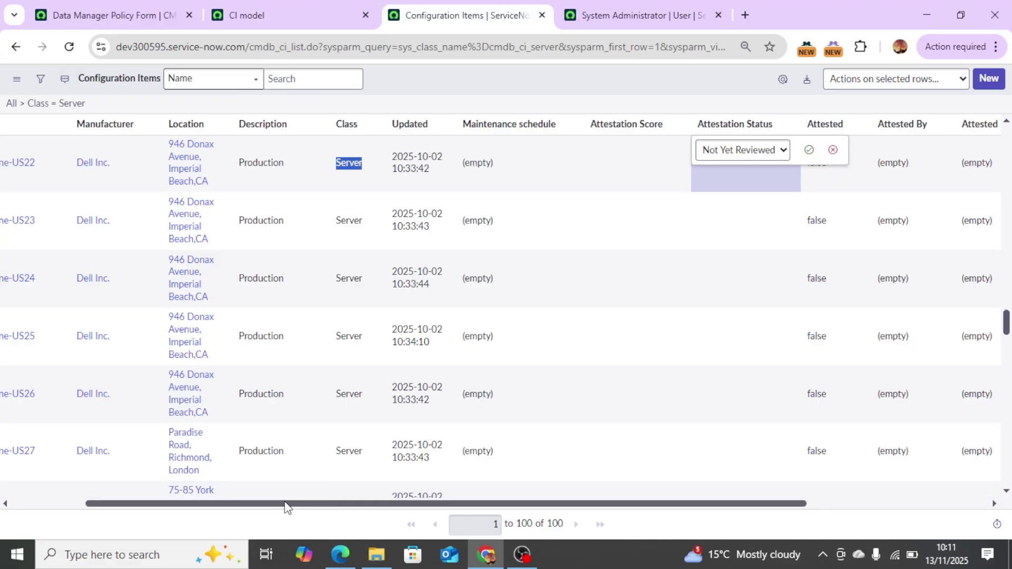
drag(284, 501, 189, 511)
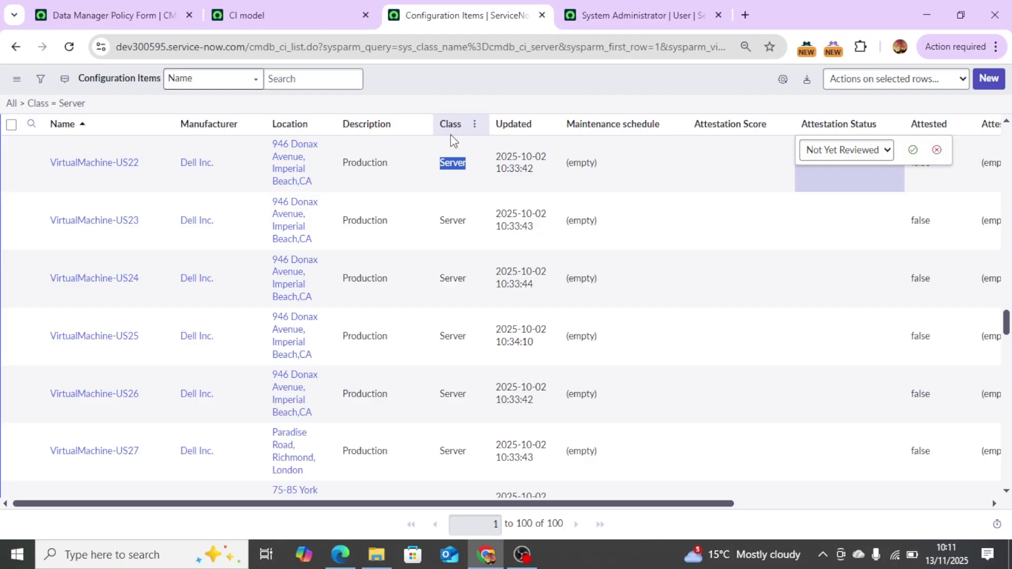
click(79, 21)
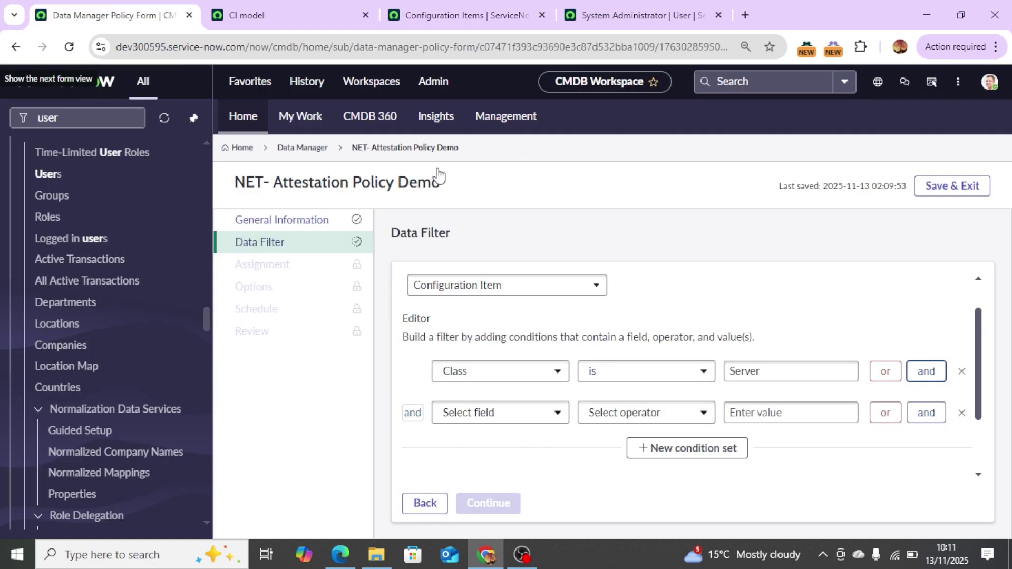
click(962, 413)
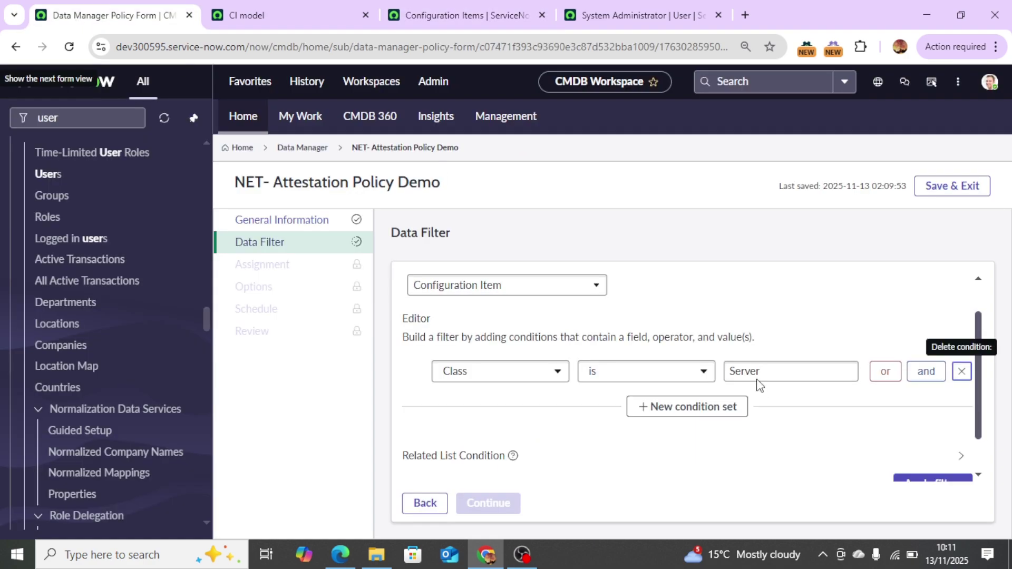
Apply the Class is Server filter to the policy and compare its included records with the Configuration Items list
scroll(973, 396, down, 2)
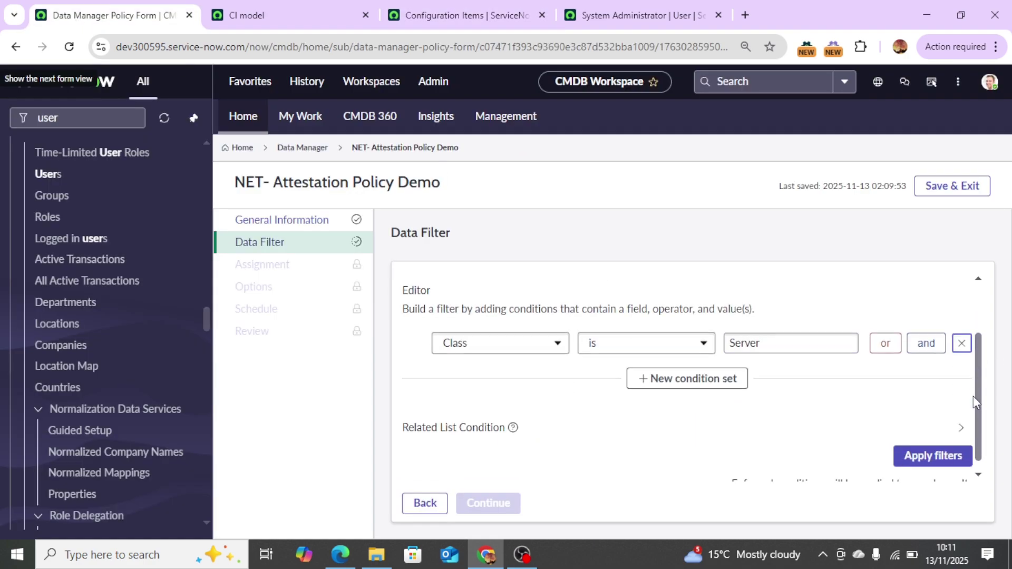
click(940, 445)
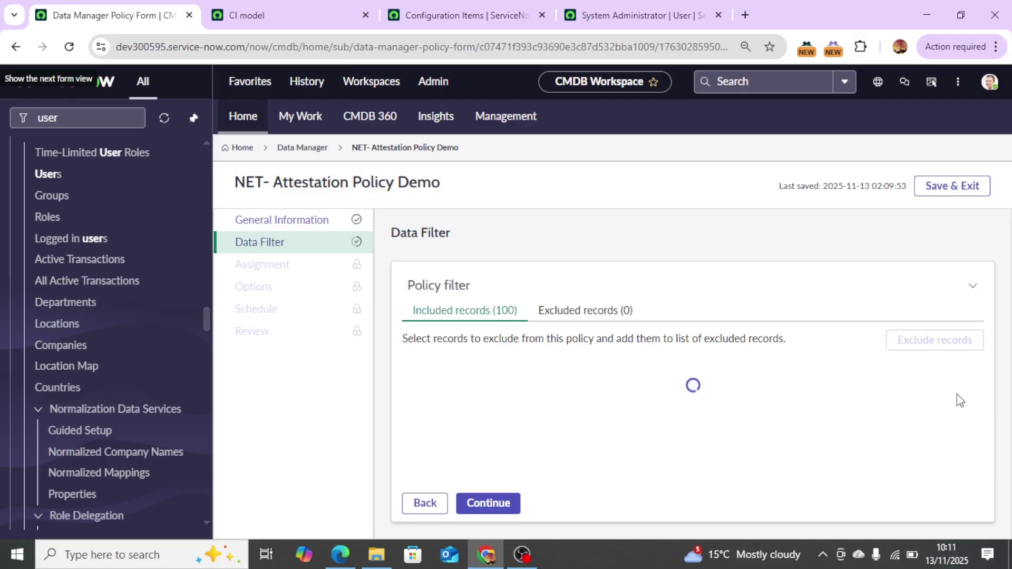
click(458, 15)
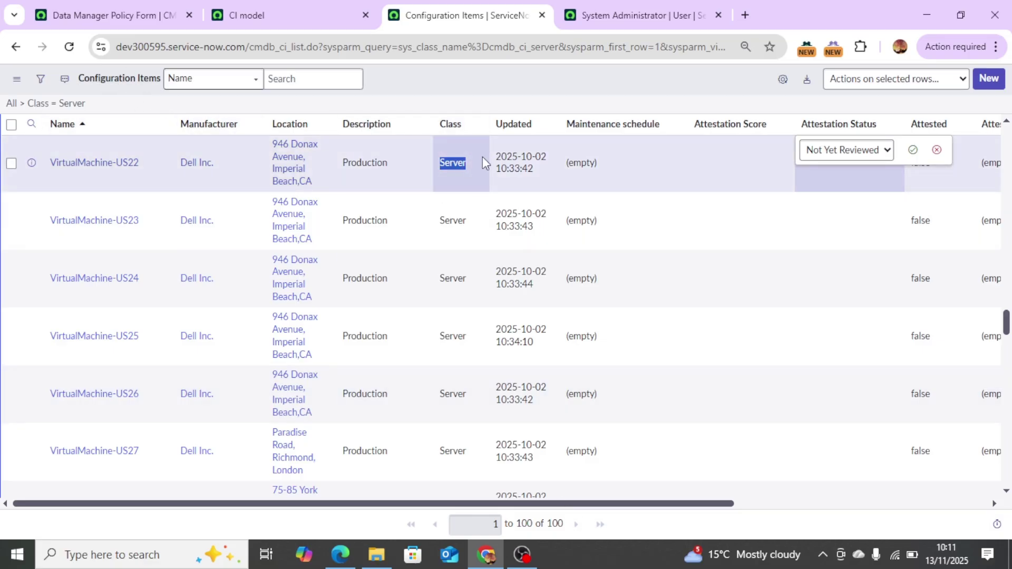
click(98, 16)
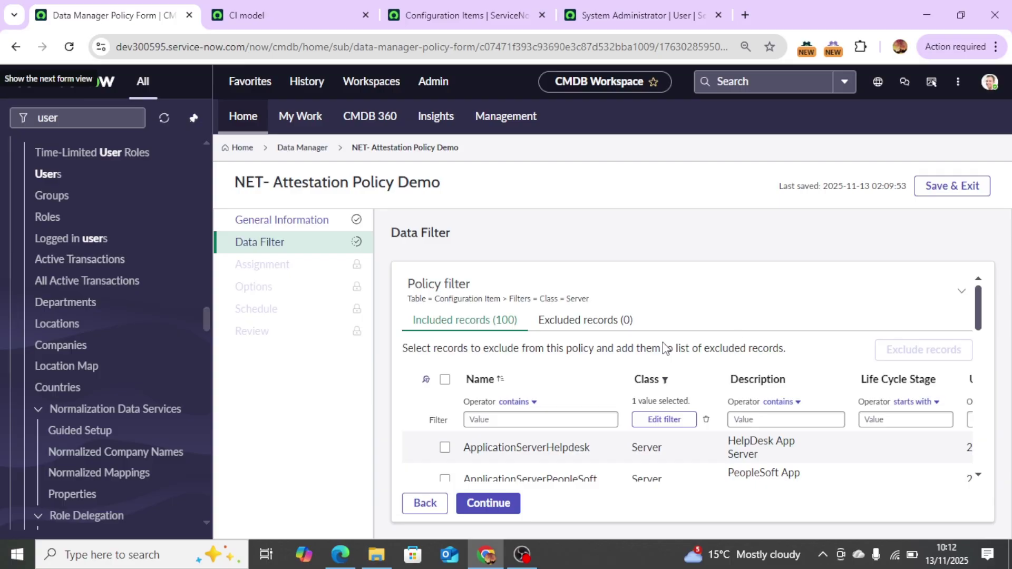
Select all included server records shown on the first page and continue to the policy's Assignment stage
mouse_move(977, 315)
mouse_down()
mouse_move(980, 351)
mouse_move(976, 296)
mouse_up()
click(445, 379)
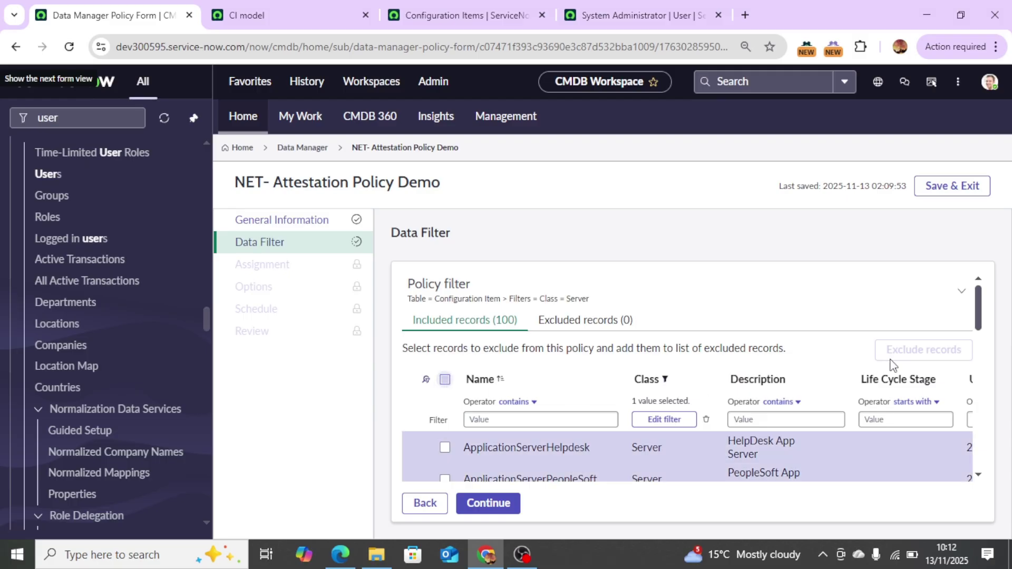
drag(981, 320, 997, 477)
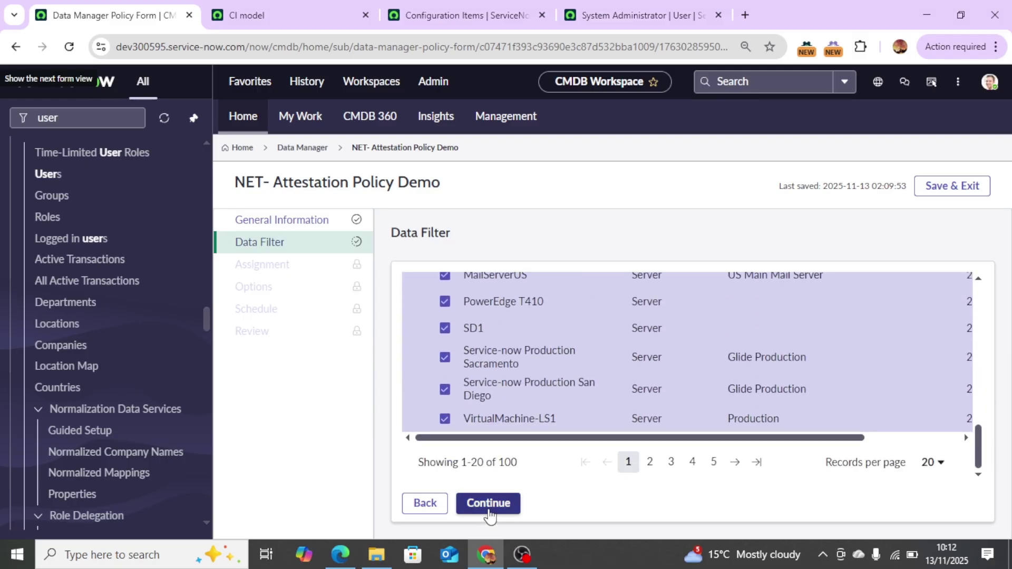
click(490, 506)
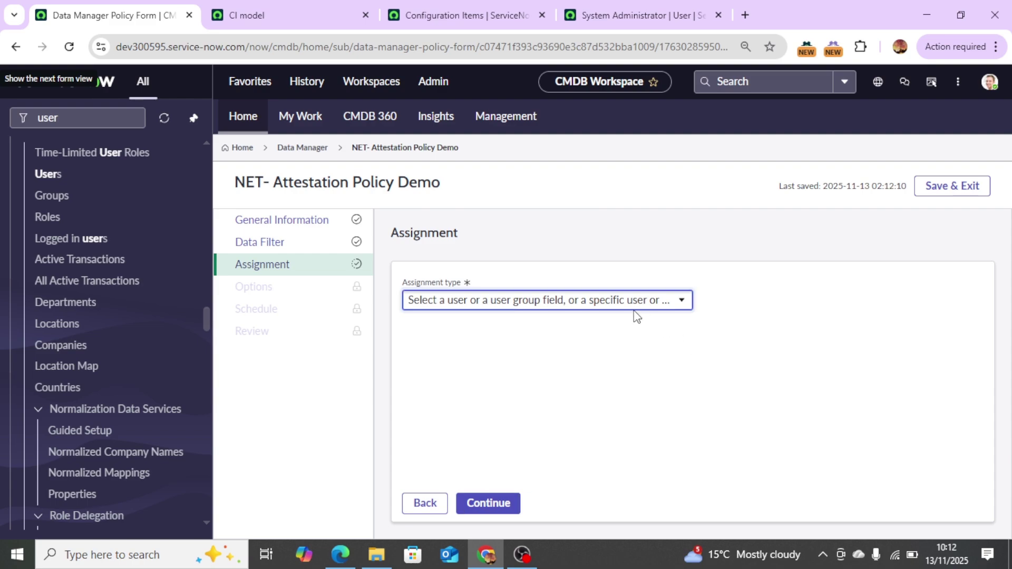
Try to assign the policy's tasks to a Specific User Group by searching for ITSM
click(619, 311)
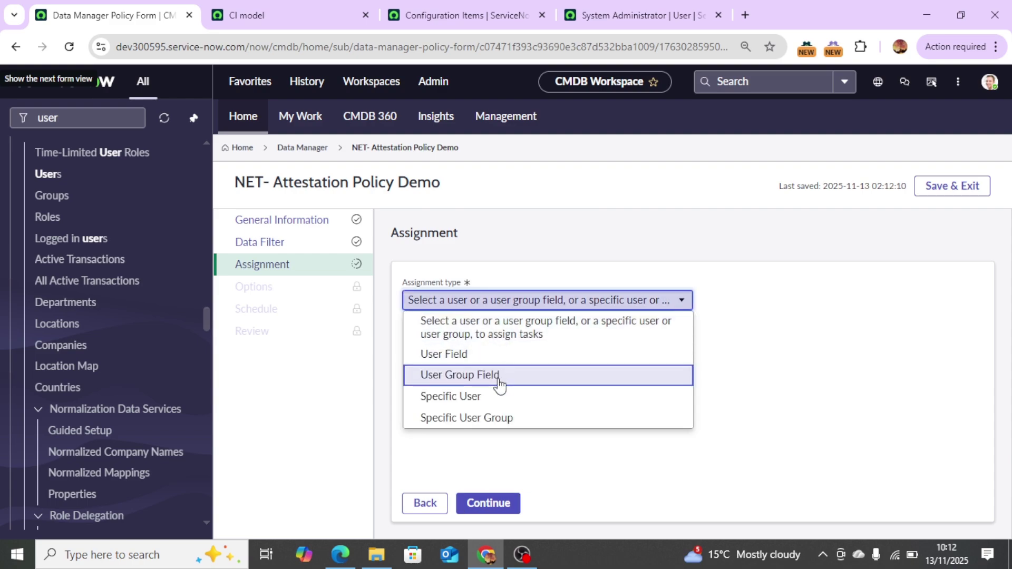
click(495, 419)
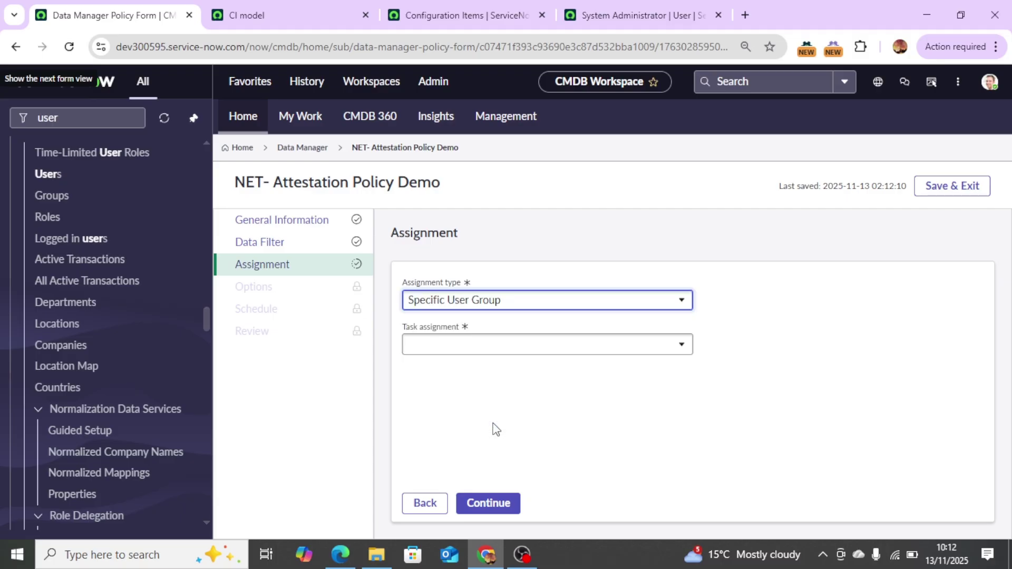
click(503, 352)
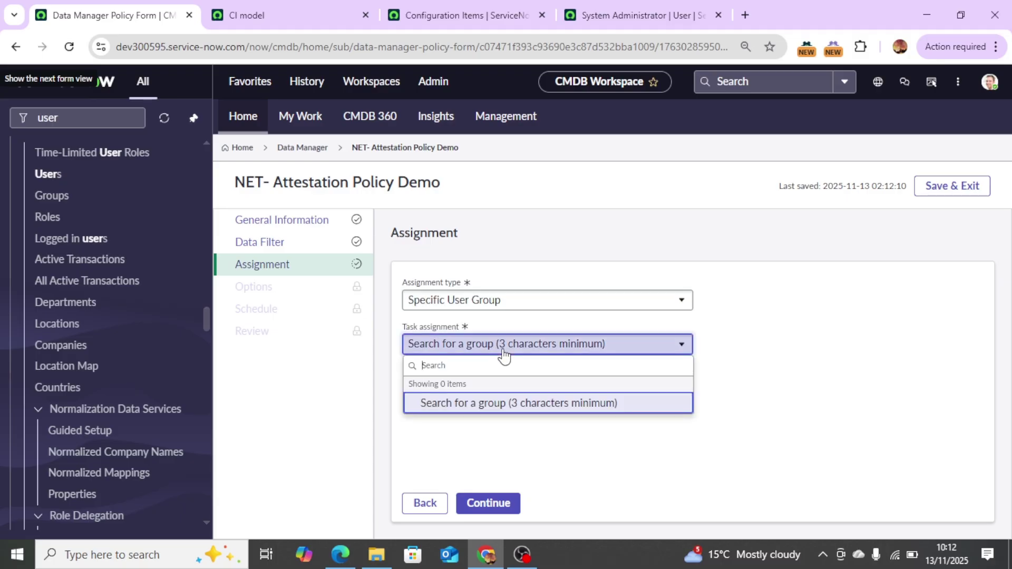
text(ITSM)
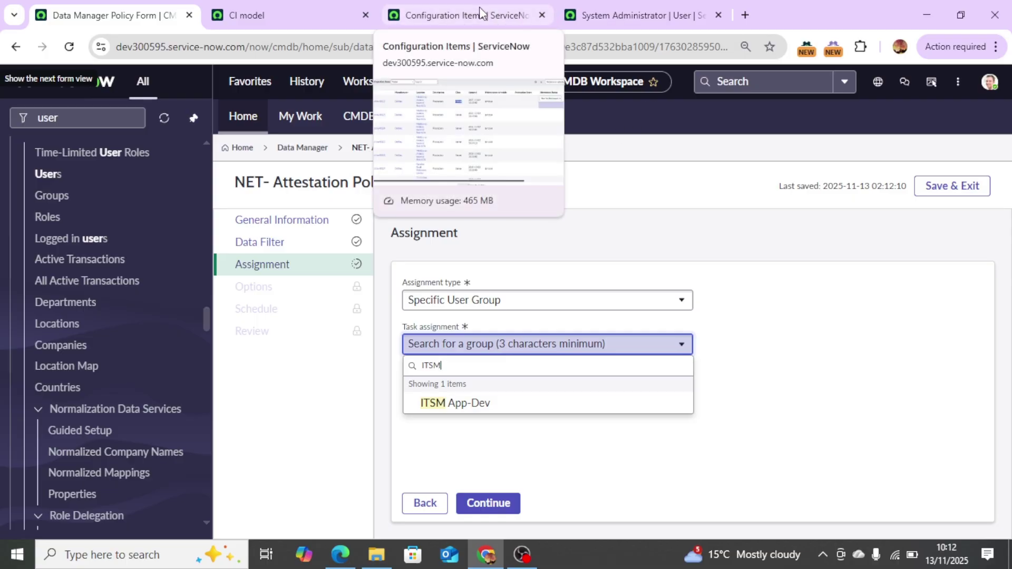
Change the policy's assignment type to User Group Field and choose Managed By Group for the task assignment
click(472, 306)
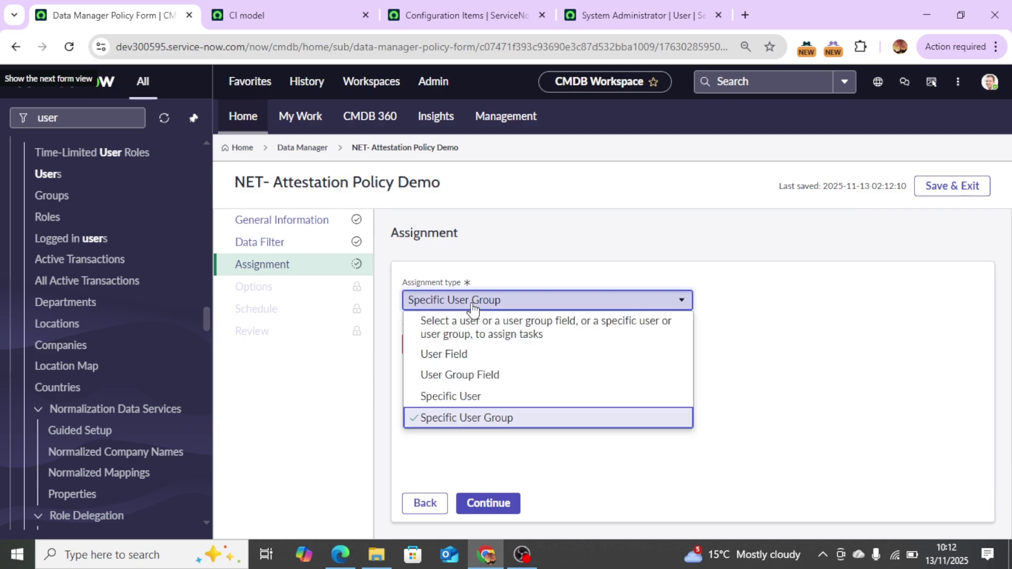
click(479, 382)
click(463, 344)
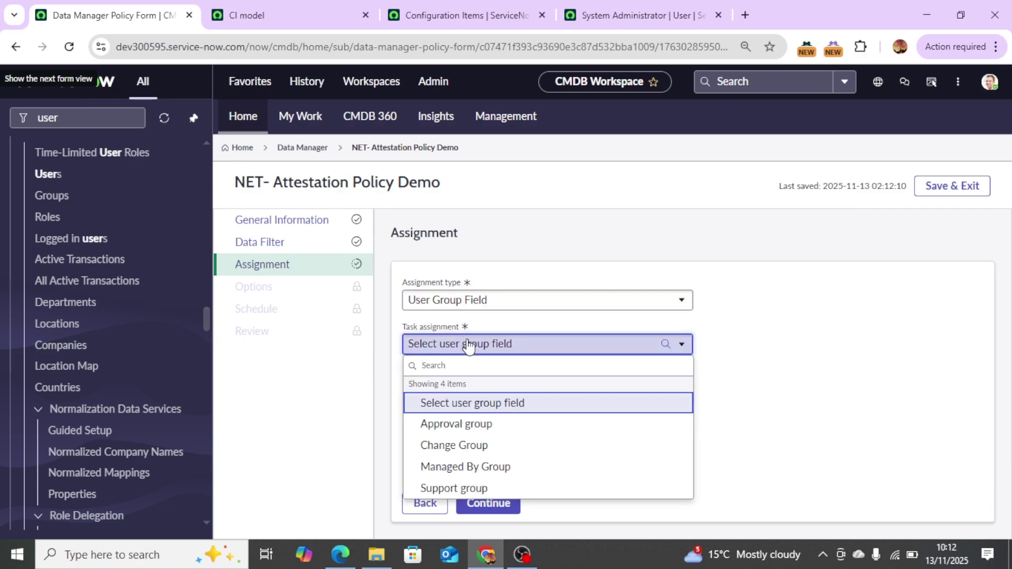
click(478, 315)
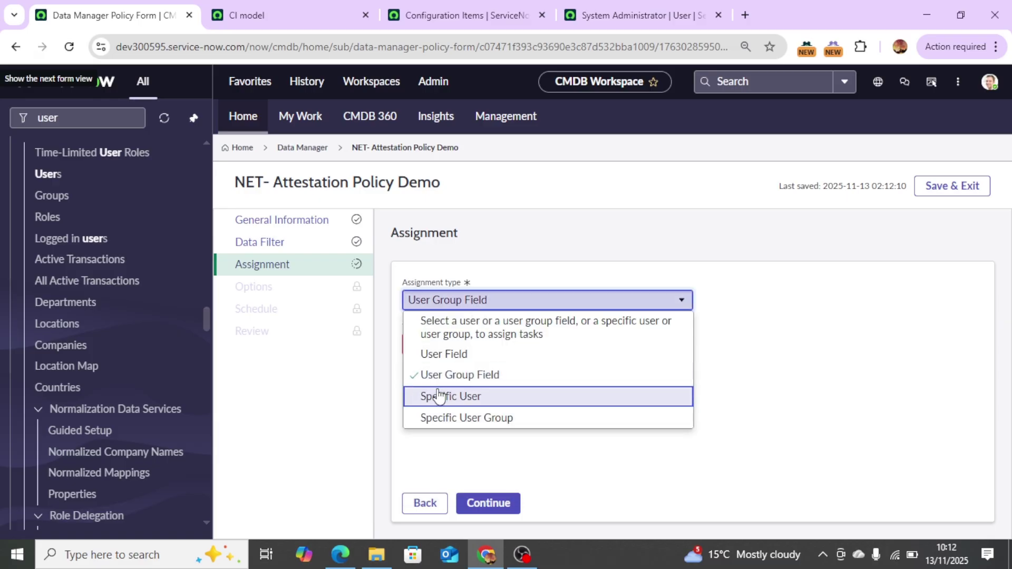
click(464, 375)
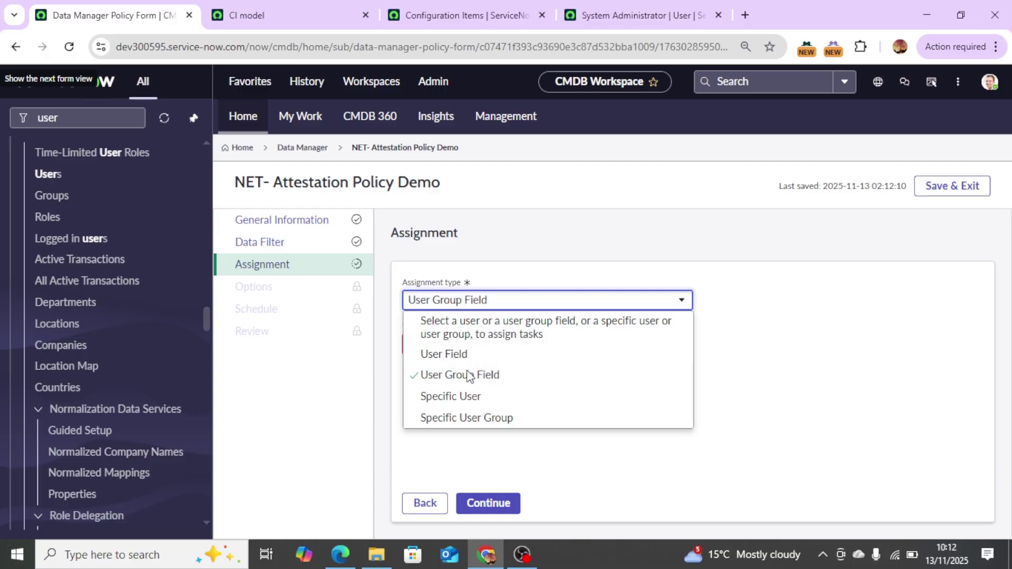
click(456, 344)
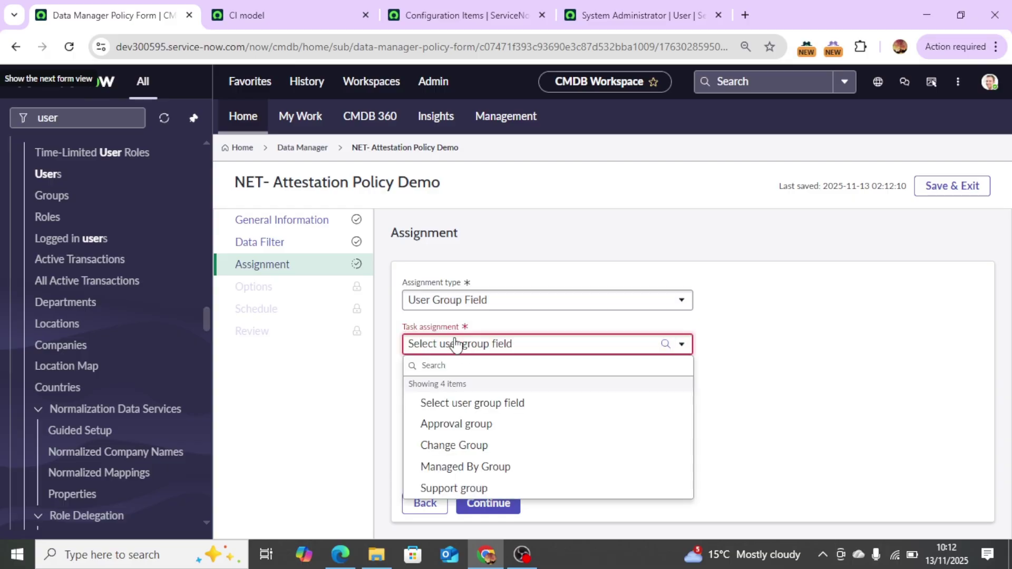
click(466, 469)
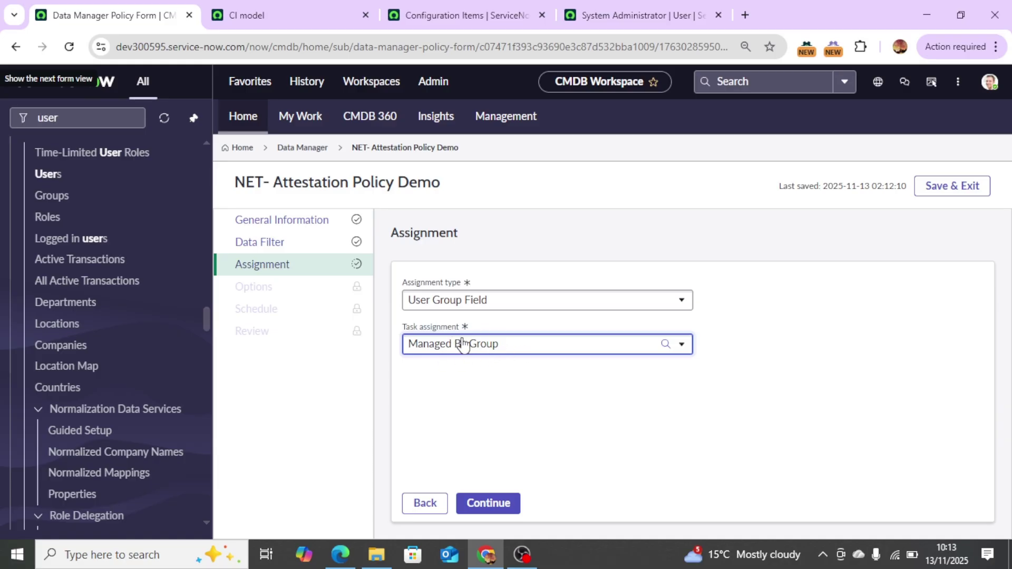
Reselect User Group Field with Managed By Group as the task assignment and continue to the Options stage
click(444, 308)
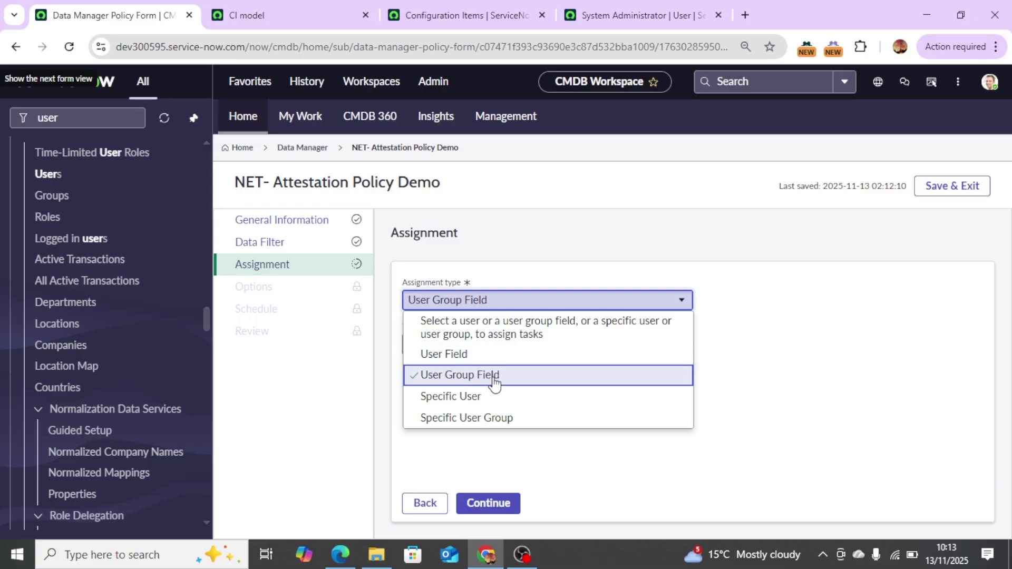
click(494, 375)
click(491, 349)
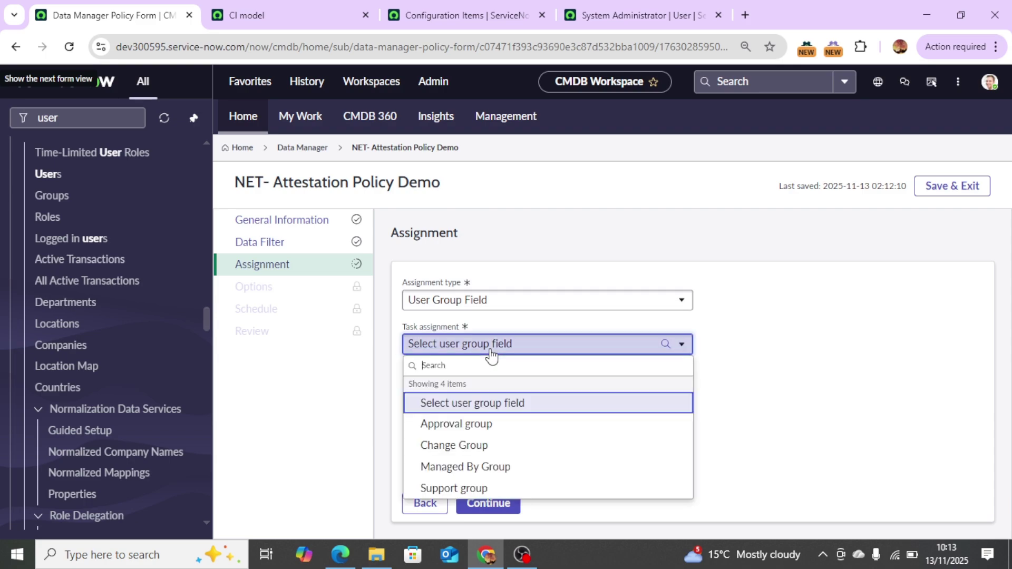
click(464, 466)
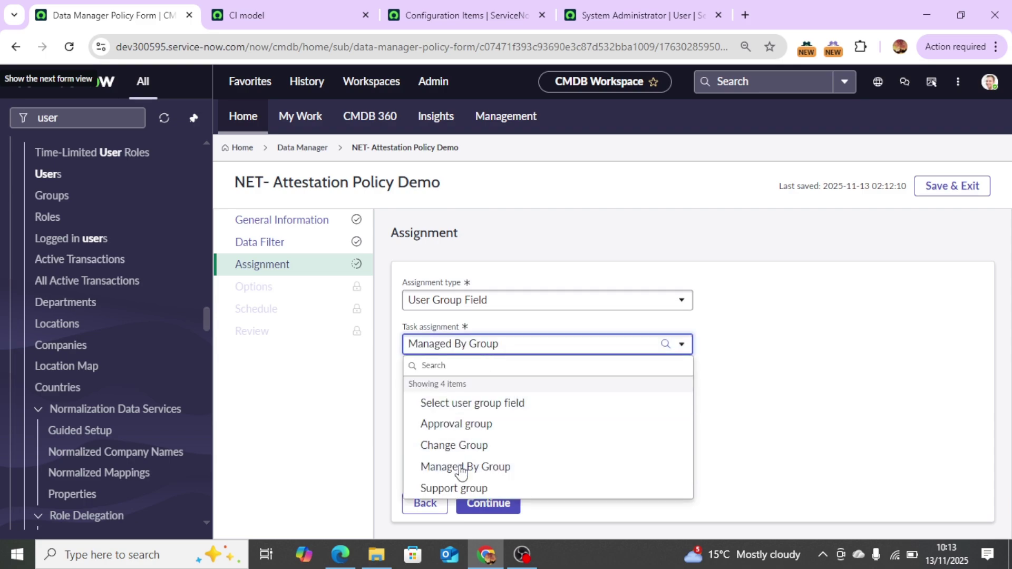
click(488, 503)
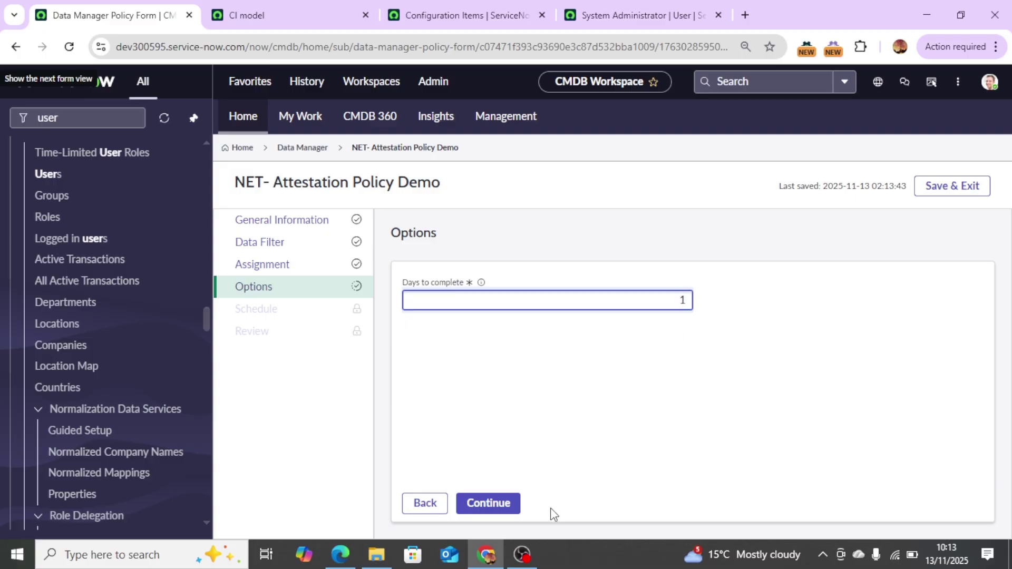
Accept 1 day to complete, keep the Daily schedule with start time 00:00:00, and continue to the Review stage
click(515, 506)
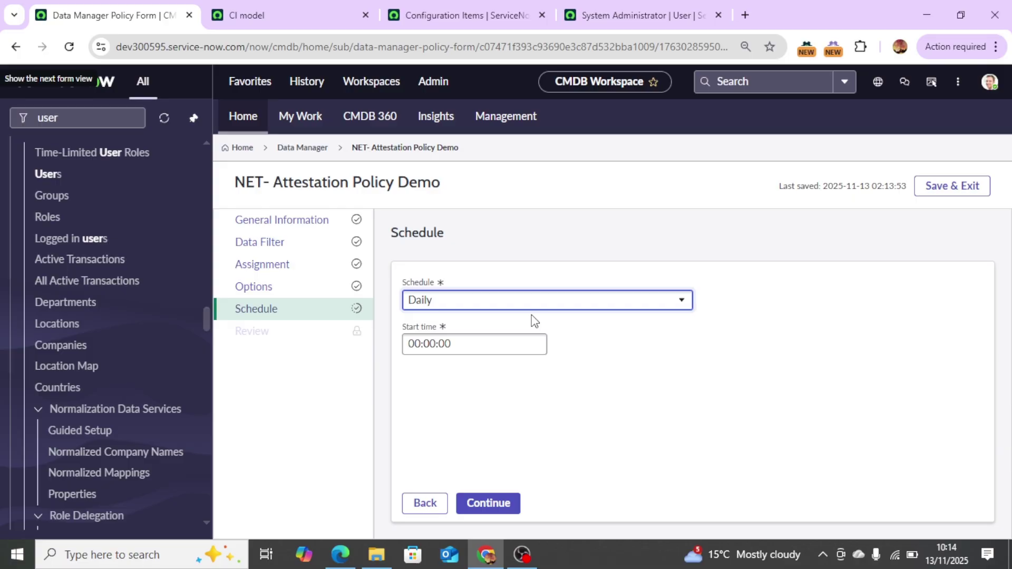
click(535, 302)
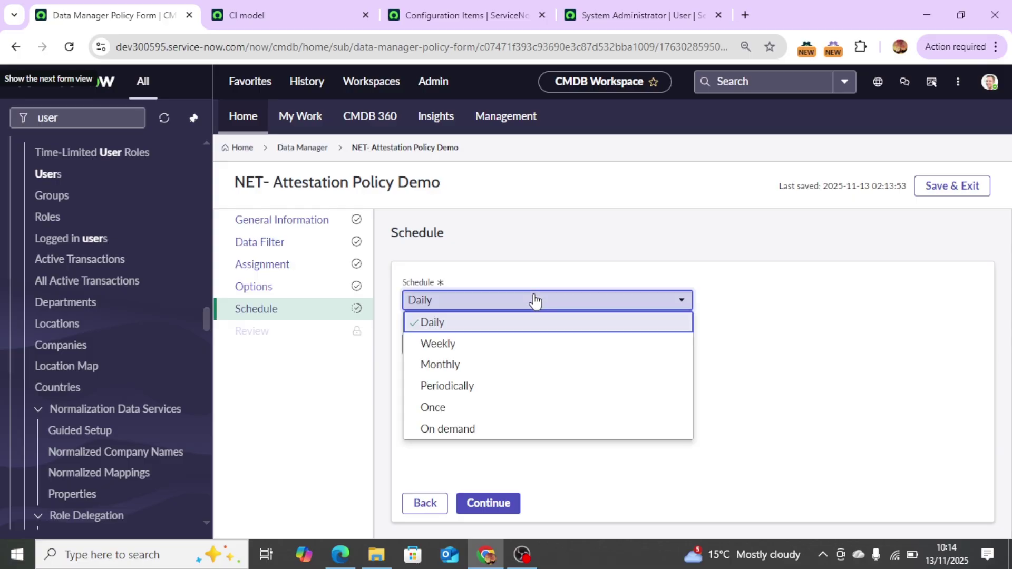
click(580, 318)
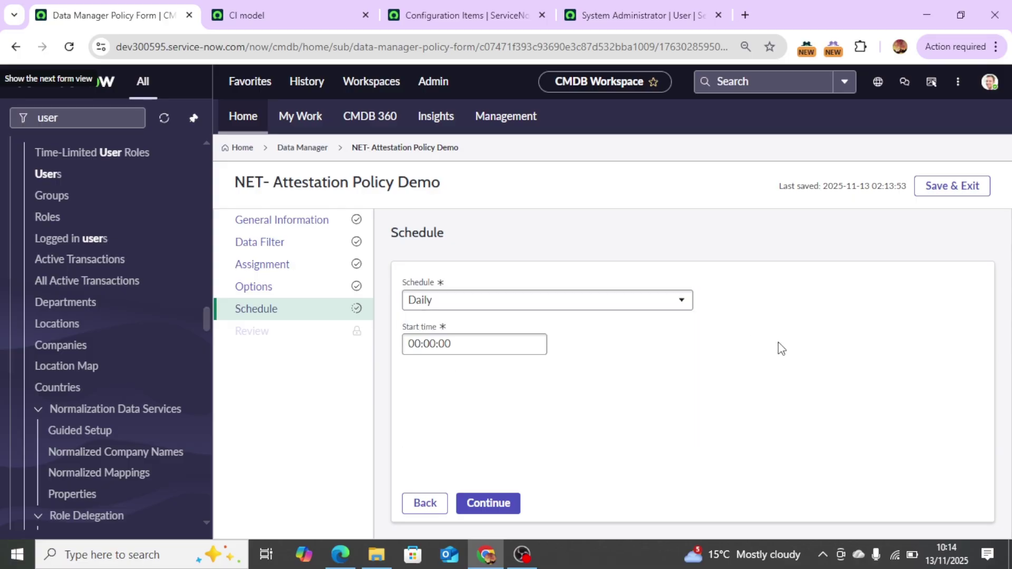
click(498, 505)
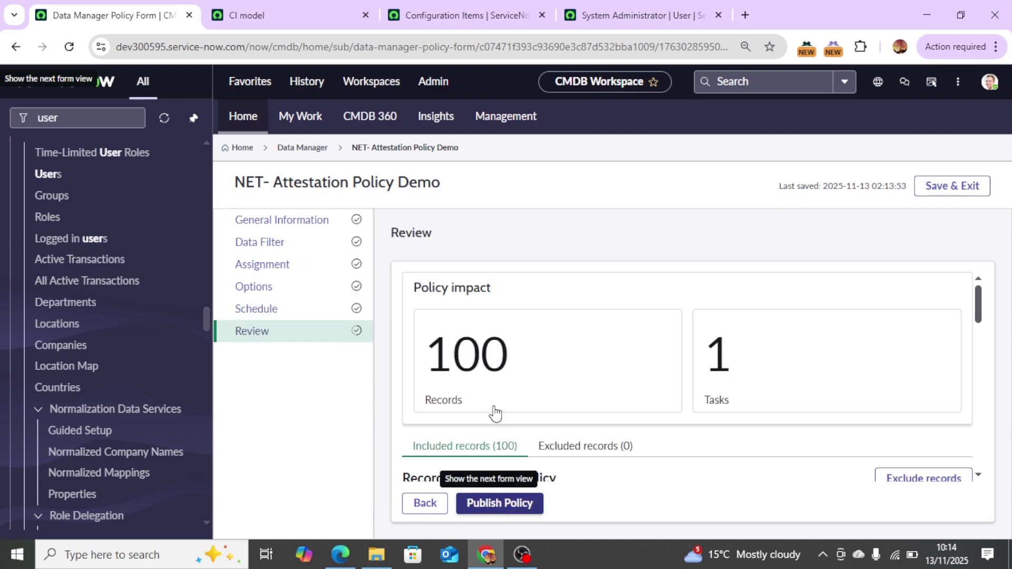
Review the policy impact and included records, and publish the attestation policy
scroll(605, 376, down, 4)
scroll(606, 376, up, 4)
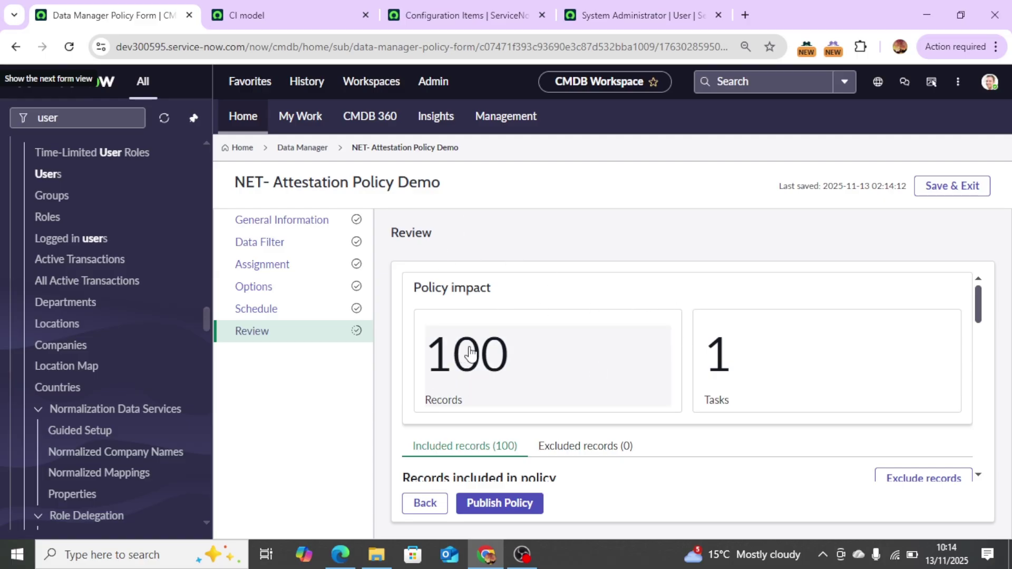
mouse_move(979, 316)
mouse_down()
mouse_move(979, 367)
mouse_move(975, 311)
mouse_up()
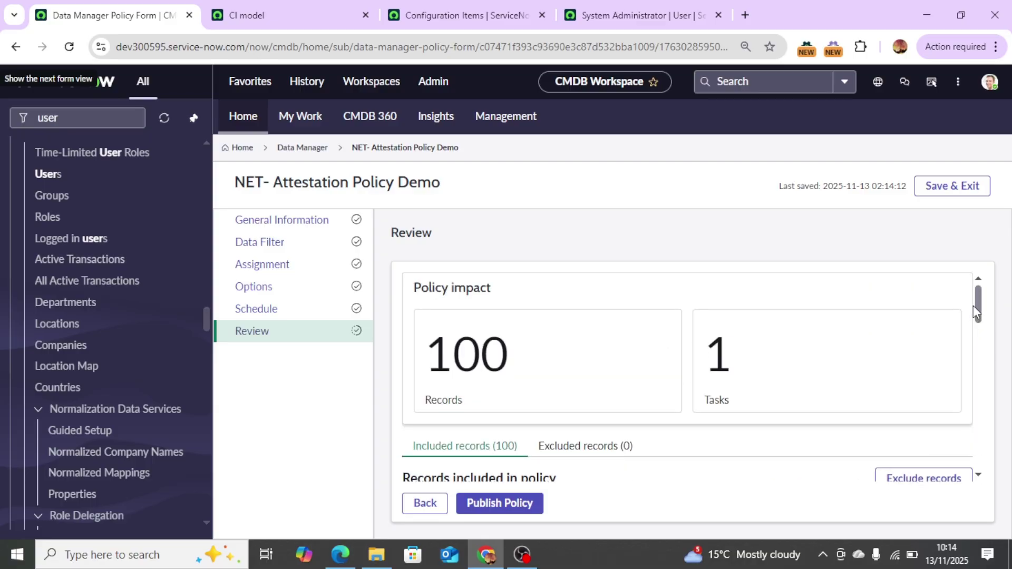
click(500, 505)
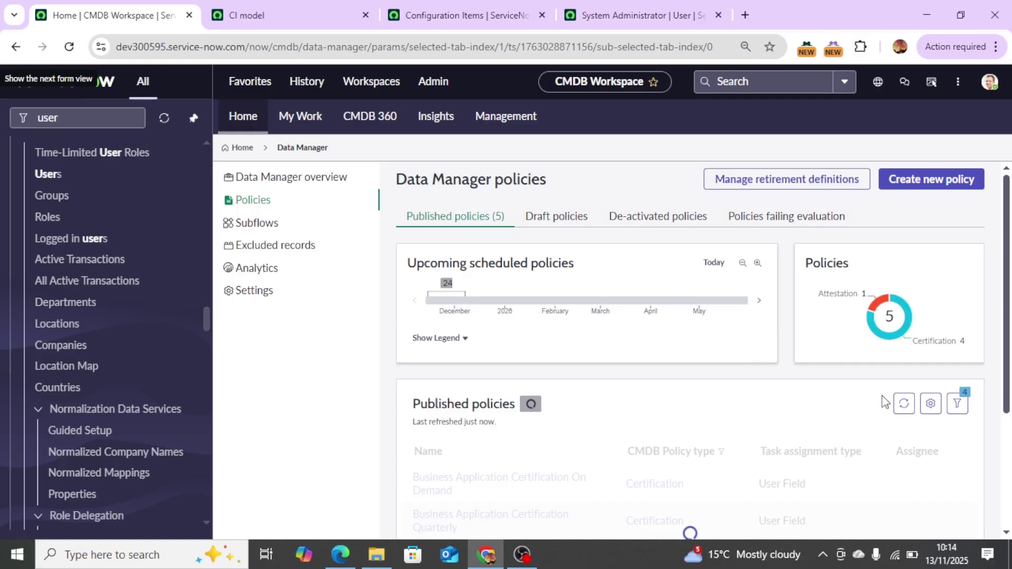
Find NET- Attestation Policy Demo among the published policies and check its policy type and task assignment
drag(1009, 391, 1011, 481)
drag(1008, 515, 1008, 514)
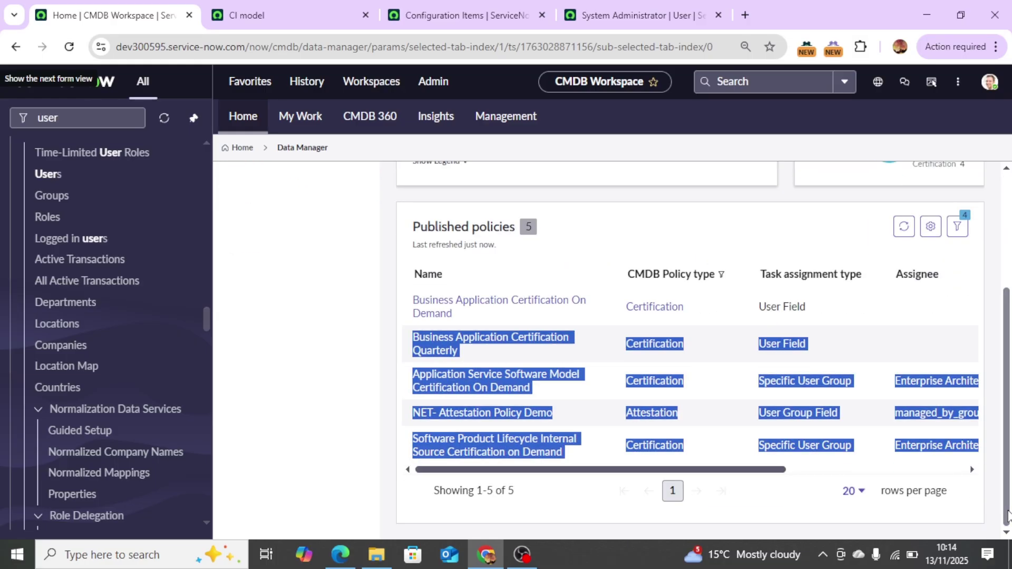
click(611, 505)
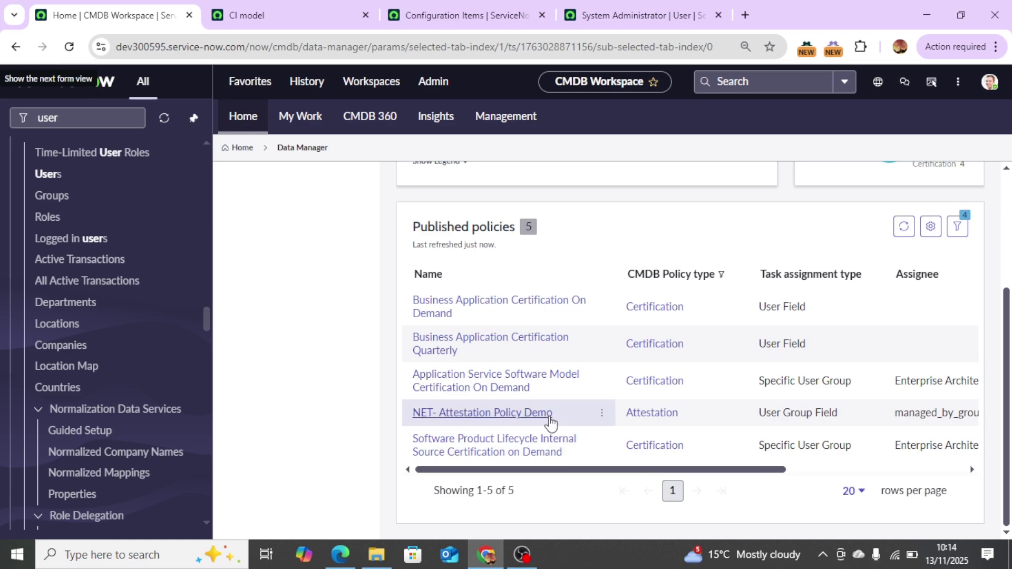
drag(554, 417, 420, 416)
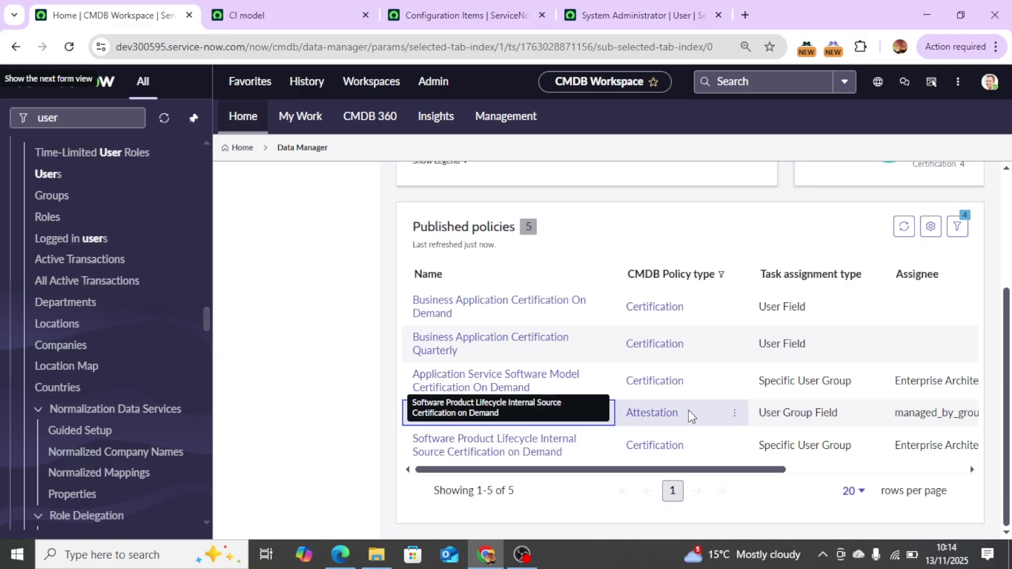
scroll(691, 416, up, 3)
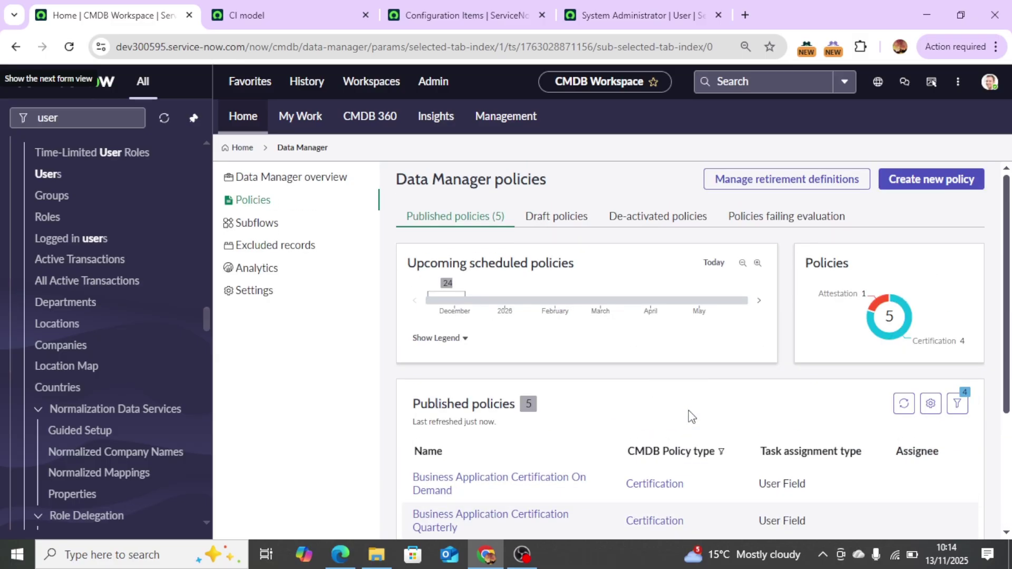
scroll(689, 411, down, 3)
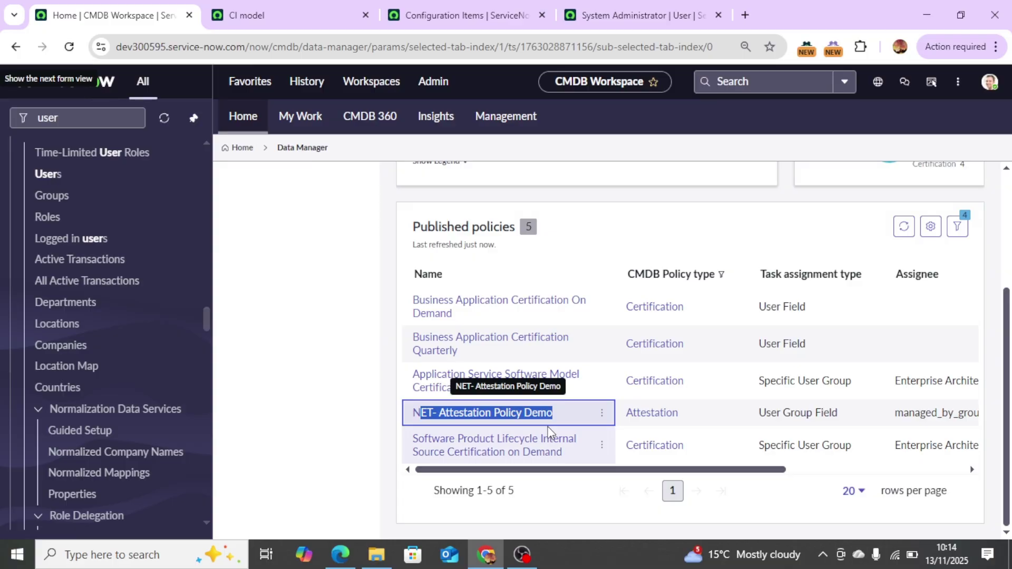
Copy the text "Attestation Policy Demo" from the policy's name in the published policies list
click(591, 499)
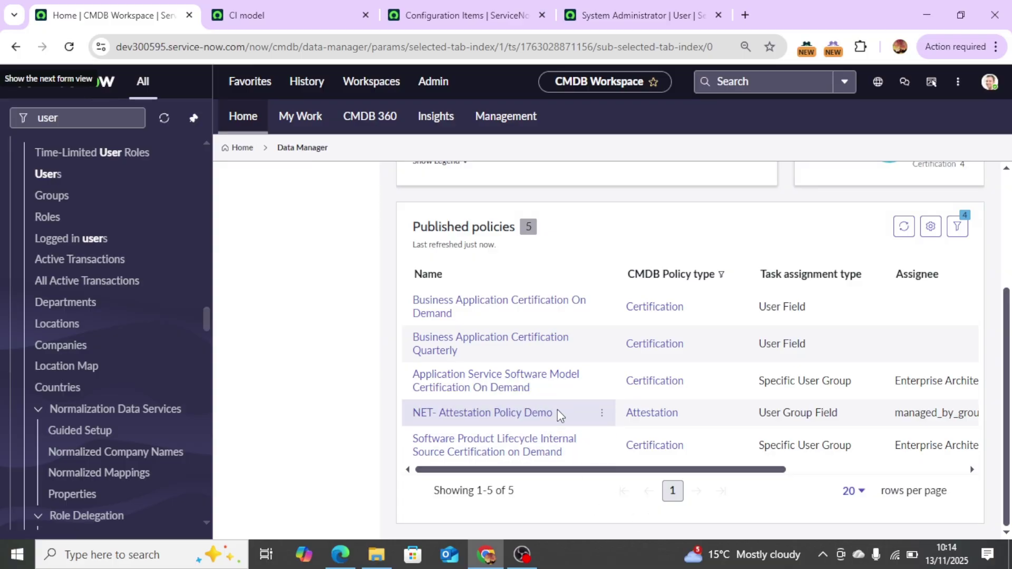
drag(558, 414, 437, 413)
key(ctrl+c)
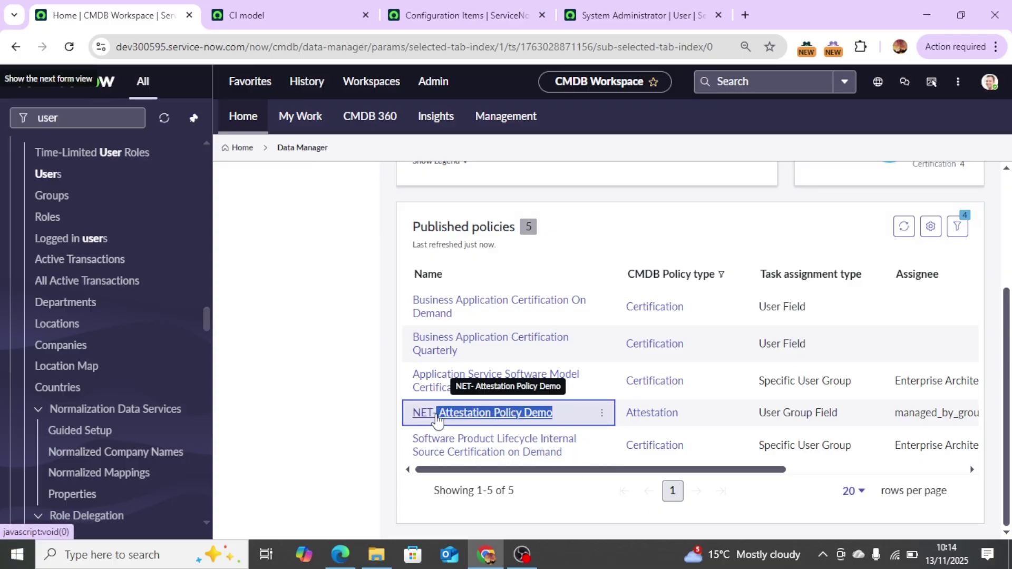
Filter the application navigator by the word "Schedule"
click(93, 123)
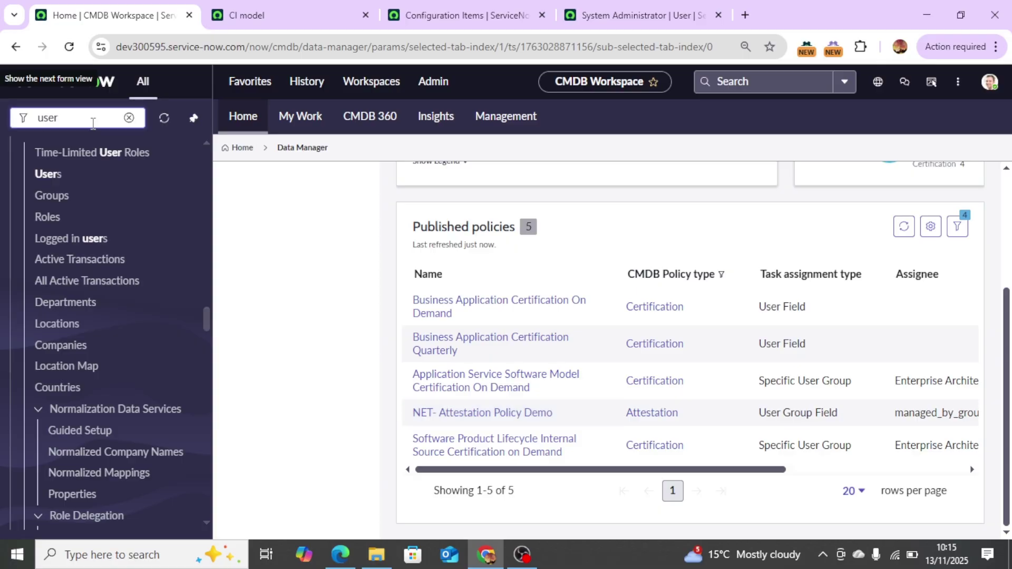
text(u)
key(BackSpace)
text(Schedued)
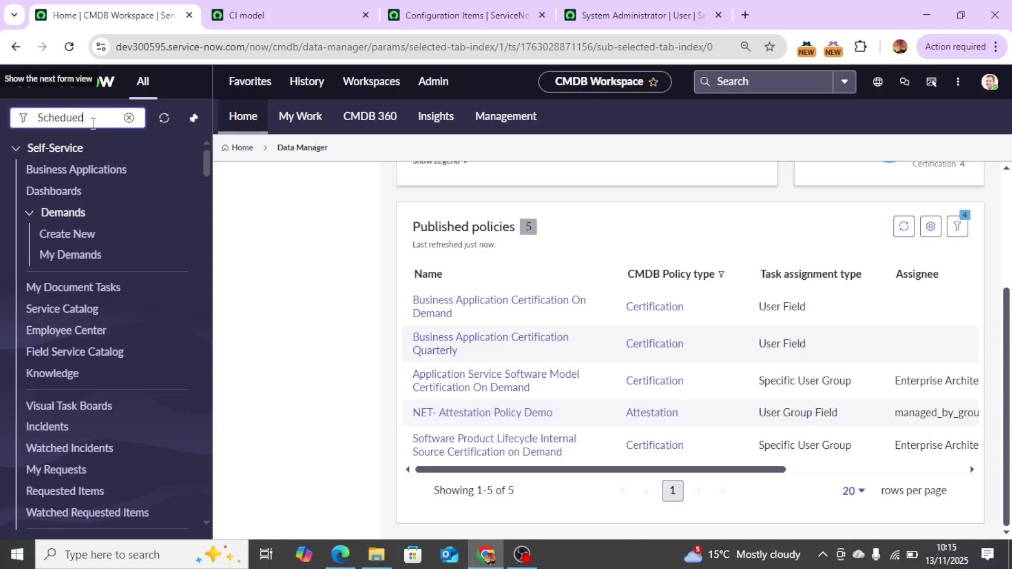
key(BackSpace)
key(BackSpace)
text(leled)
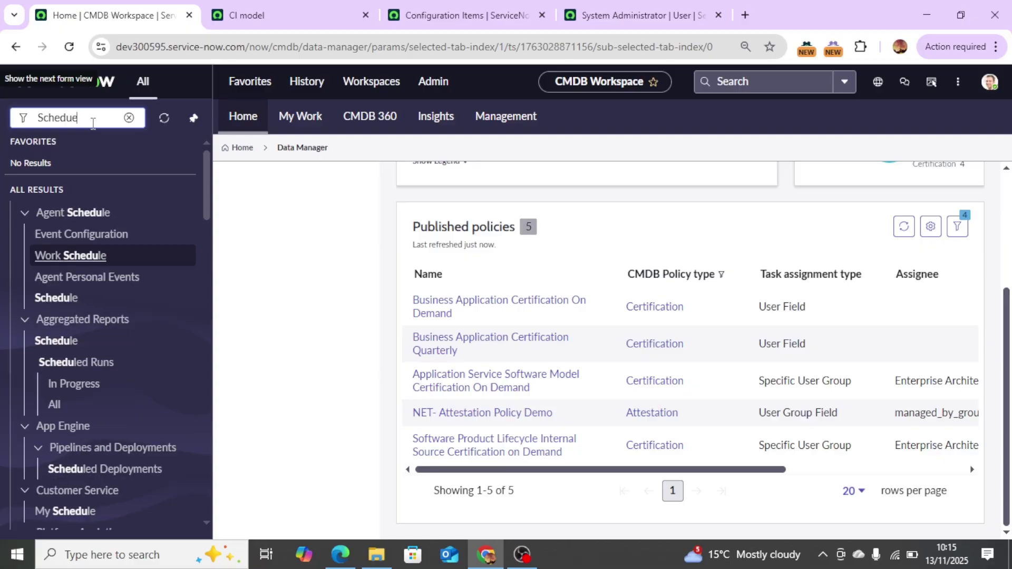
text( J)
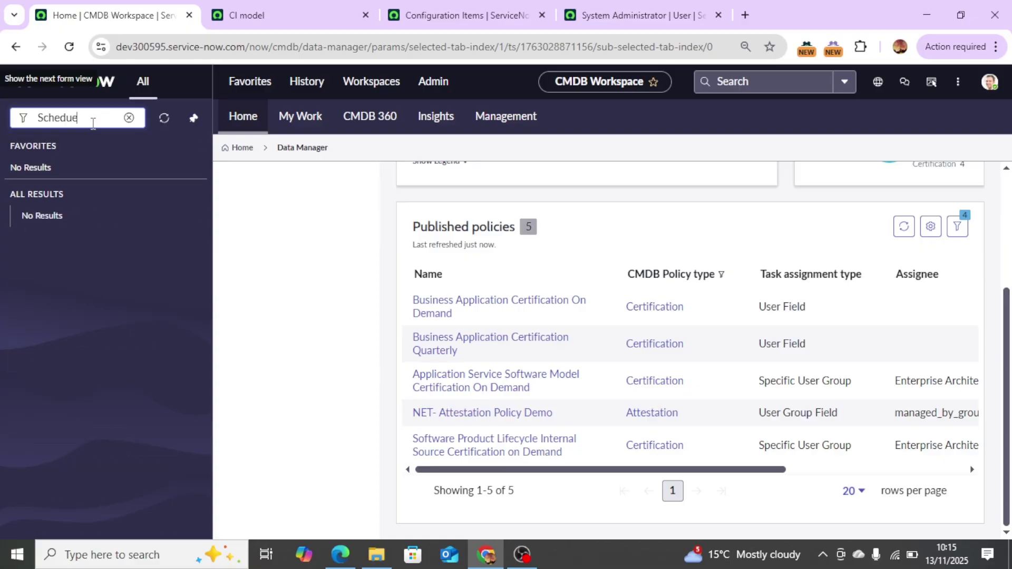
key(BackSpace)
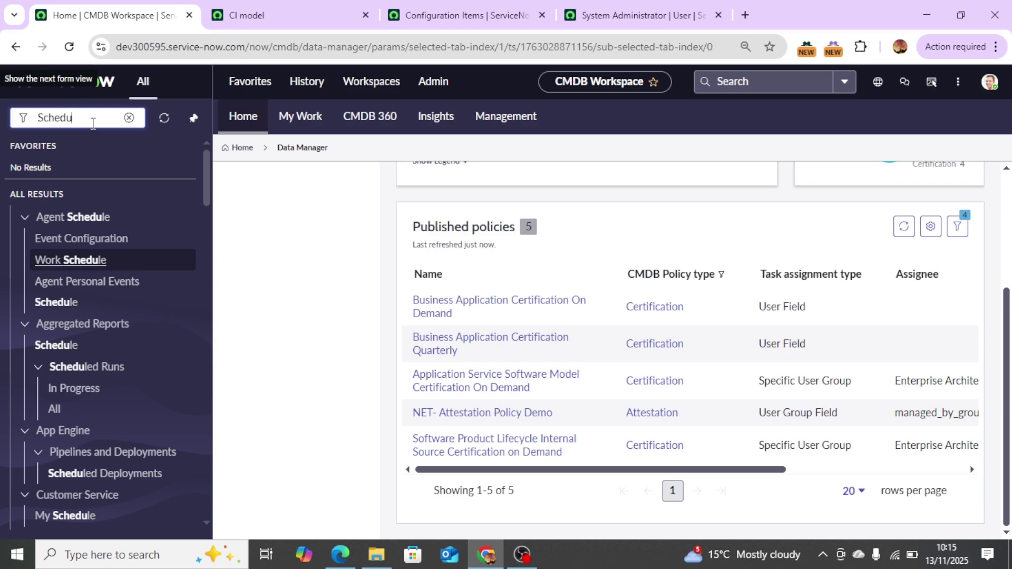
text(le)
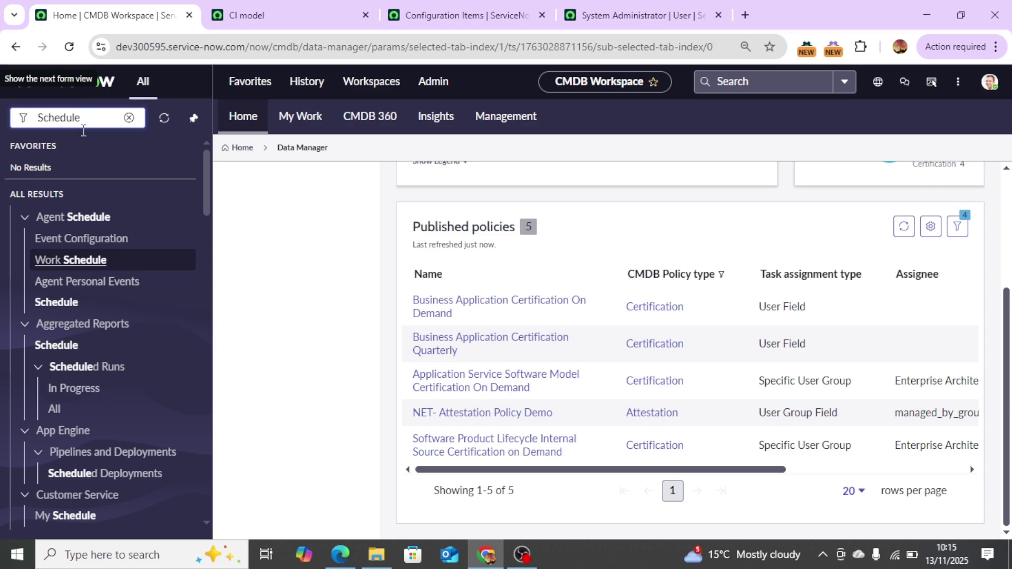
Open Scheduled Jobs under System Definition in a new browser tab and switch to it
scroll(108, 448, down, 10)
scroll(110, 445, down, 10)
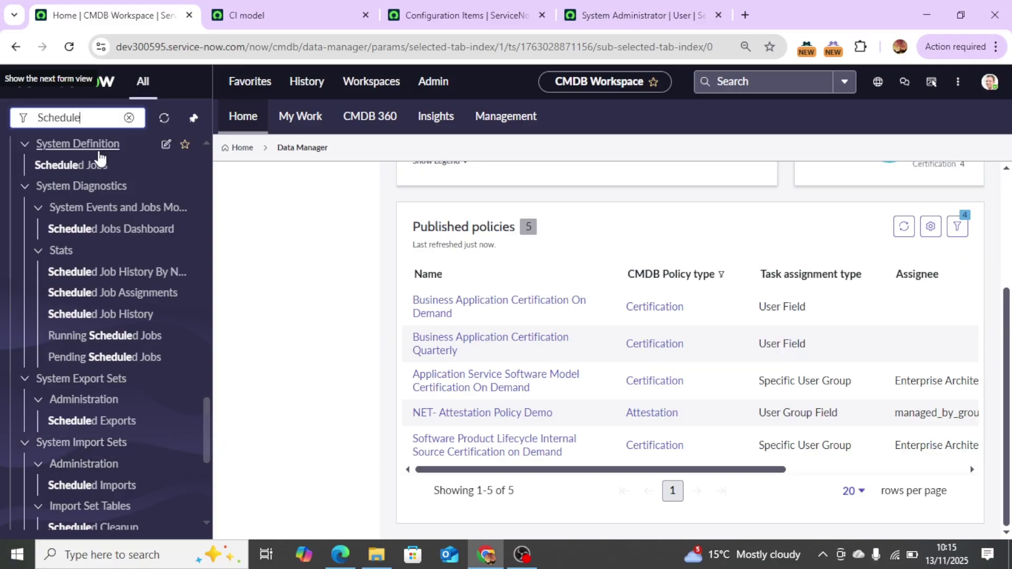
middle_click(94, 167)
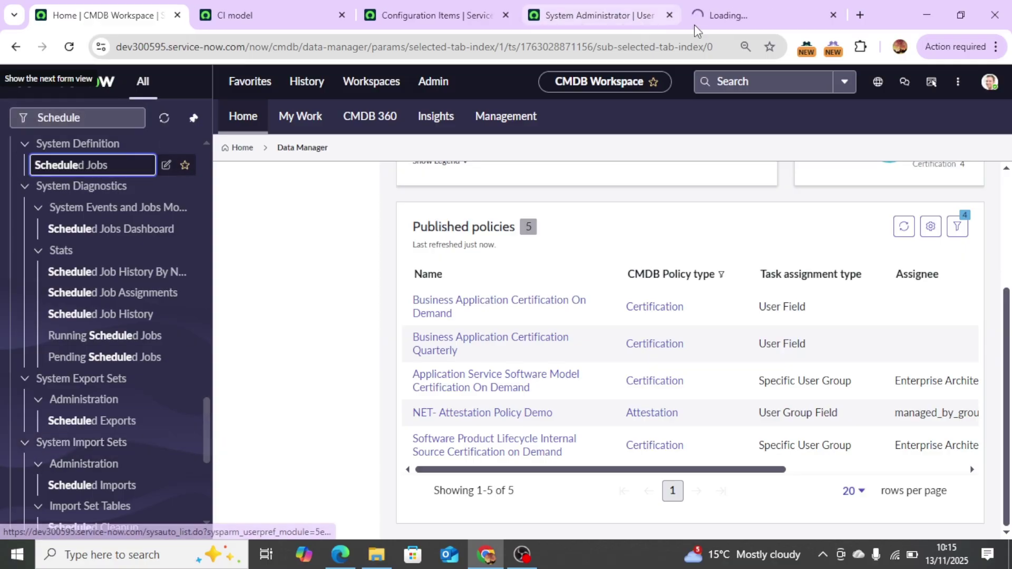
click(738, 20)
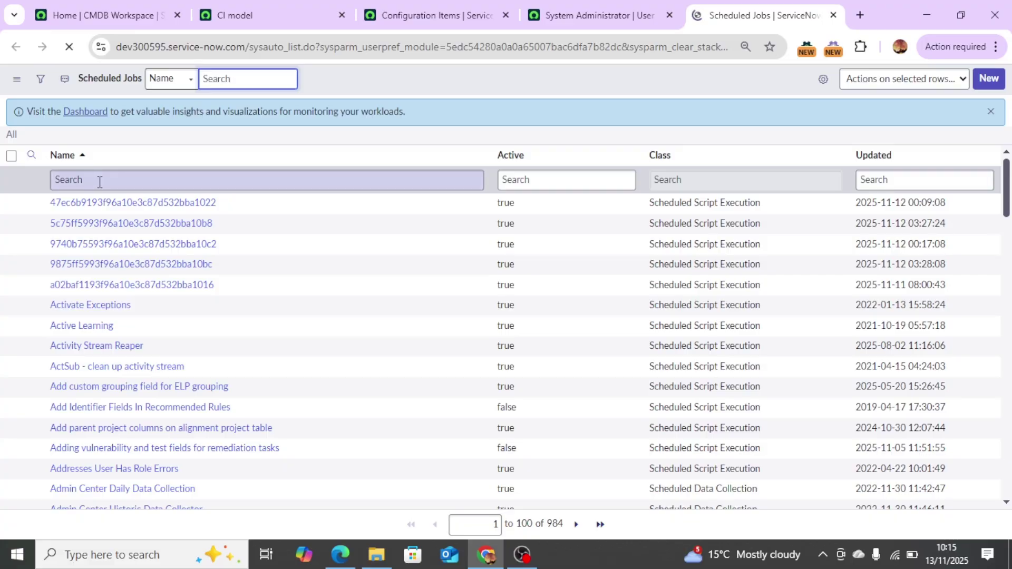
Filter the Scheduled Jobs list by the name "*Attestation Policy Demo"
click(106, 181)
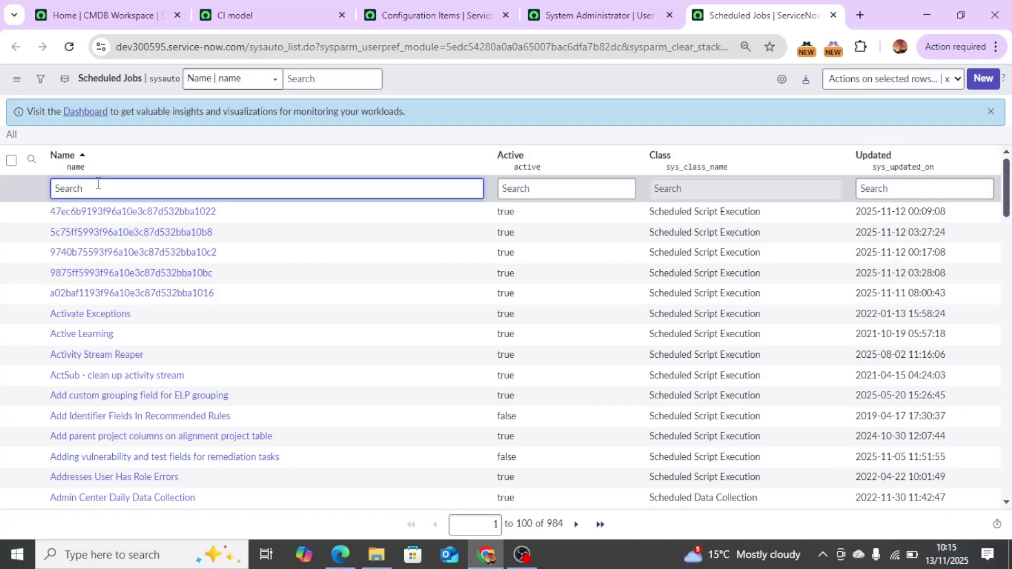
text(*)
key(ctrl+v)
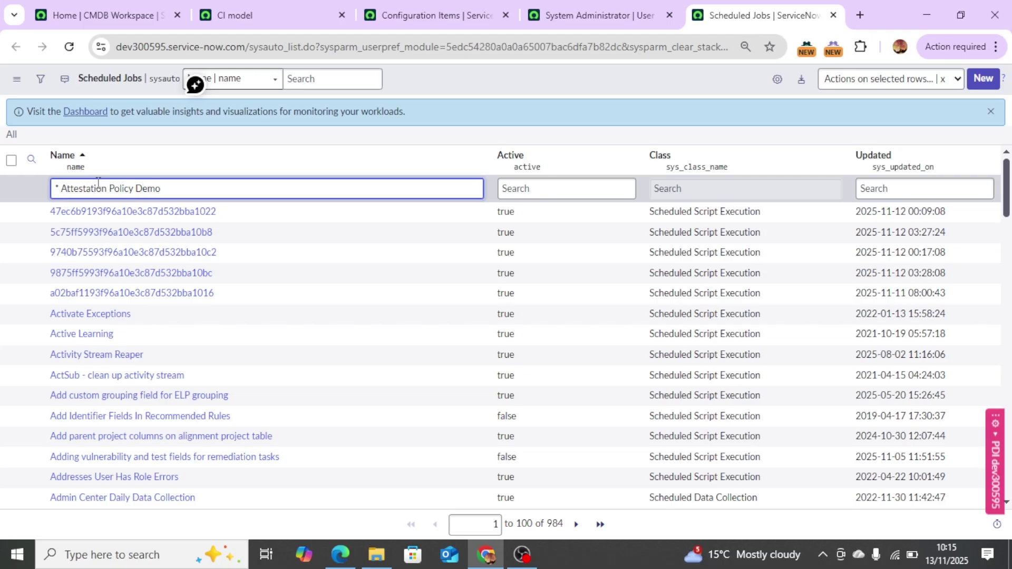
key(BackSpace)
key(Return)
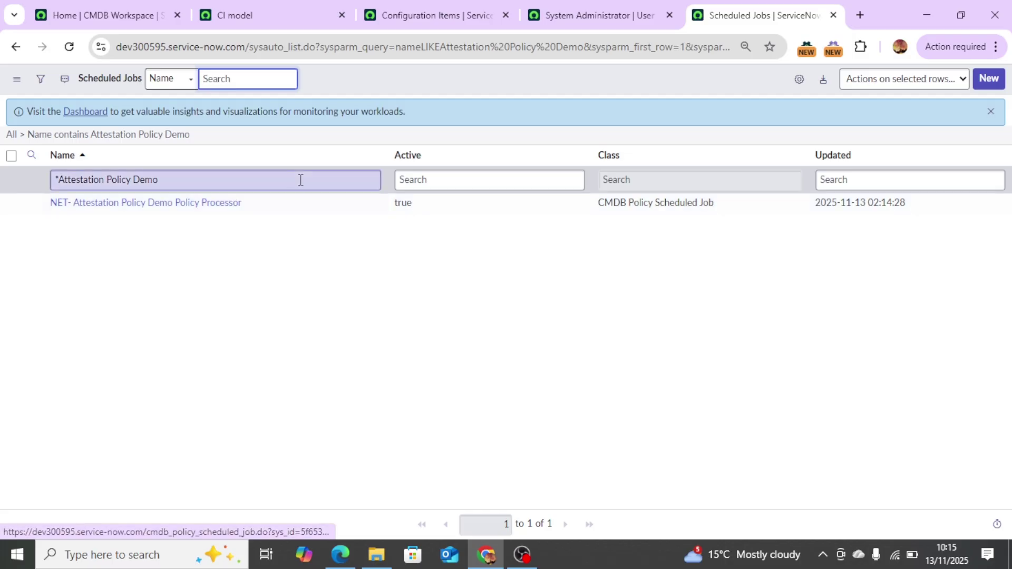
Compare the published policy's name with the filtered scheduled job and open the NET- Attestation Policy Demo Policy Processor record
click(101, 15)
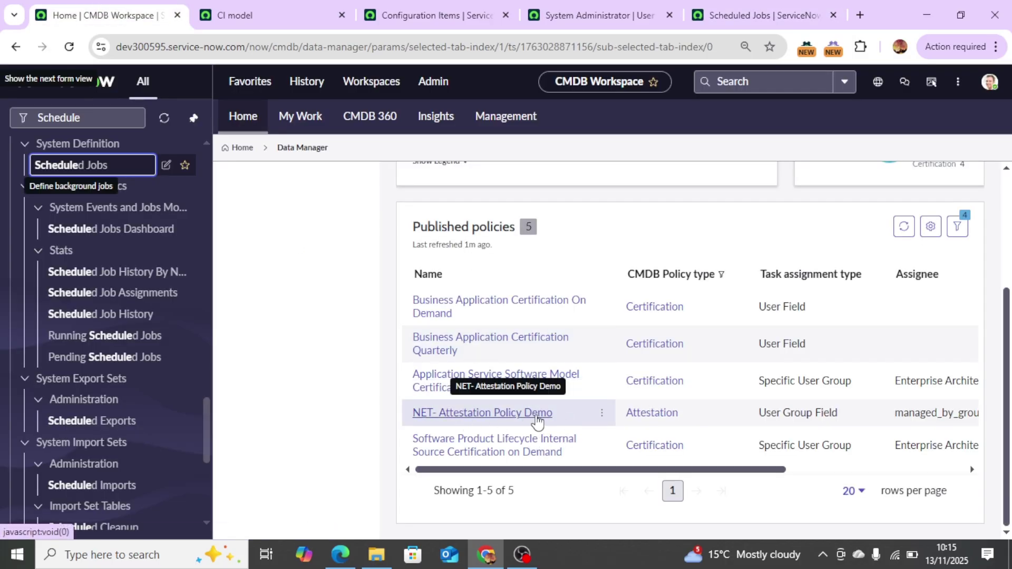
click(764, 15)
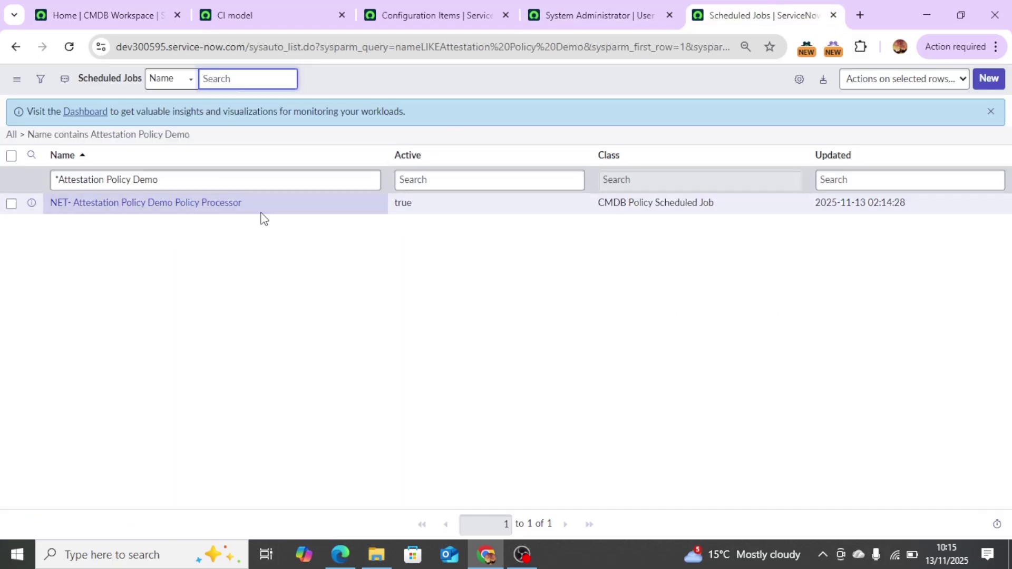
click(57, 11)
click(589, 16)
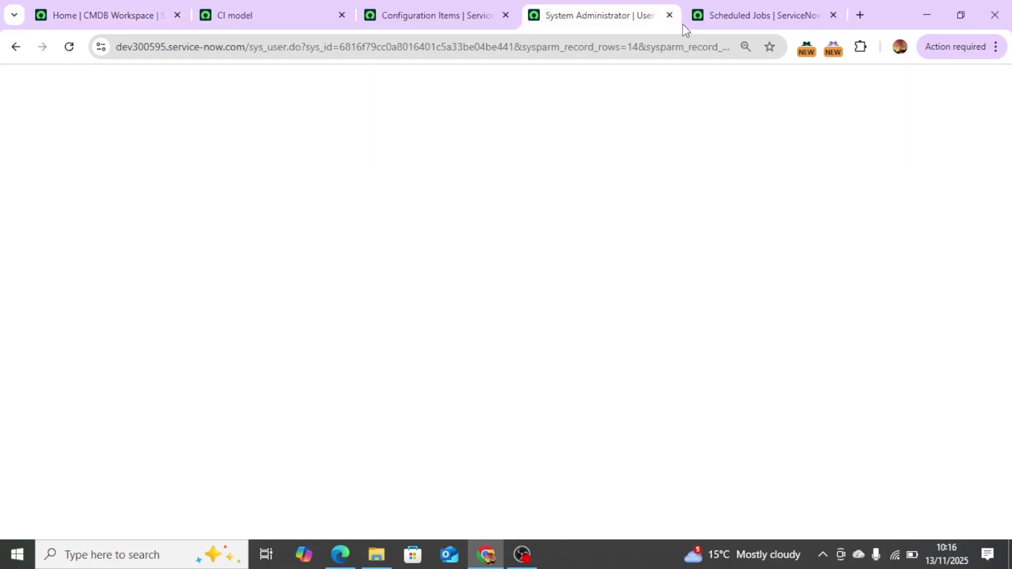
click(730, 16)
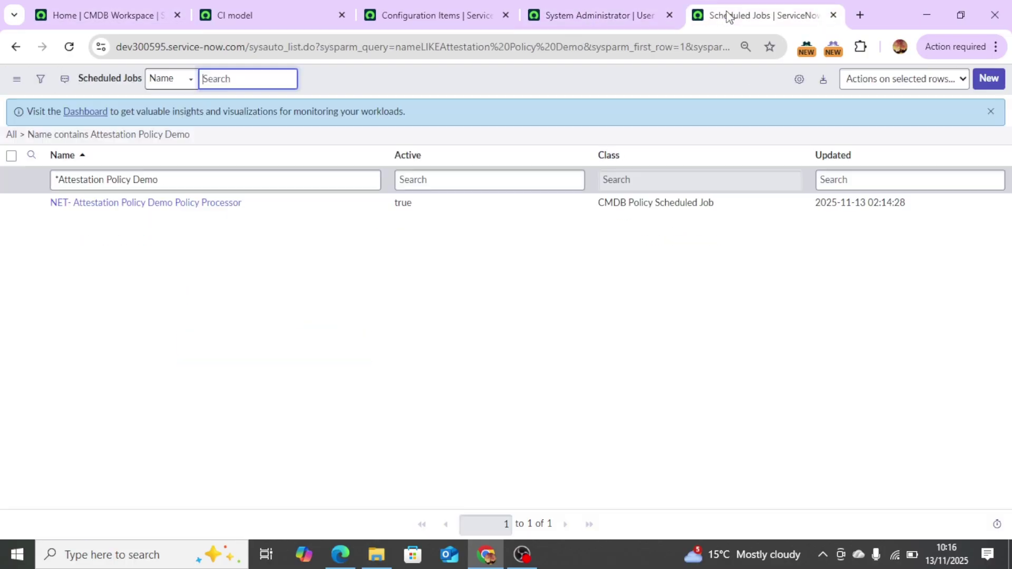
click(196, 210)
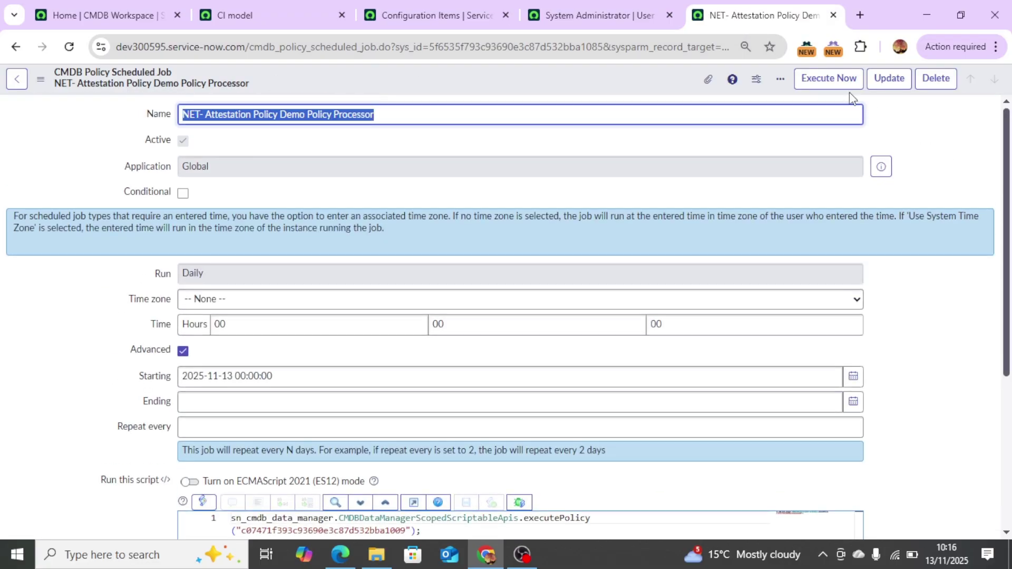
Check the task status and the My tasks list on the My Work page of CMDB Workspace
click(96, 24)
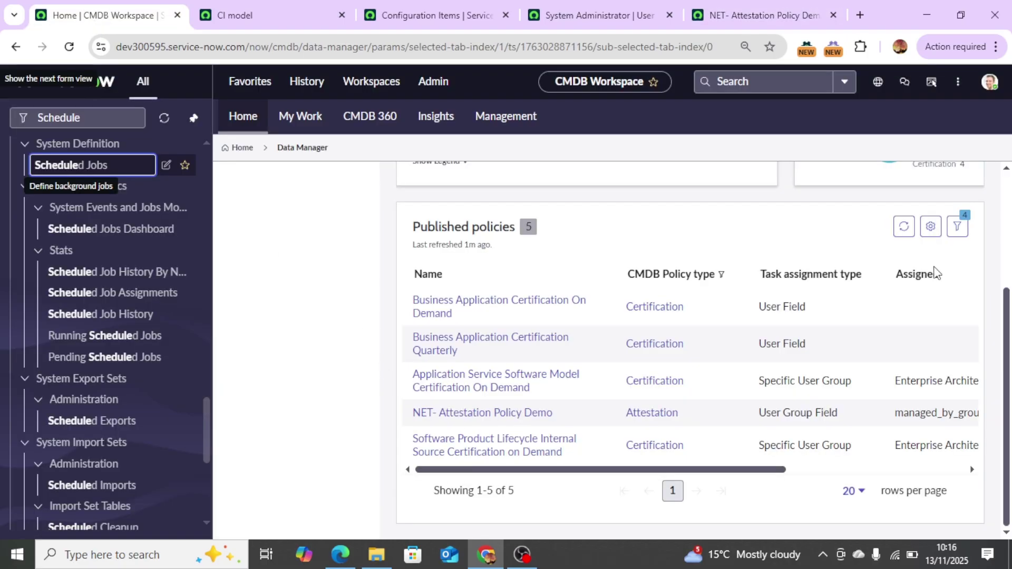
scroll(1009, 351, up, 3)
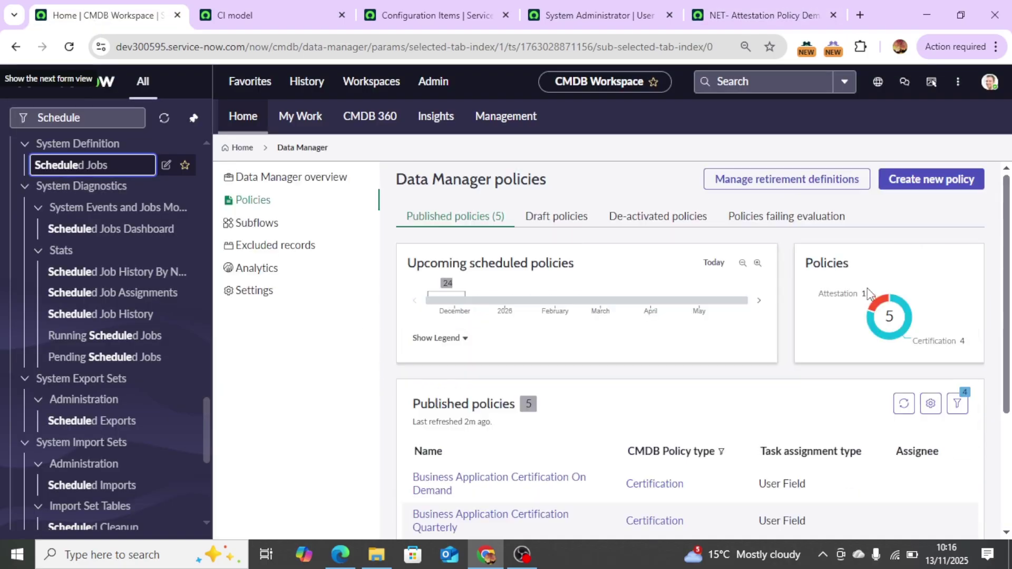
click(377, 126)
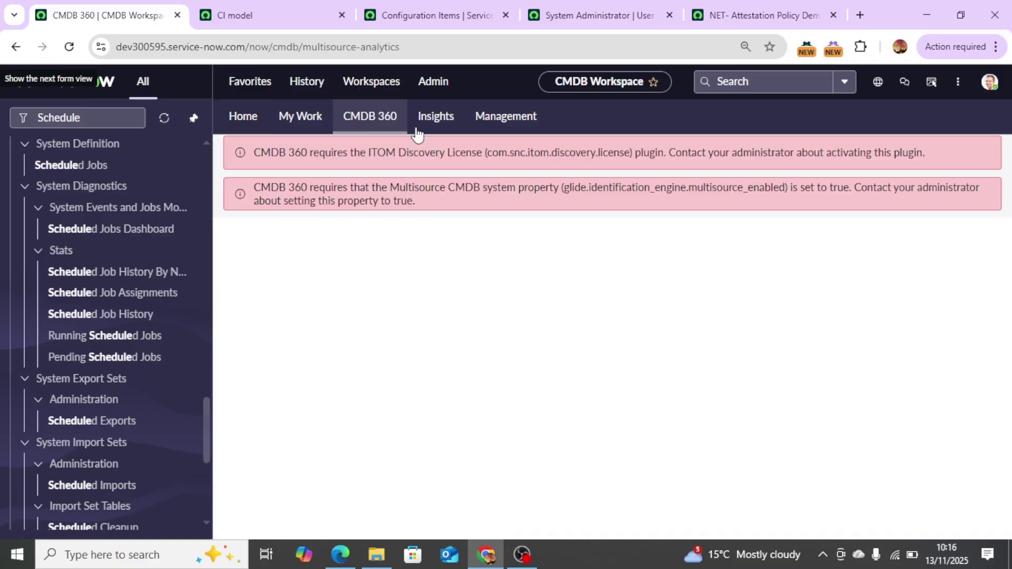
click(296, 118)
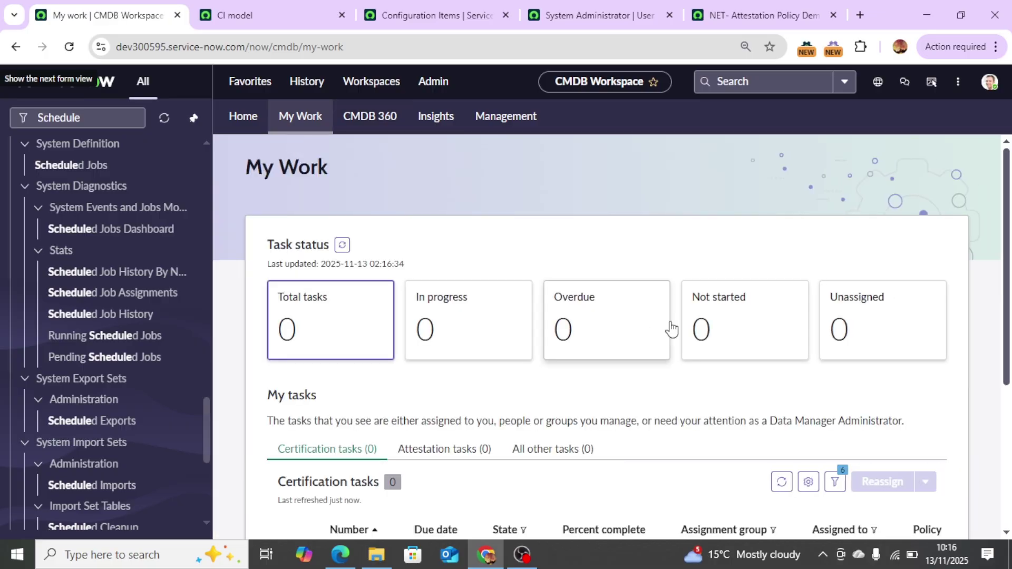
scroll(671, 329, down, 5)
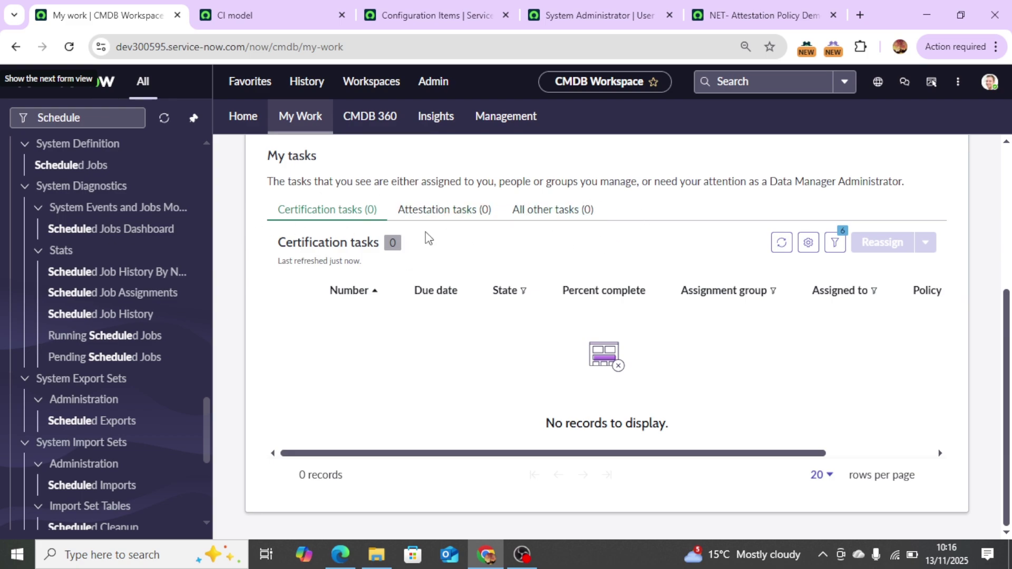
scroll(621, 303, up, 5)
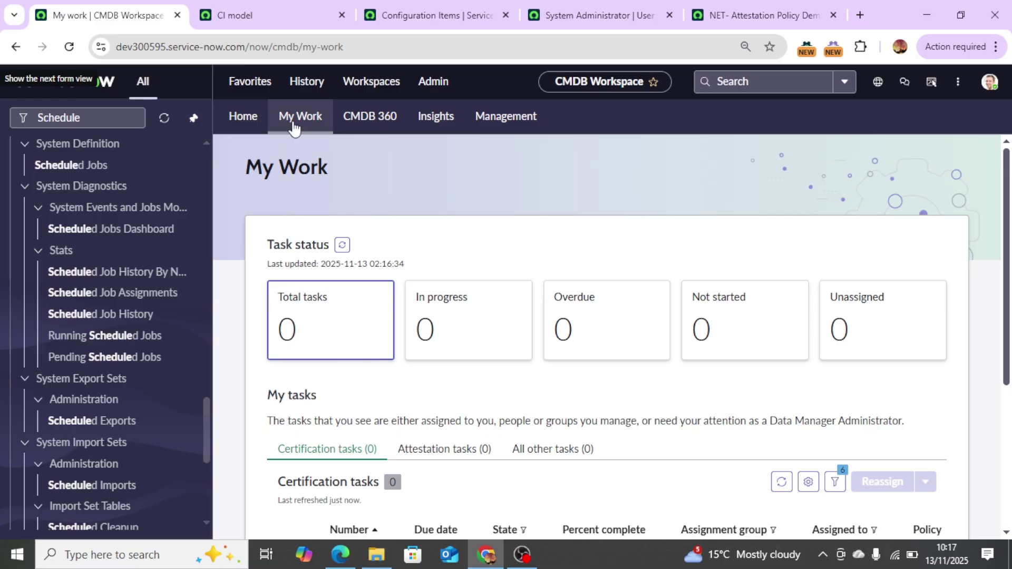
Execute the NET- Attestation Policy Demo Policy Processor job immediately and check My Work for tasks
click(759, 14)
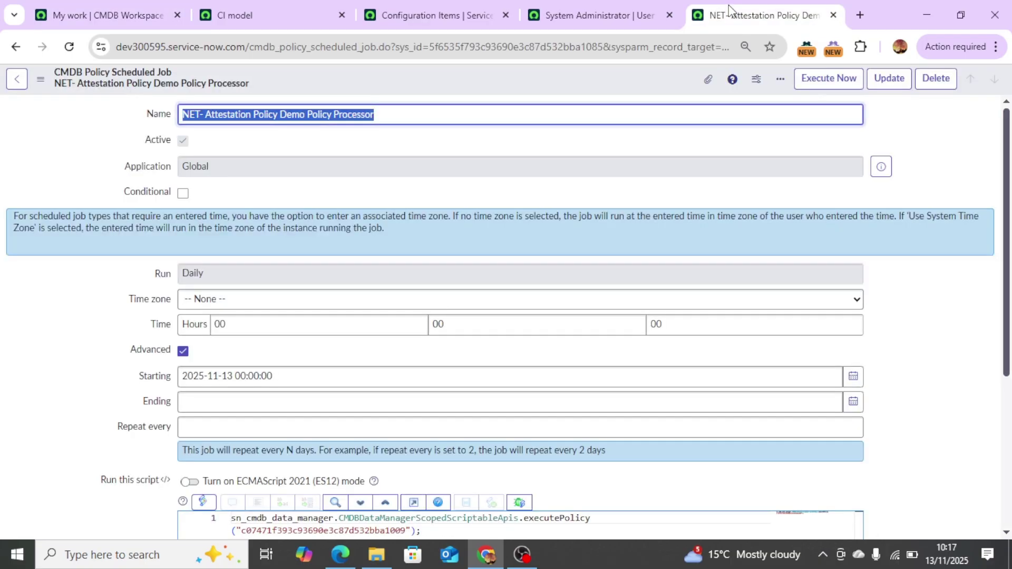
click(815, 84)
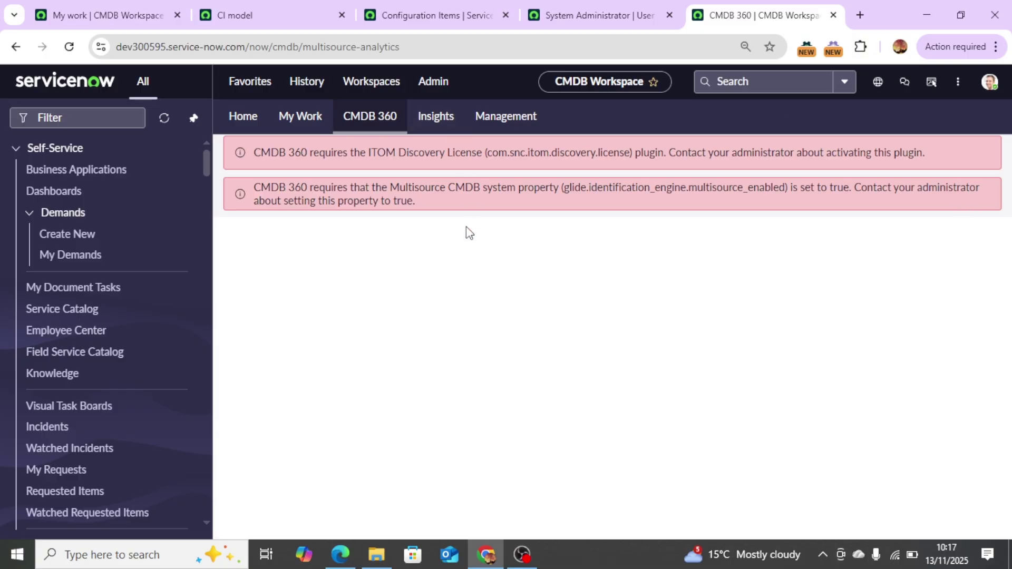
click(306, 128)
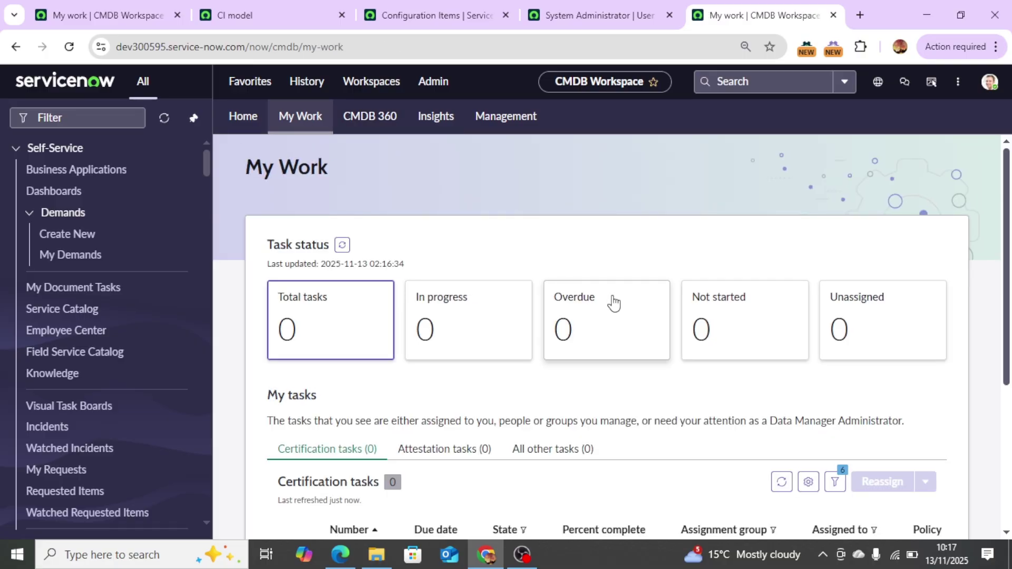
scroll(613, 303, down, 5)
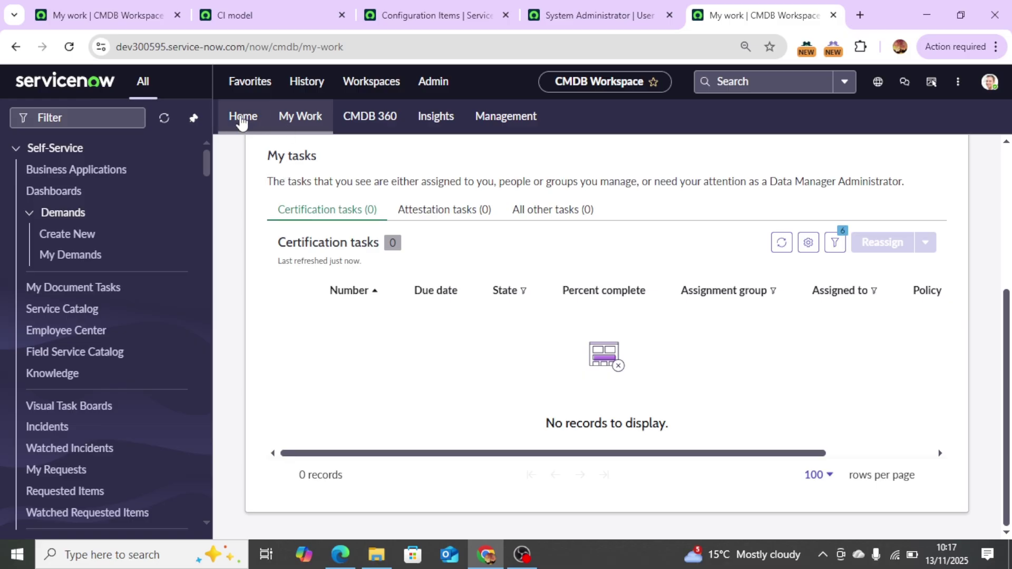
Open Data Manager from the Quick Links on the CMDB Workspace home page
click(241, 118)
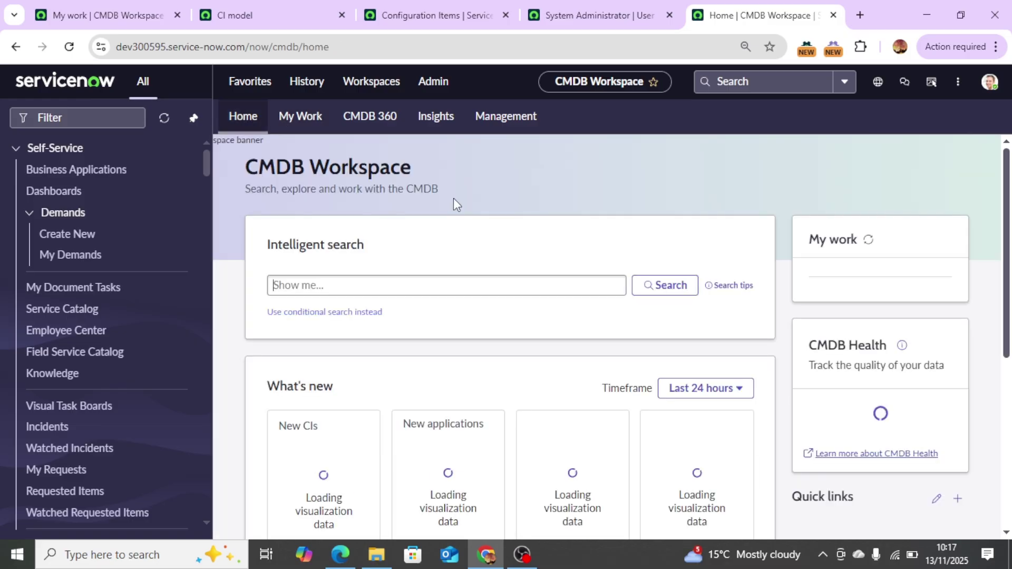
scroll(586, 313, down, 3)
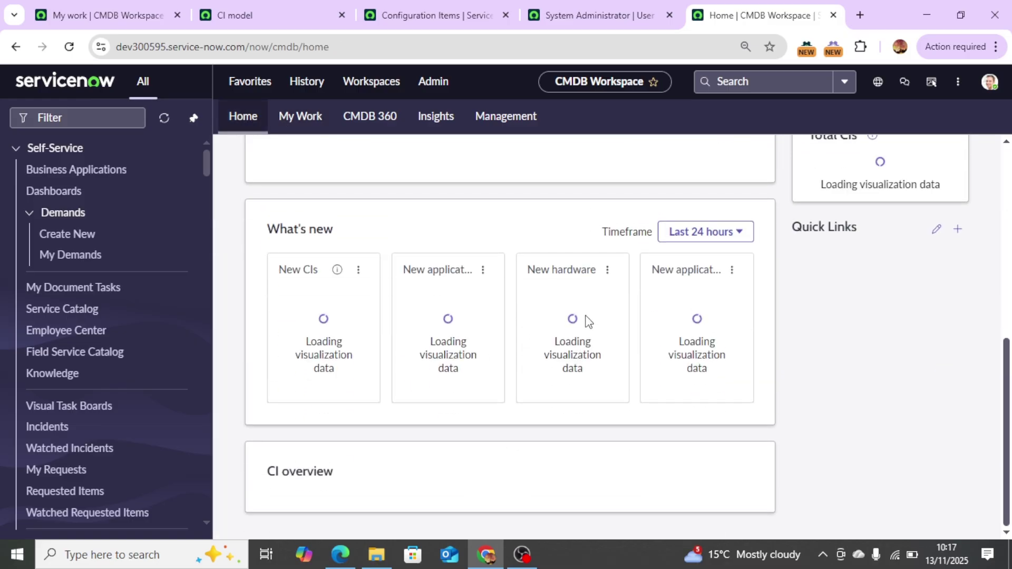
scroll(1010, 352, down, 10)
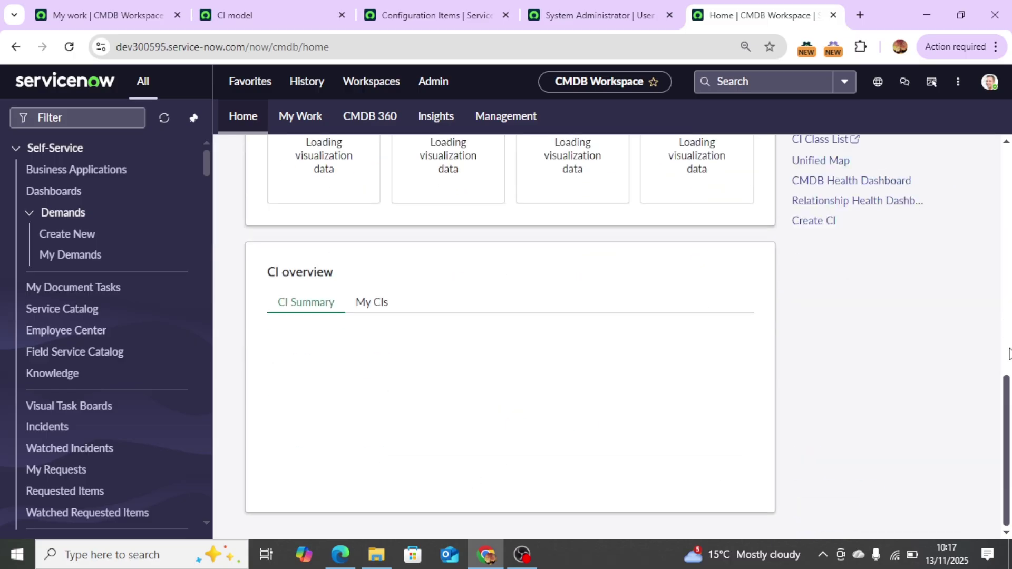
scroll(949, 379, up, 5)
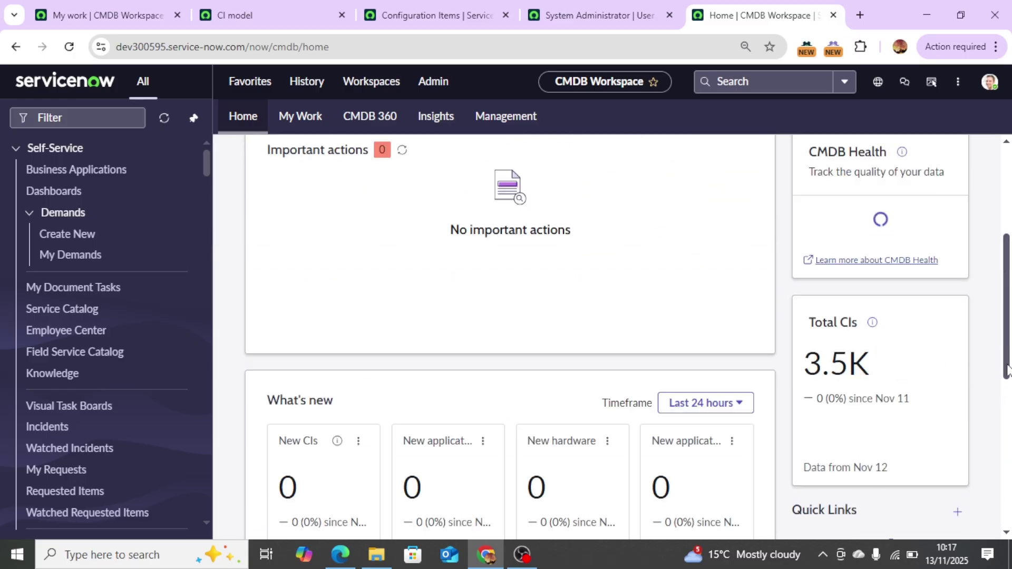
scroll(1007, 369, down, 1)
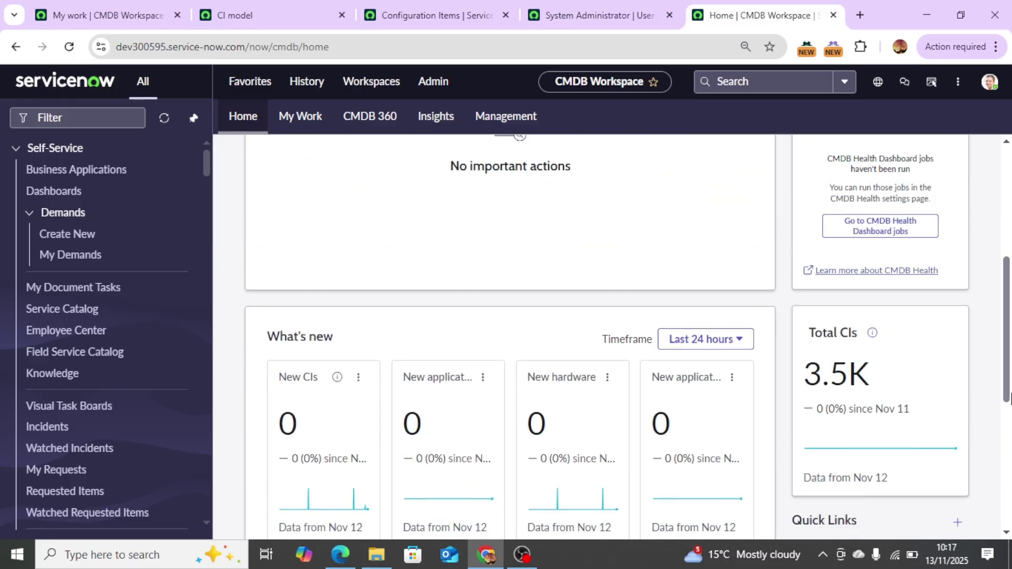
scroll(1009, 399, down, 2)
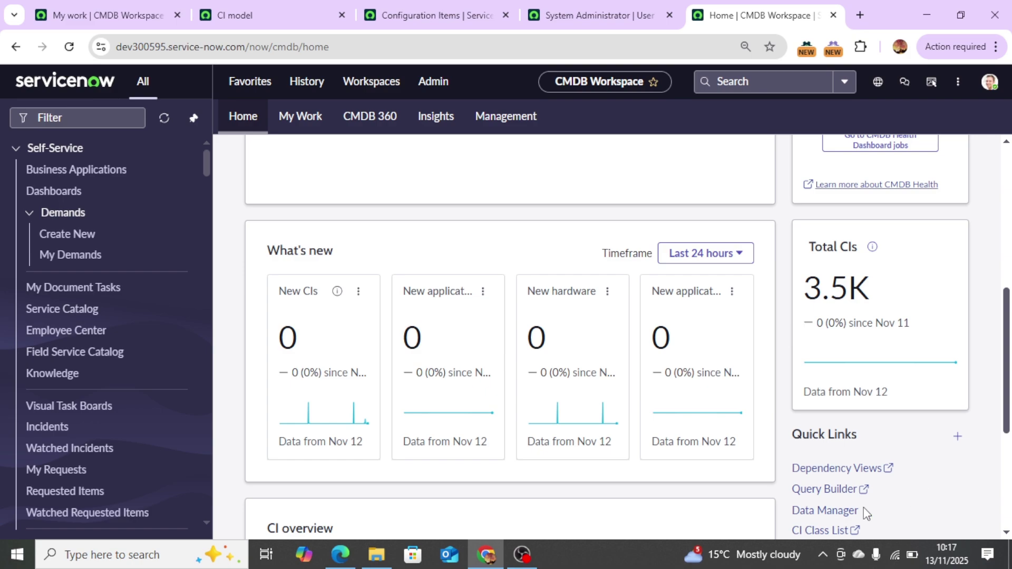
click(822, 511)
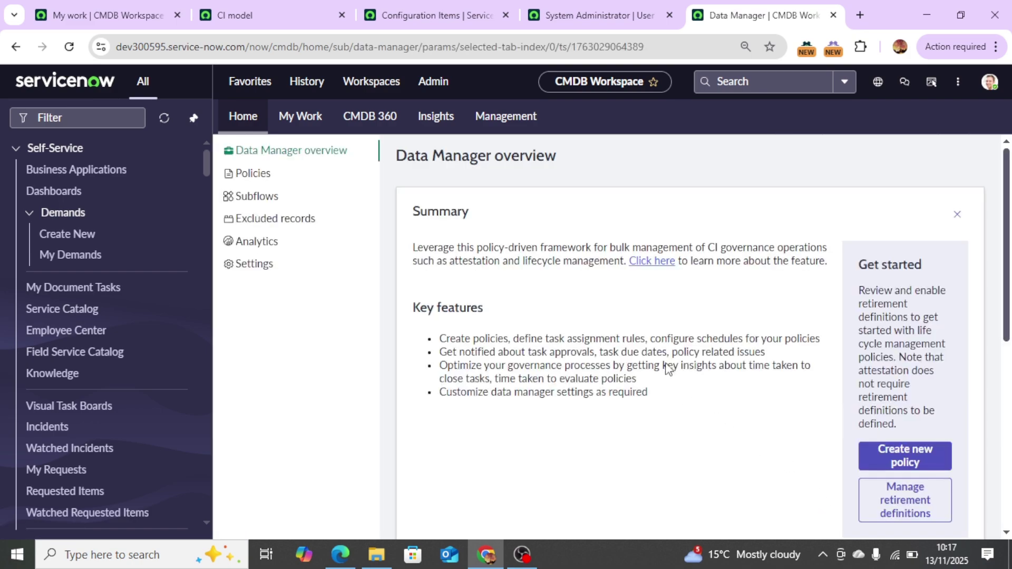
Open the details of NET- Attestation Policy Demo from Data Manager's published policies
click(271, 175)
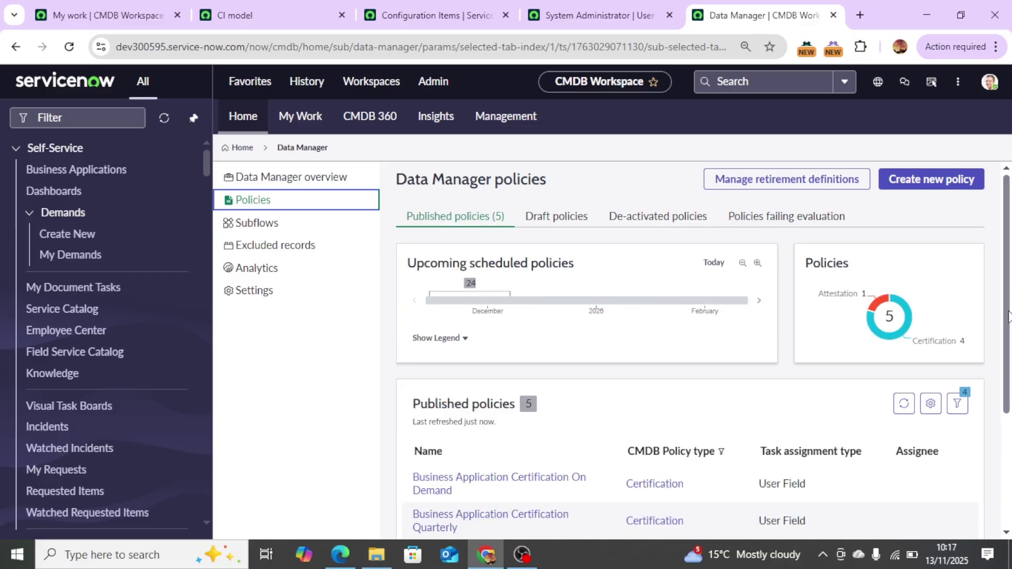
drag(1008, 317, 1009, 406)
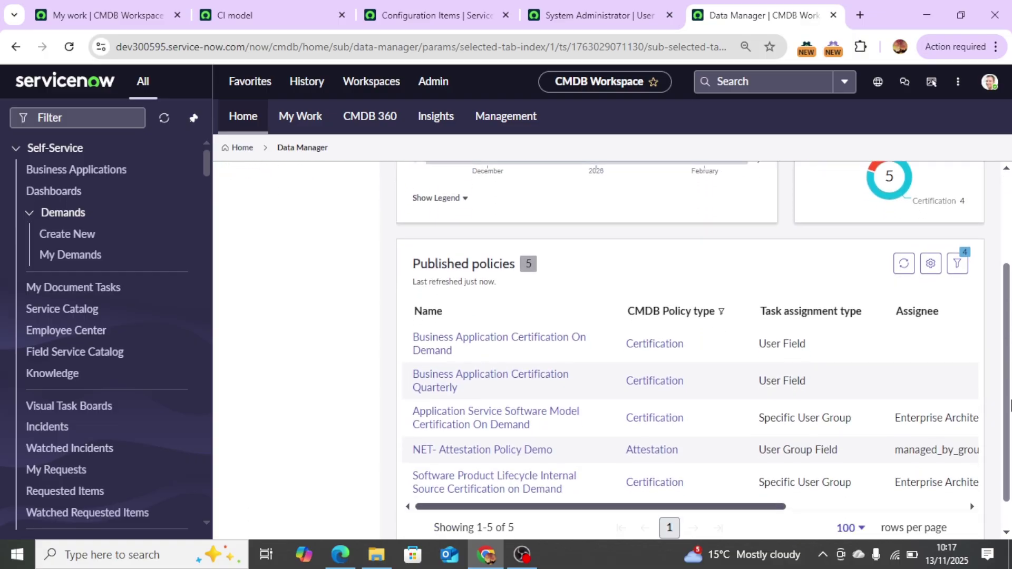
click(509, 456)
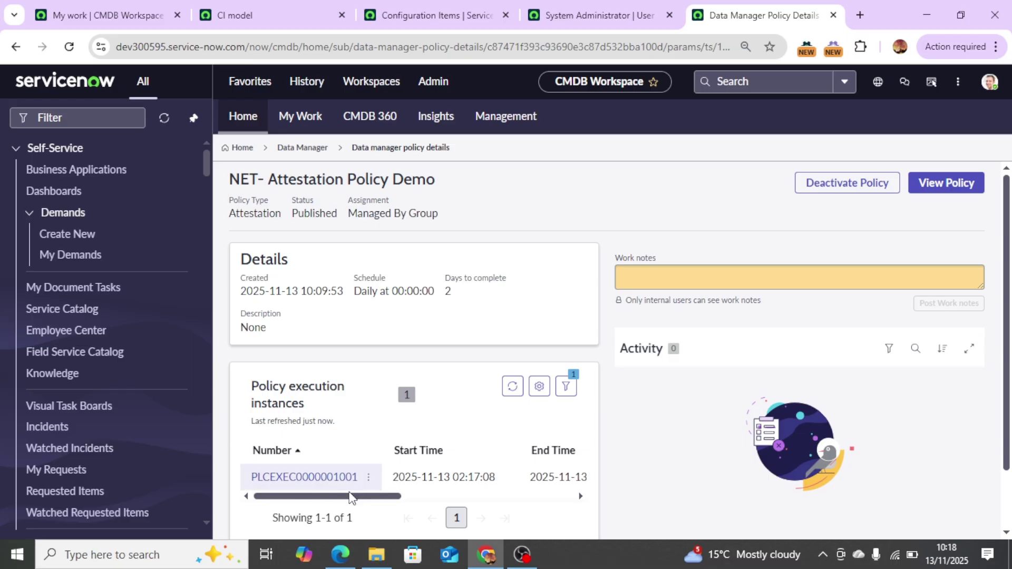
Review the policy execution instance's task and record counts, then open the instance and view its policy tasks
drag(376, 500, 551, 502)
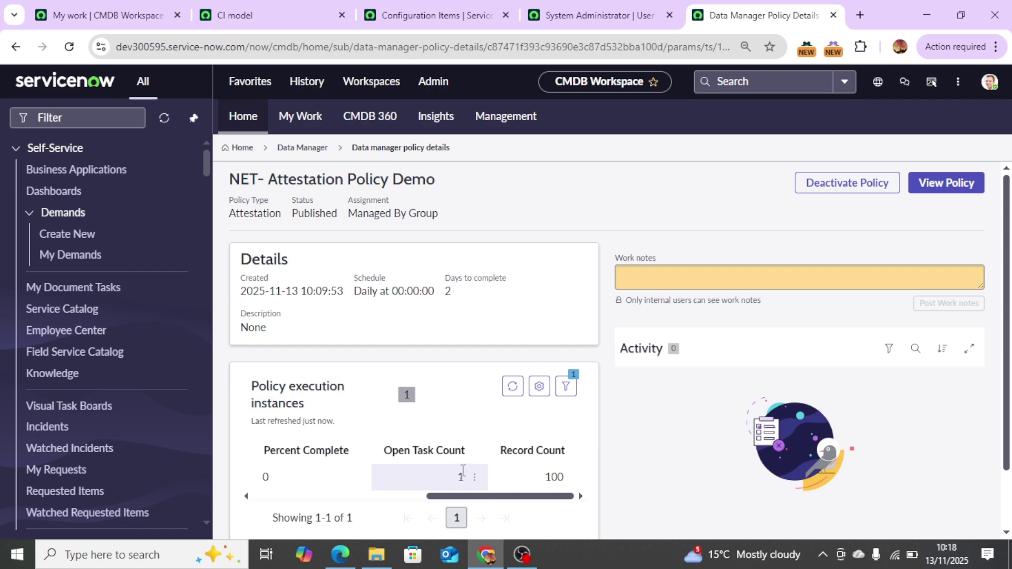
drag(463, 498, 232, 500)
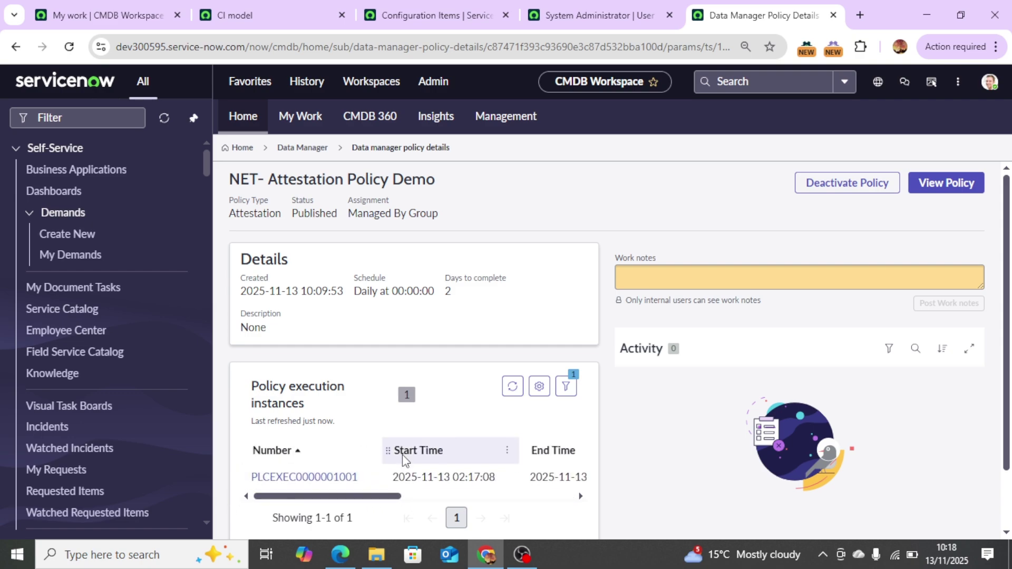
click(287, 480)
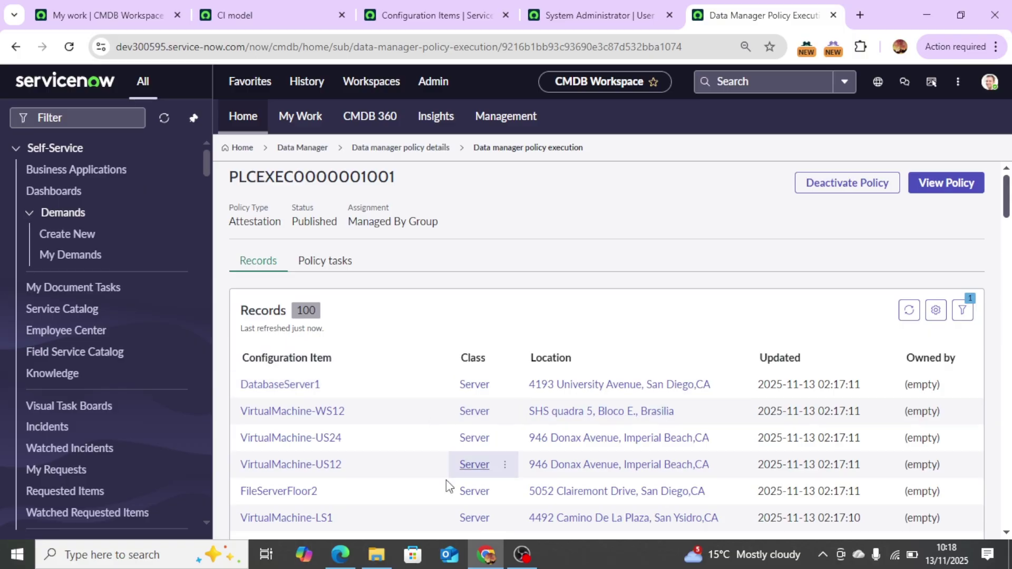
click(338, 264)
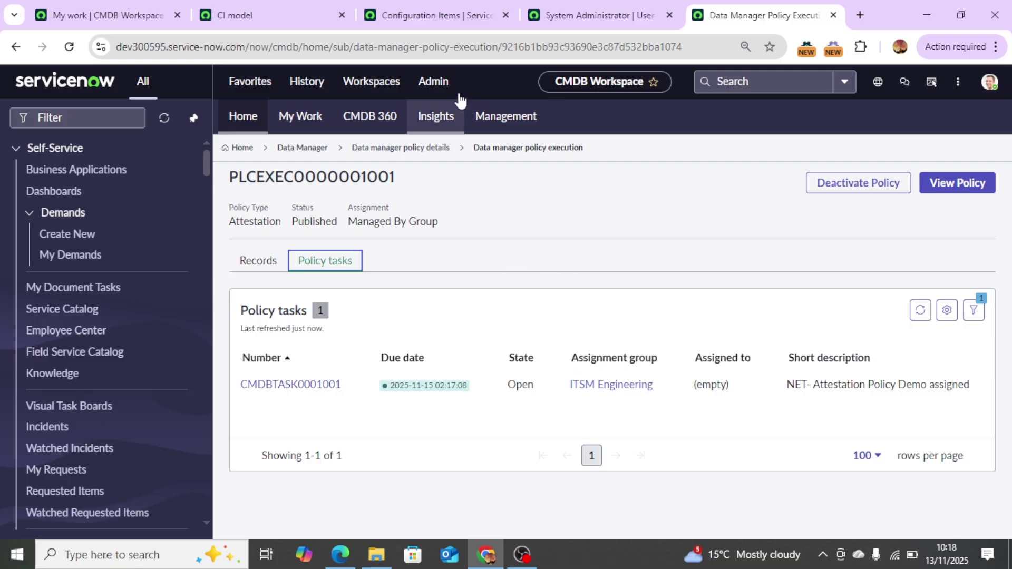
Check the Managed By Group of the Server class in CI Class Manager against the policy task's assignment group
click(245, 11)
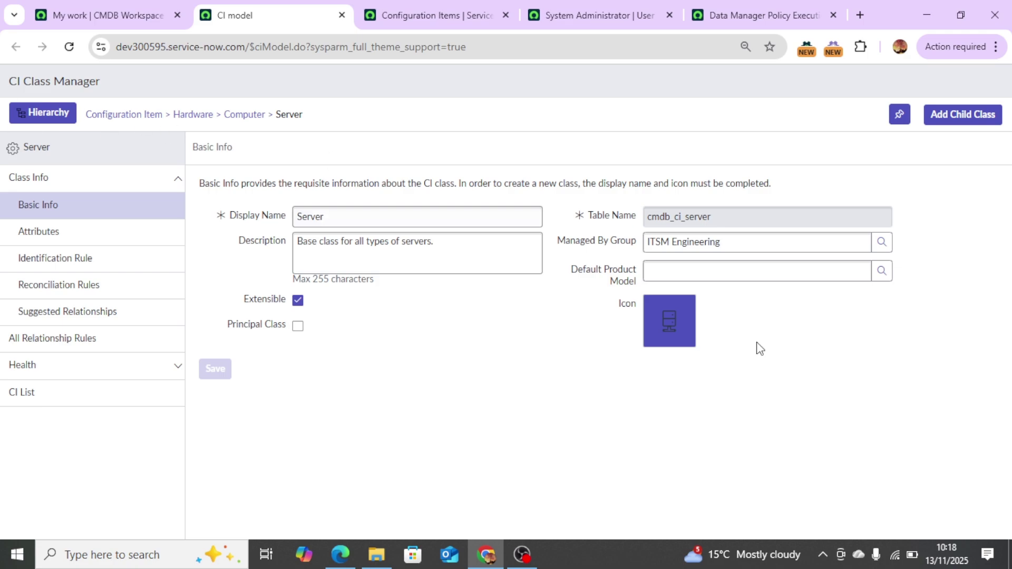
drag(744, 240, 640, 246)
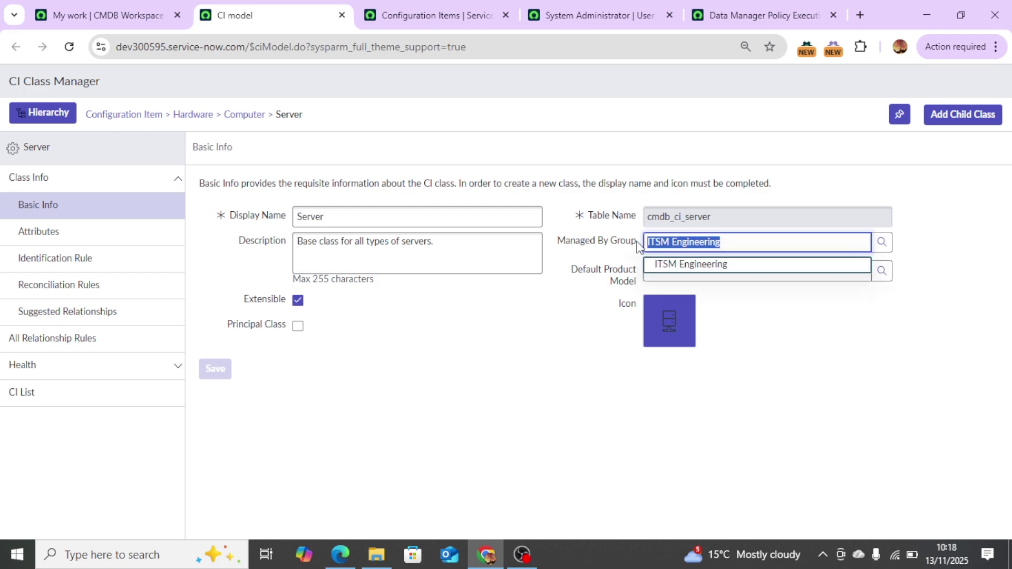
click(530, 384)
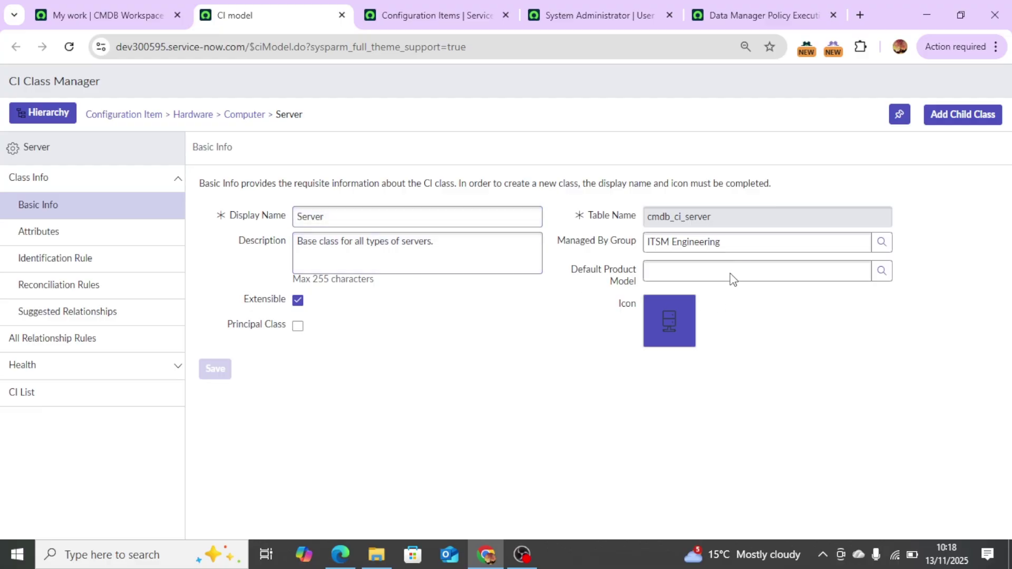
Recheck the Server class's Managed By Group, then reload the Server configuration items list and examine its attestation and Managed By Group columns
drag(732, 242, 662, 247)
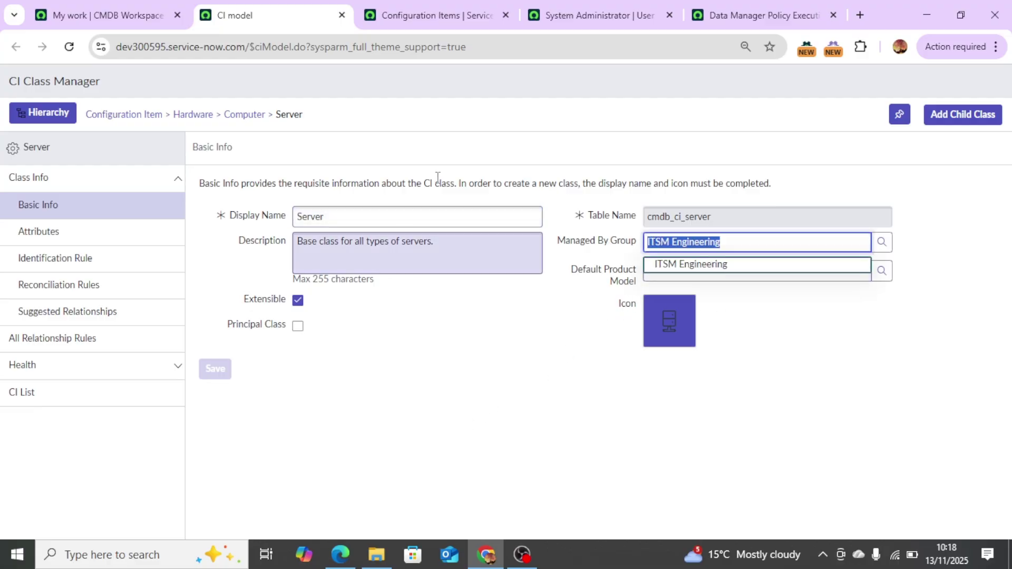
click(780, 8)
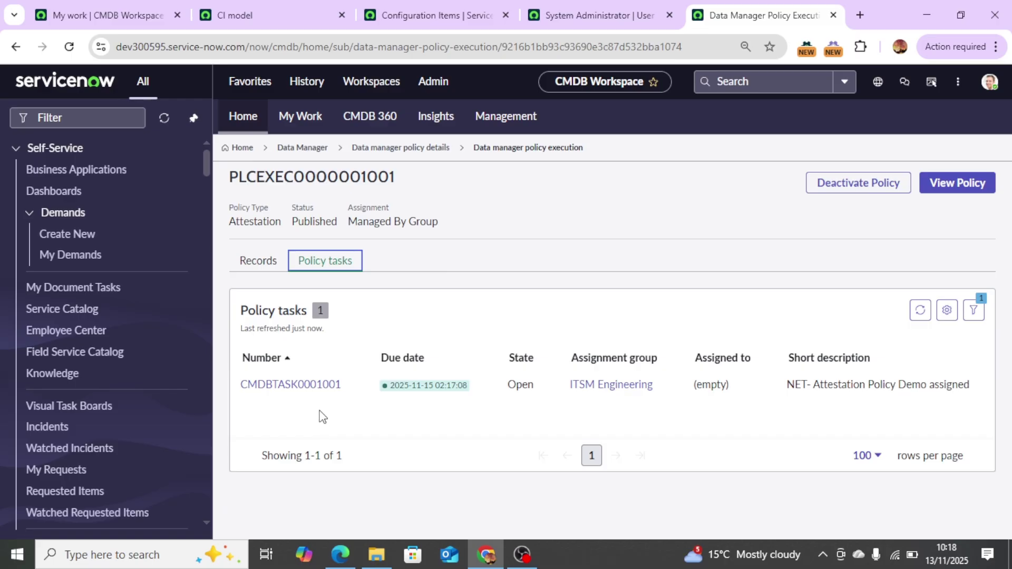
click(431, 6)
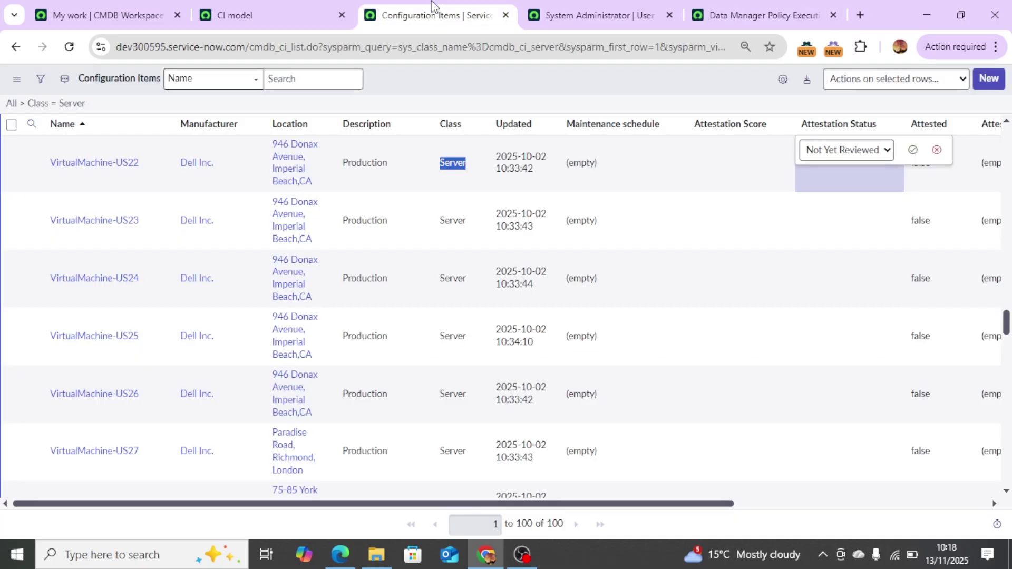
click(72, 53)
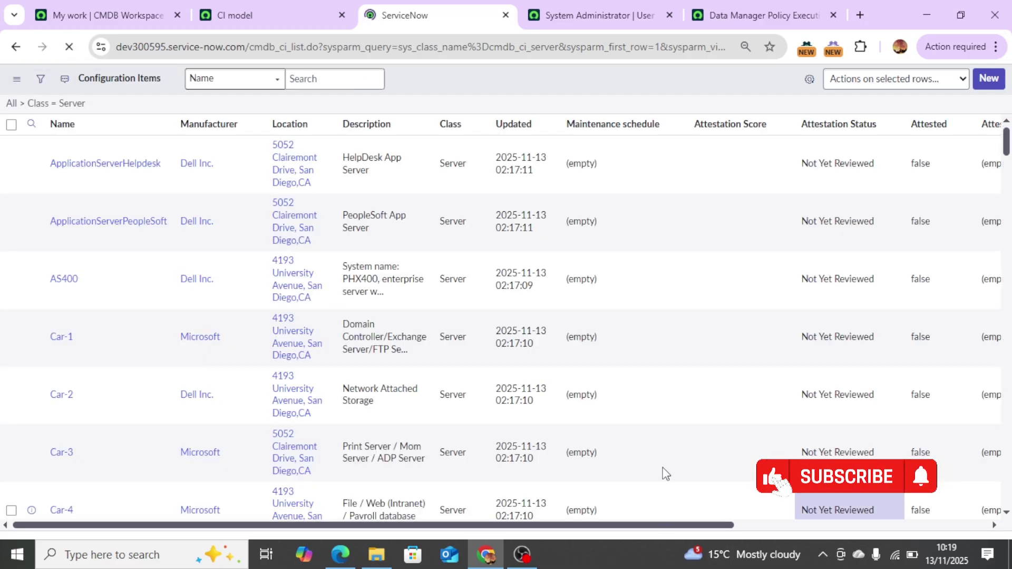
drag(638, 527, 905, 528)
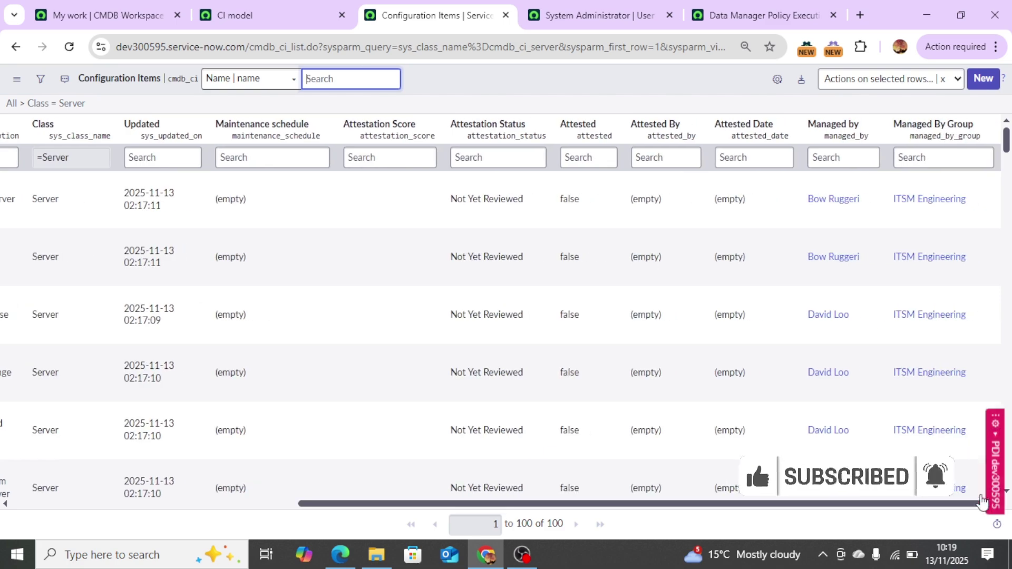
drag(1007, 150, 1008, 122)
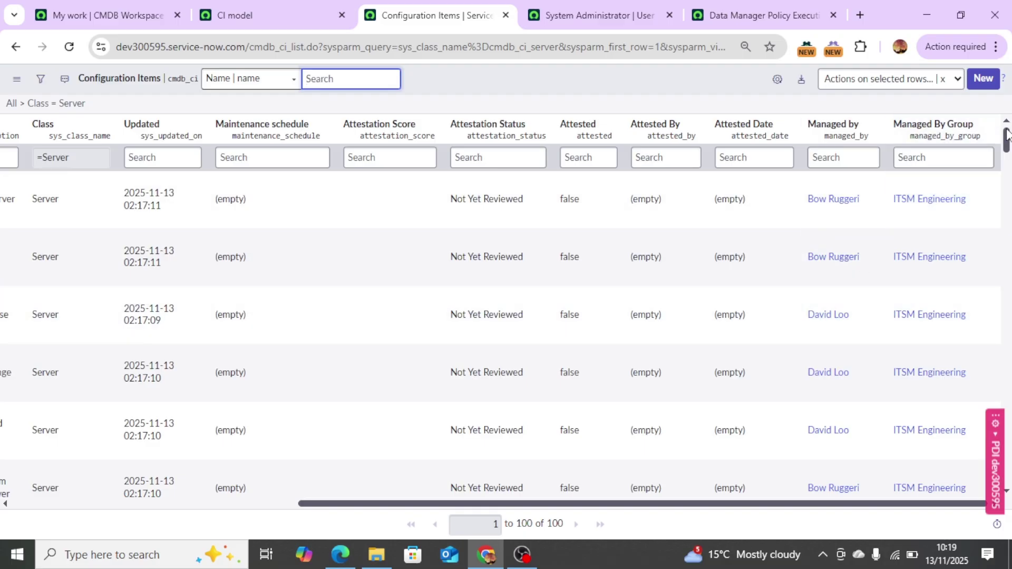
mouse_move(1008, 141)
mouse_down()
mouse_move(1009, 477)
mouse_move(1008, 141)
mouse_up()
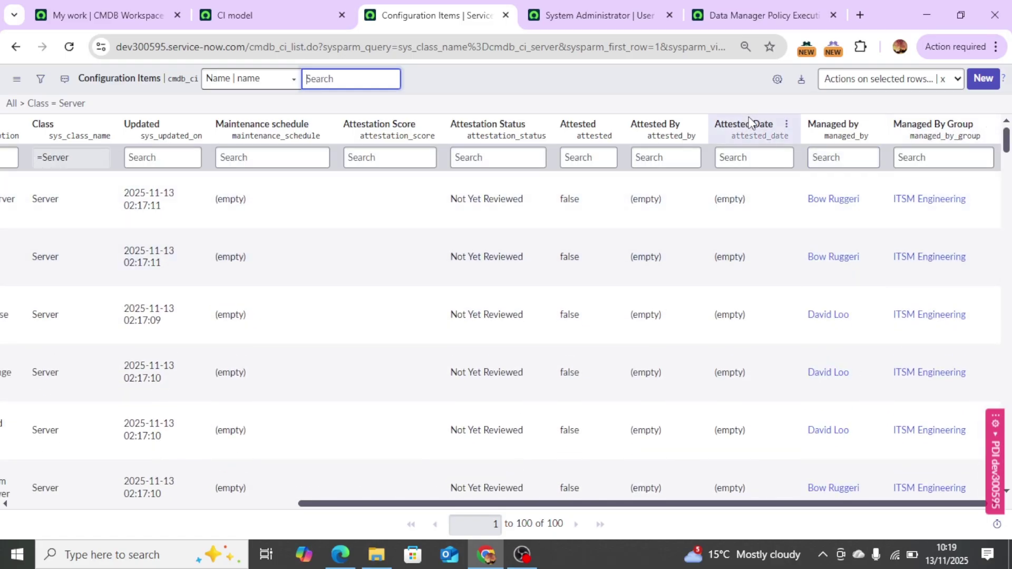
Open policy task CMDBTASK0001001 from the policy execution and review its CI totals, details and activity
click(759, 10)
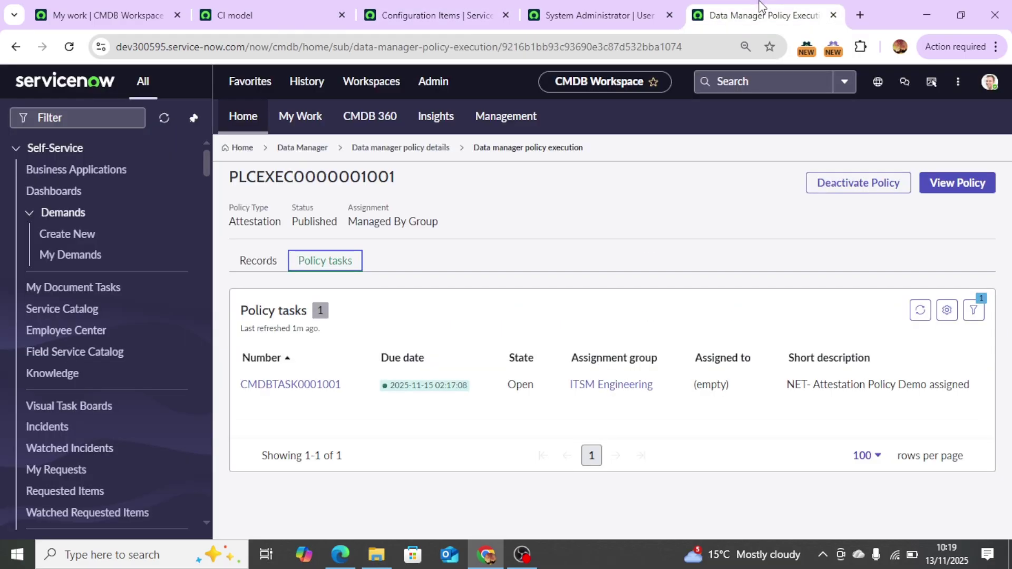
click(267, 385)
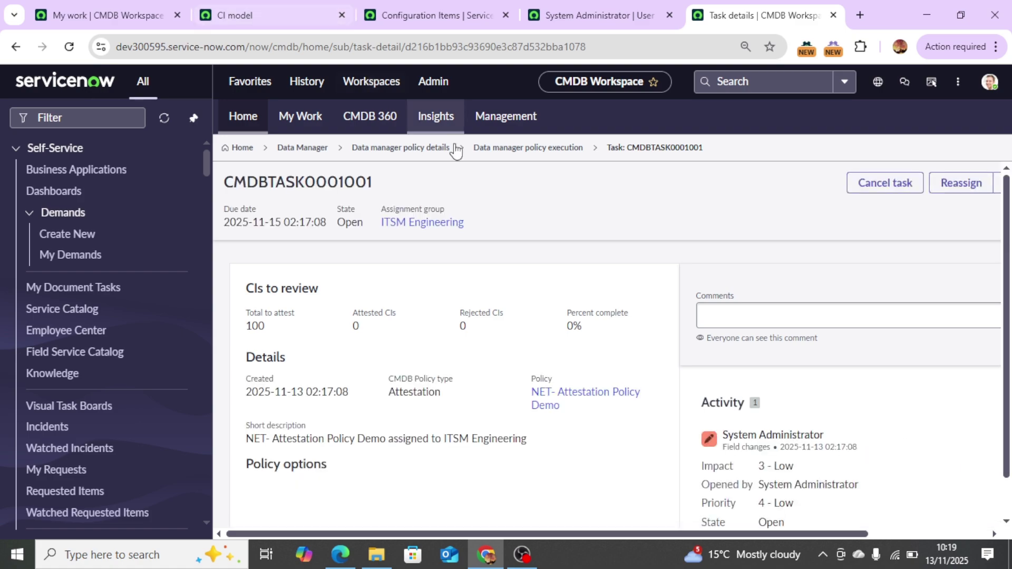
scroll(761, 352, down, 1)
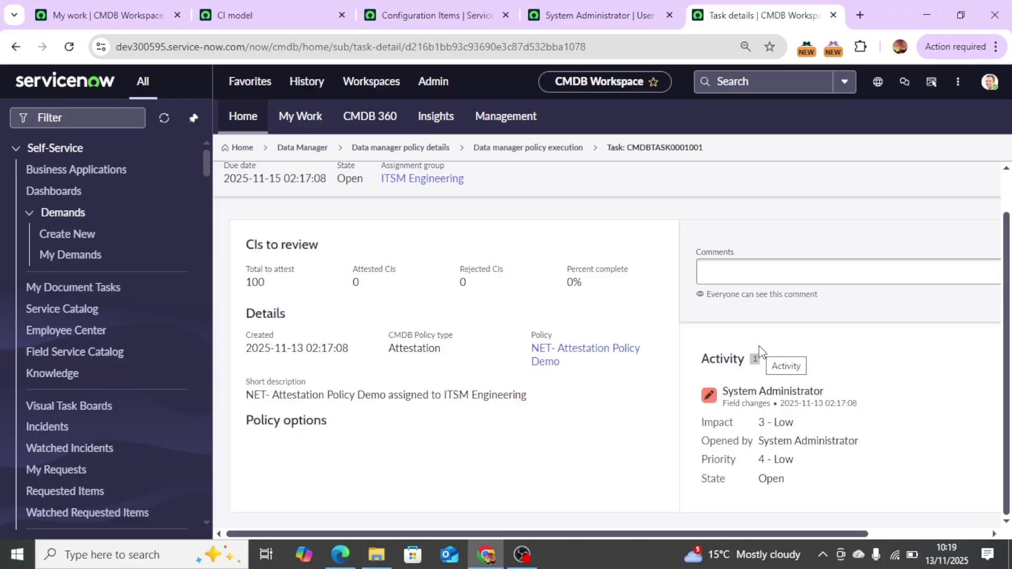
scroll(759, 352, up, 1)
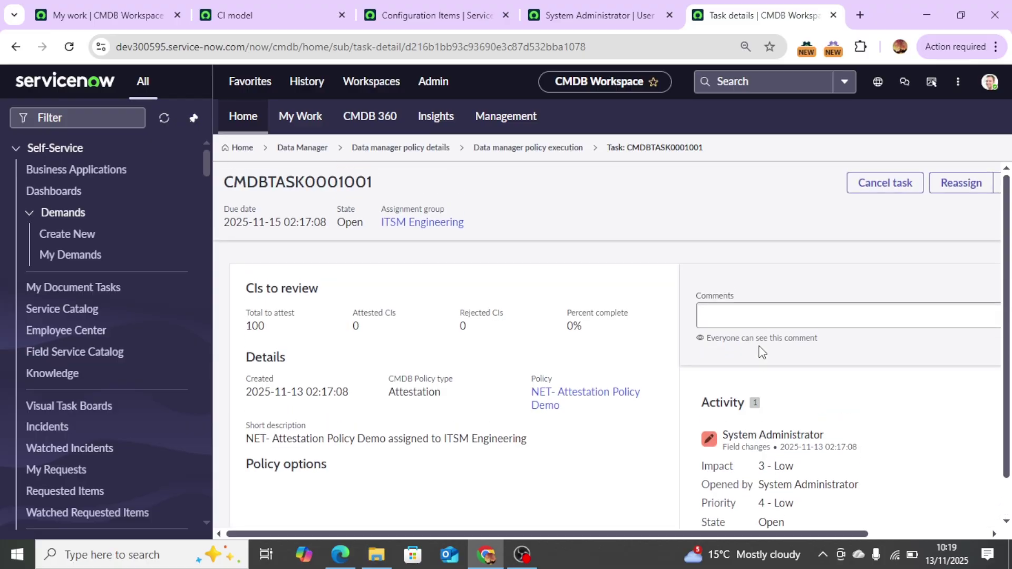
Assign the attestation task to yourself and open its CIs to attest for review
drag(809, 532, 912, 530)
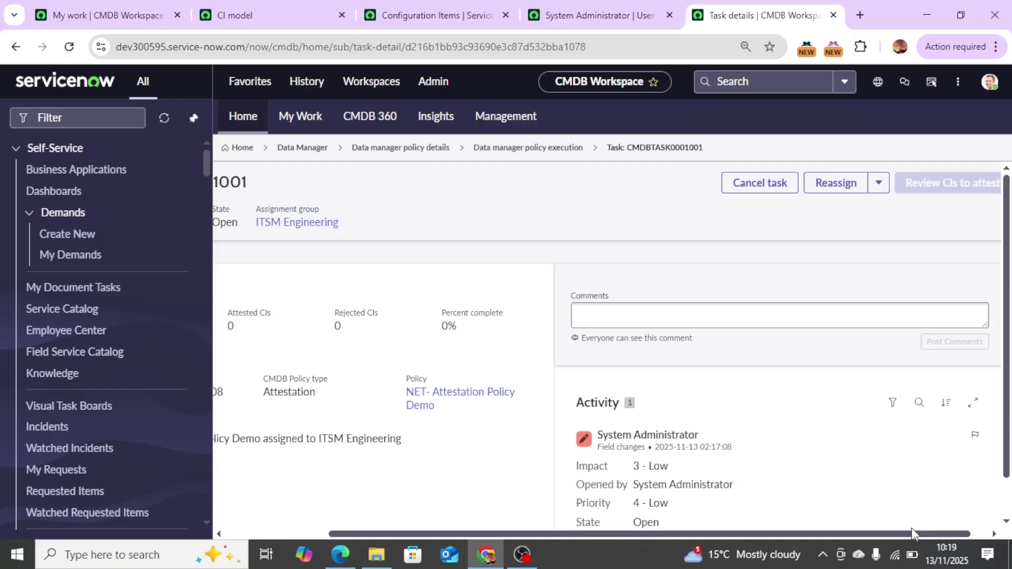
click(879, 186)
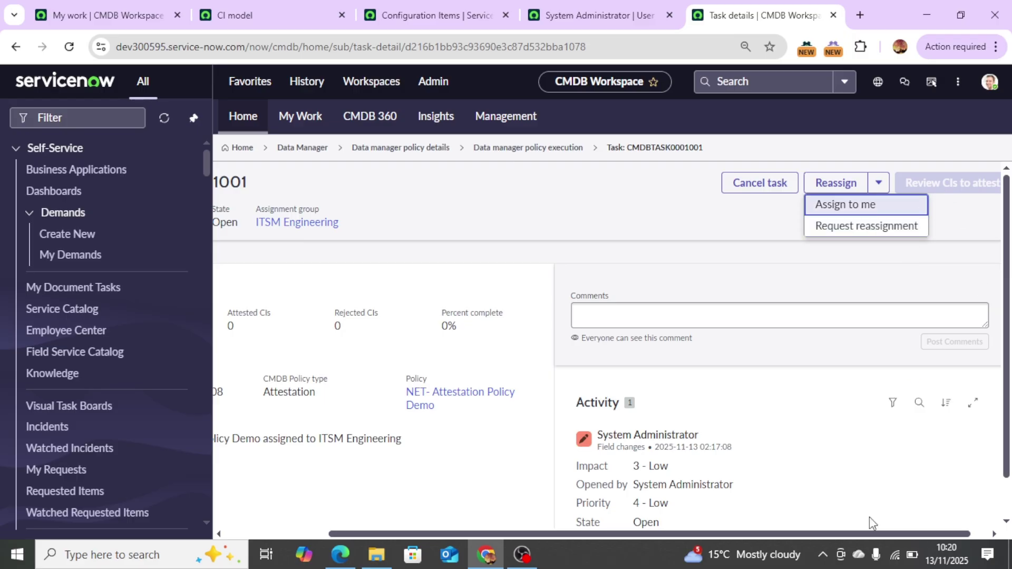
click(843, 204)
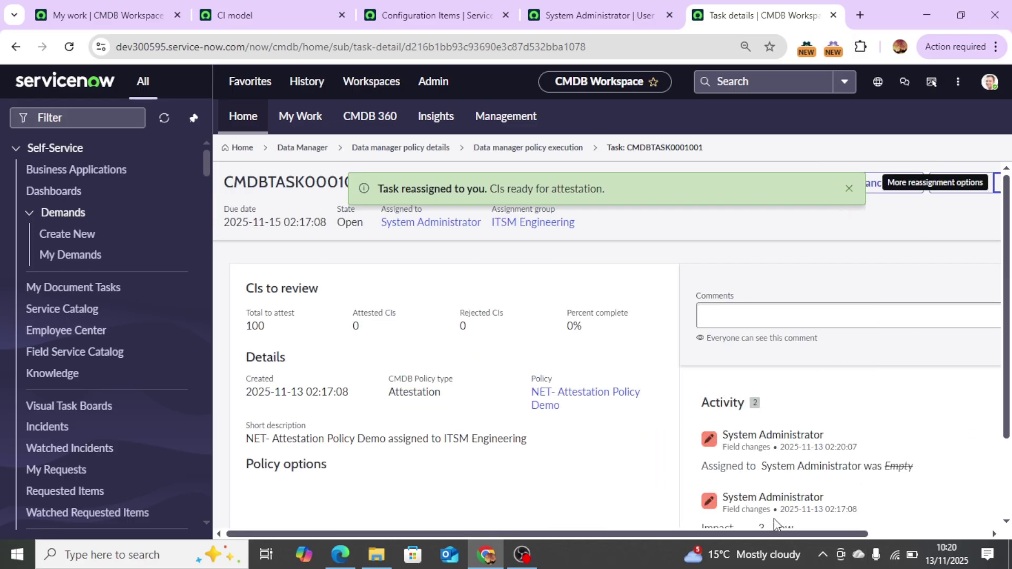
drag(781, 532, 899, 533)
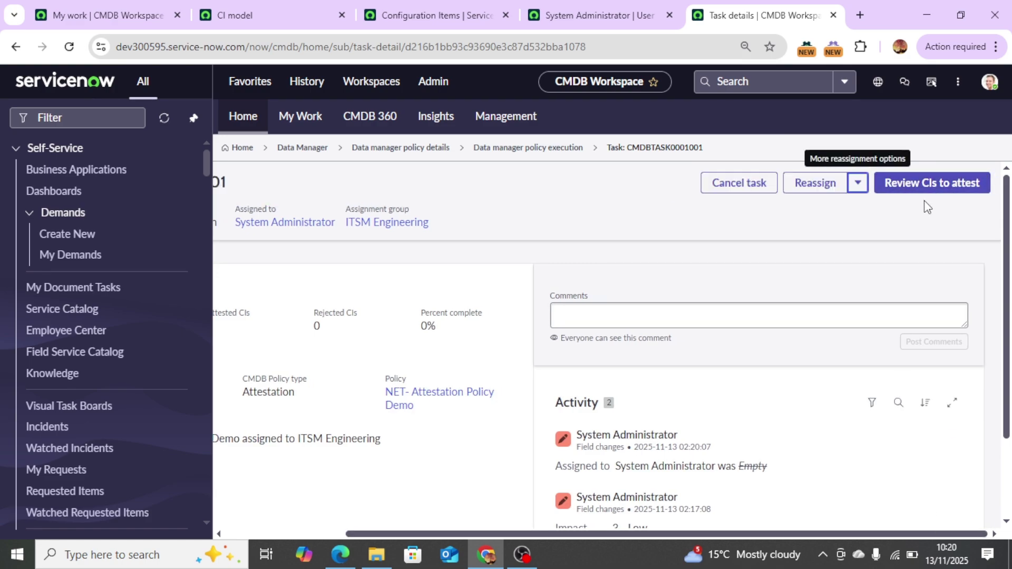
click(936, 189)
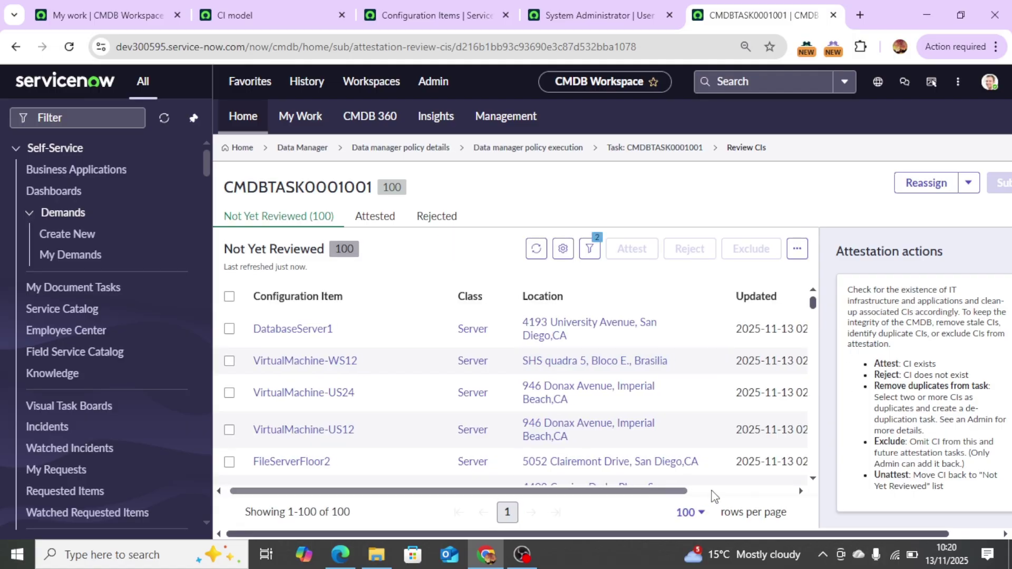
Look over the task's Not Yet Reviewed CIs and available attestation actions, then view the Attested and Rejected lists
drag(680, 491, 589, 503)
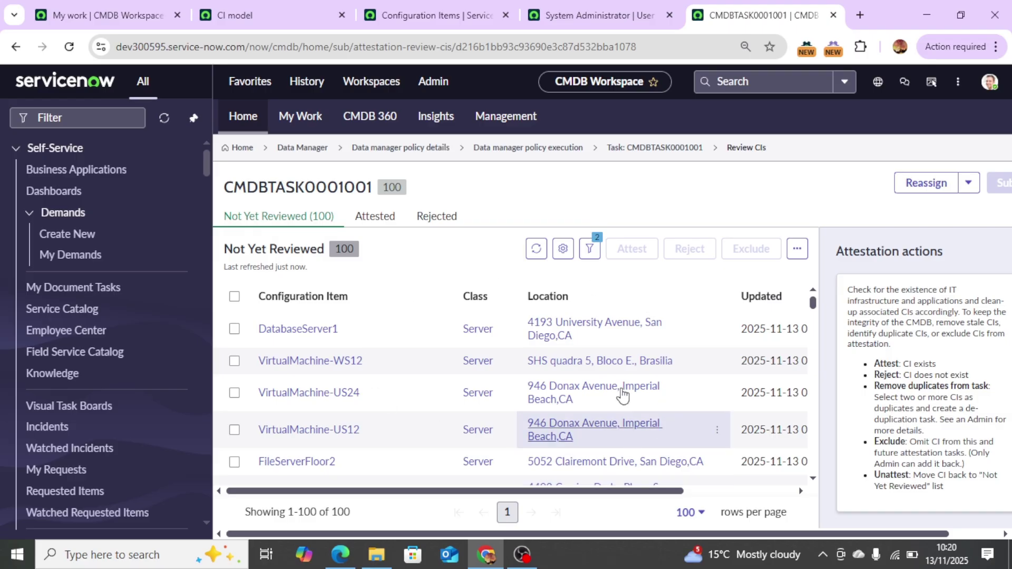
drag(692, 532, 946, 527)
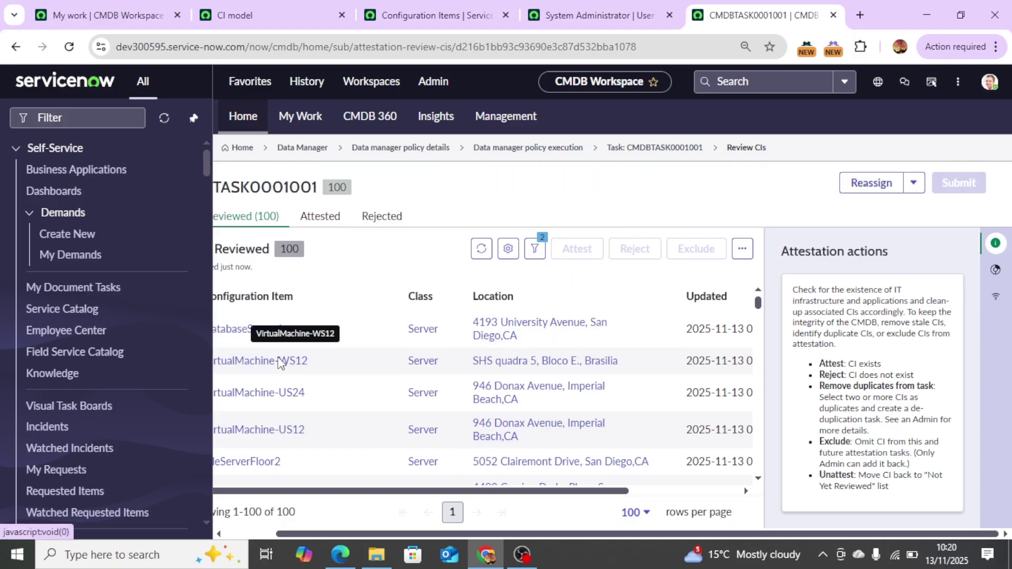
click(321, 223)
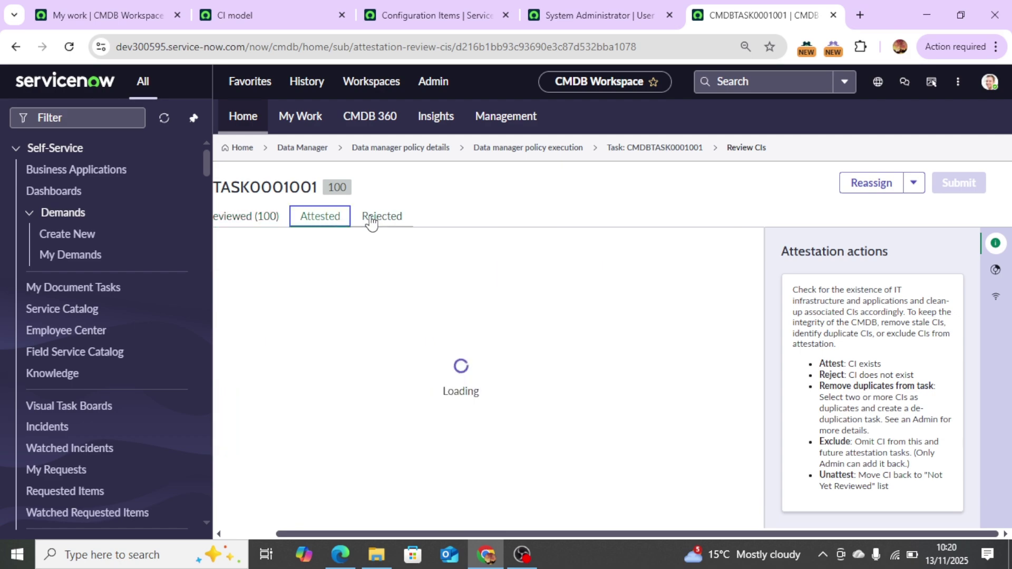
click(386, 217)
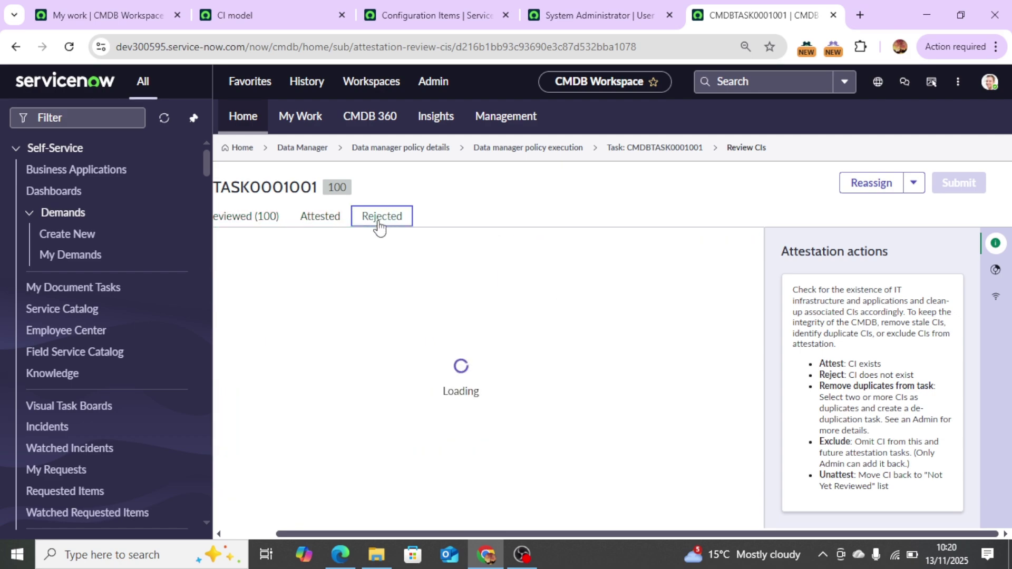
click(326, 218)
click(388, 218)
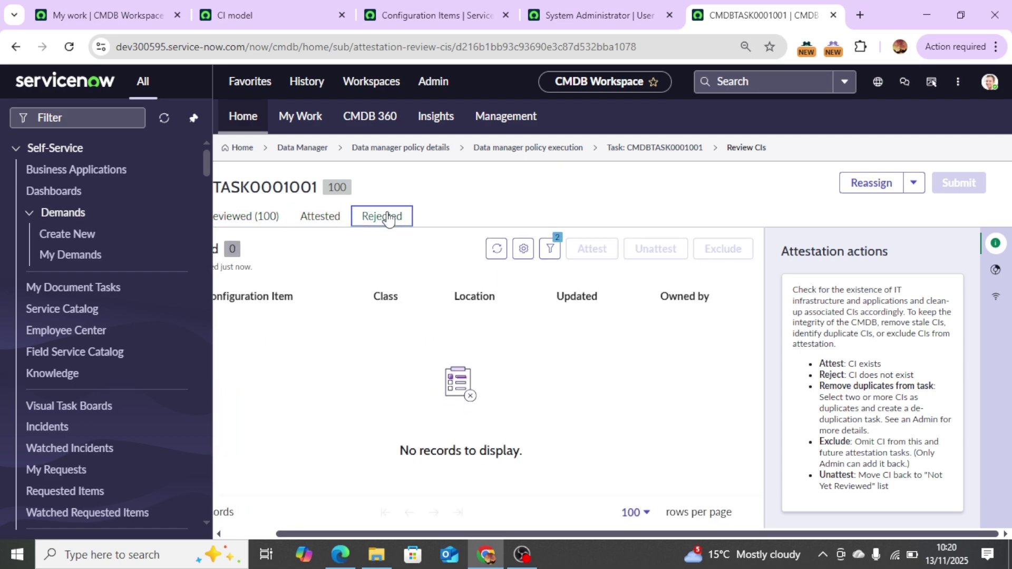